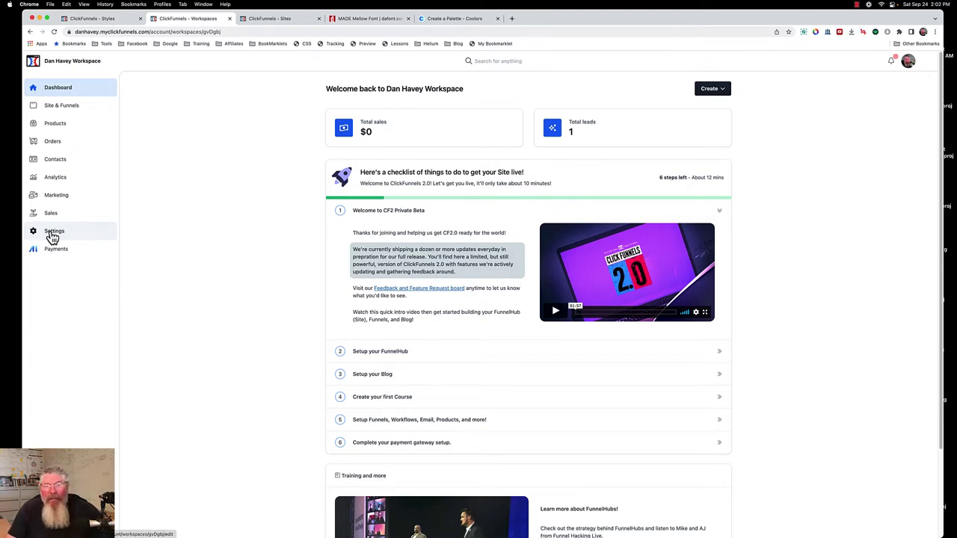
Create a new style named Demo Test Style in the workspace's style settings.
click(52, 236)
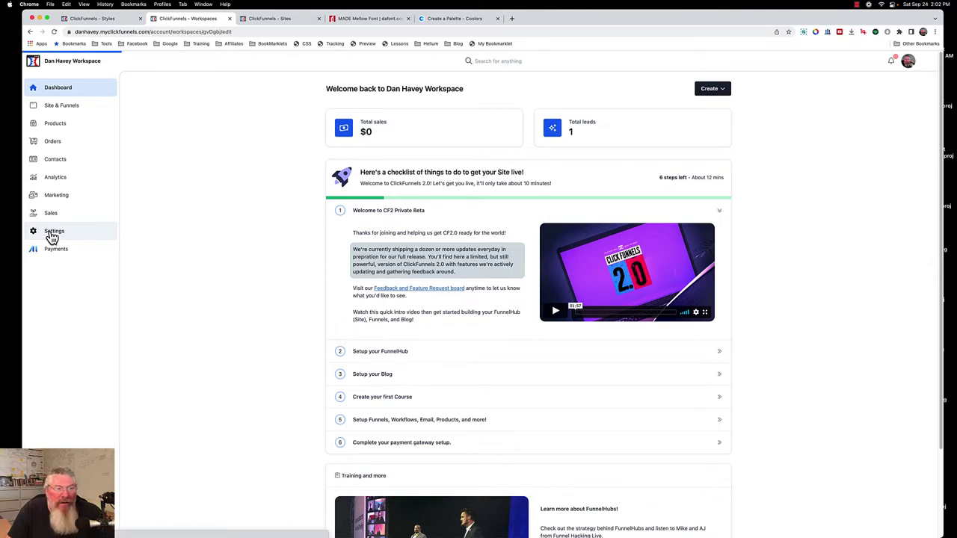
click(61, 238)
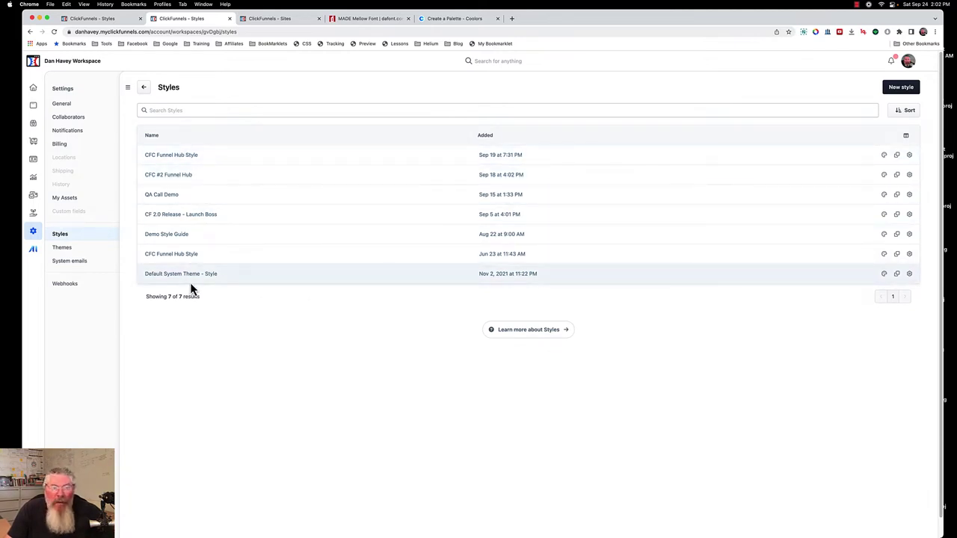
click(901, 90)
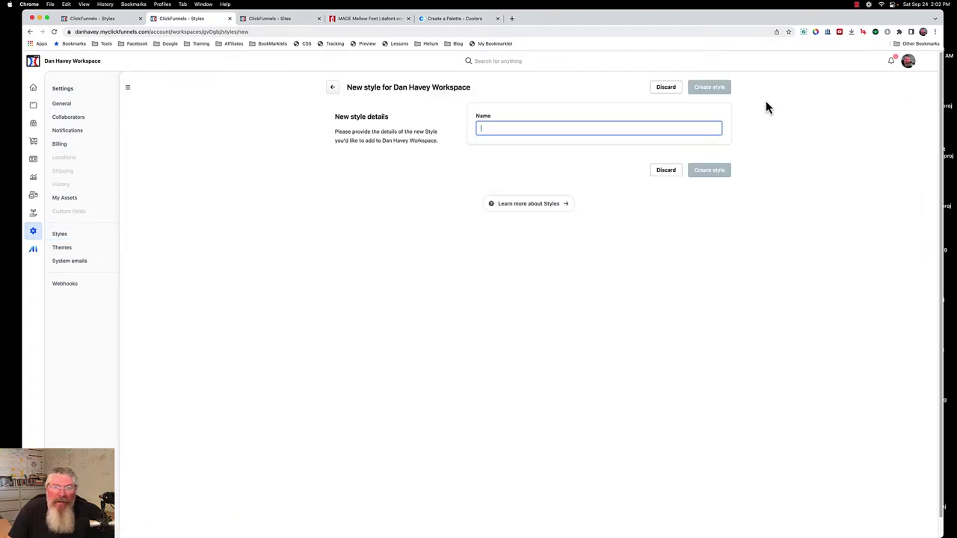
click(601, 130)
text(D)
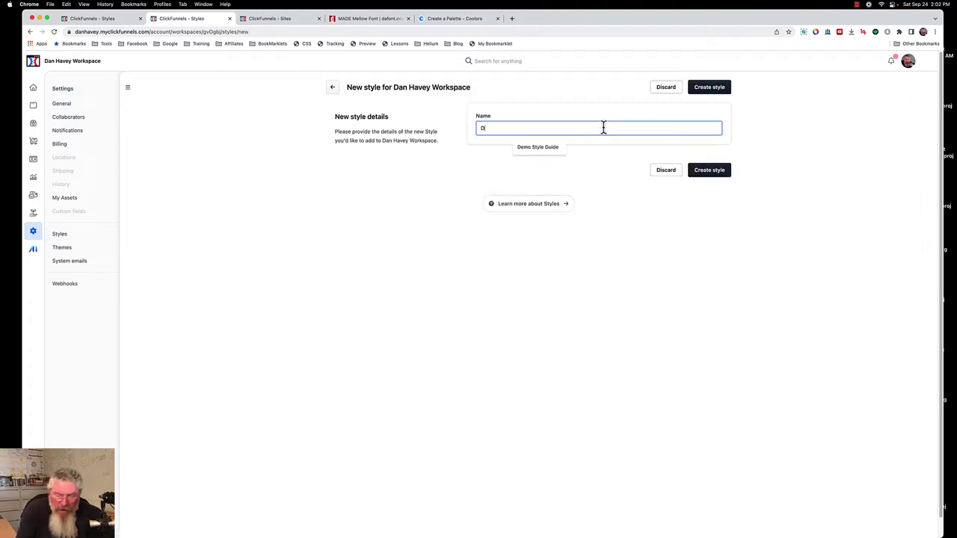
text(emo Tes)
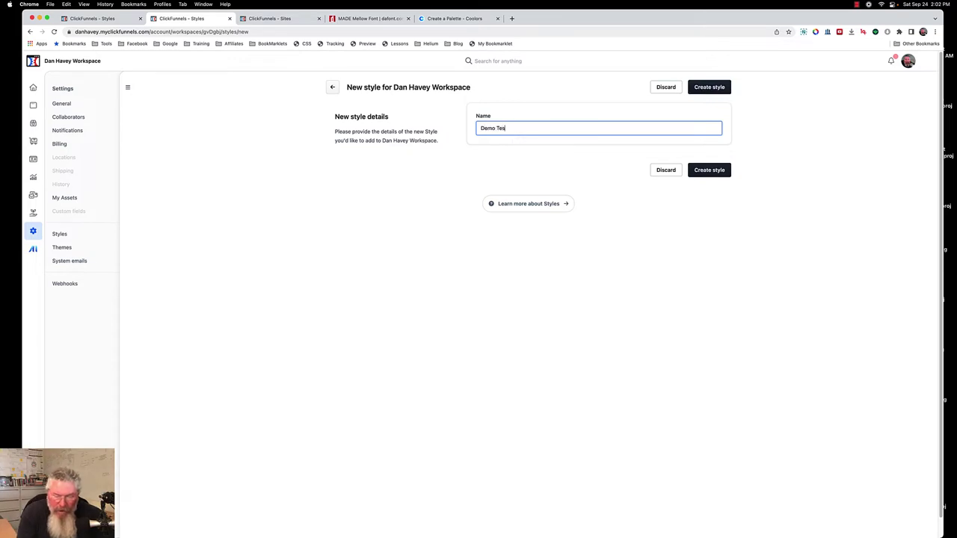
text(t Style)
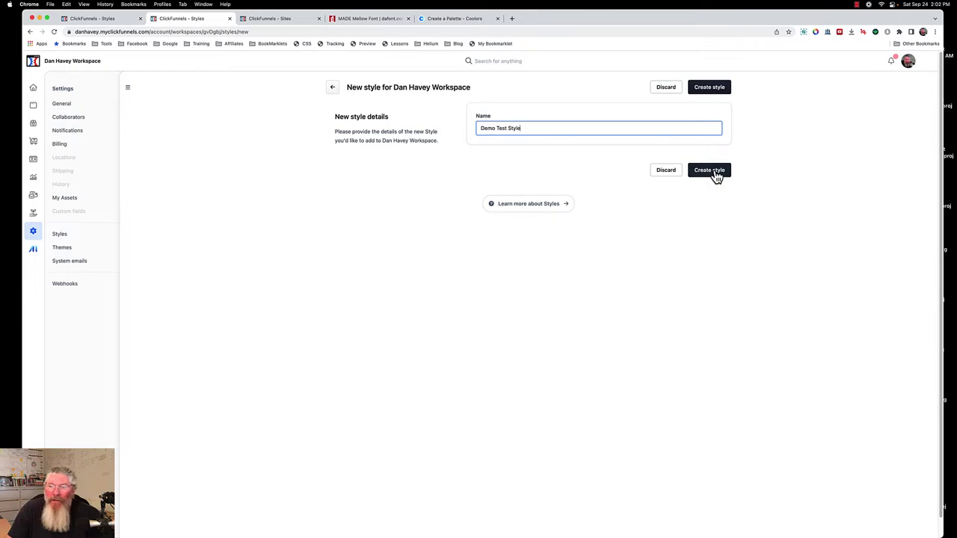
click(714, 172)
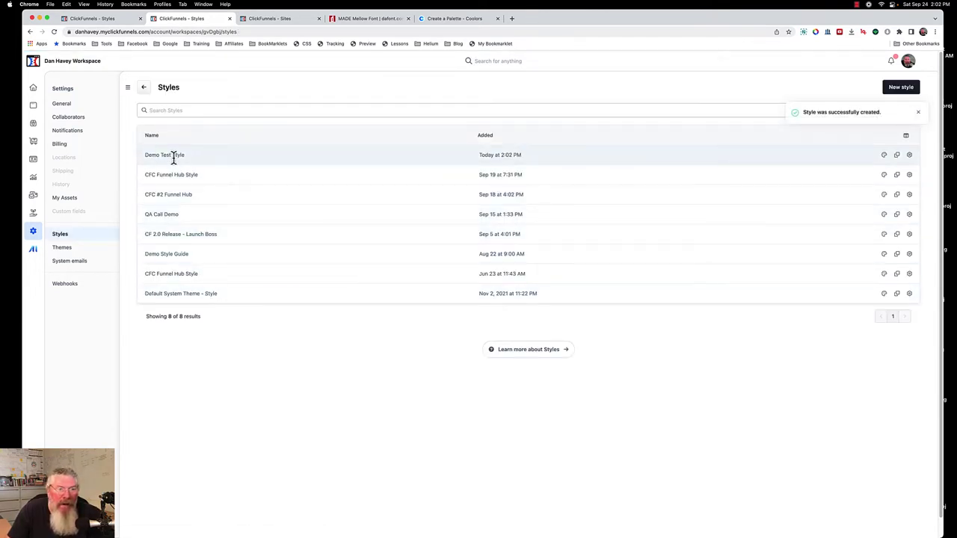
Open the Demo Test Style's style guide and examine its heading, color, shadow, border and button previews.
click(884, 156)
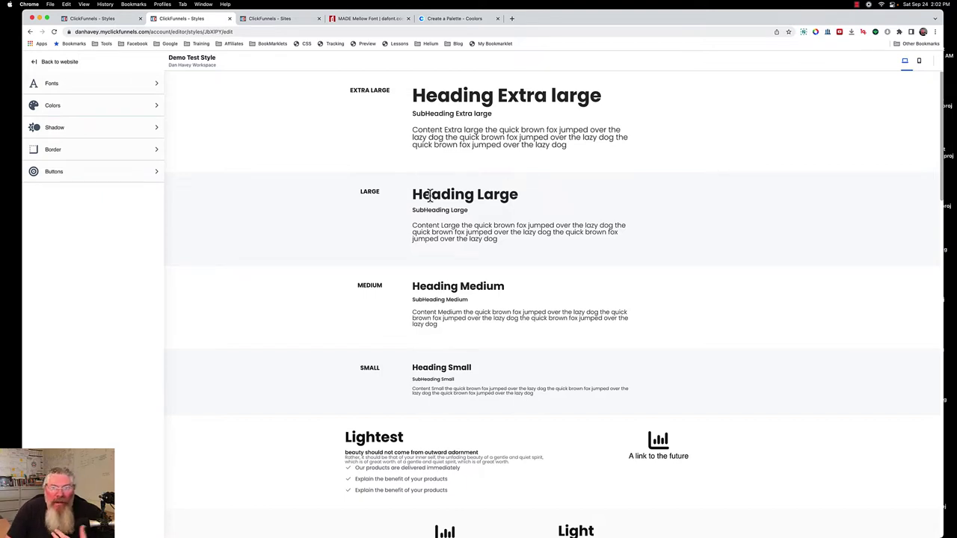
scroll(431, 153, down, 1)
scroll(431, 154, down, 8)
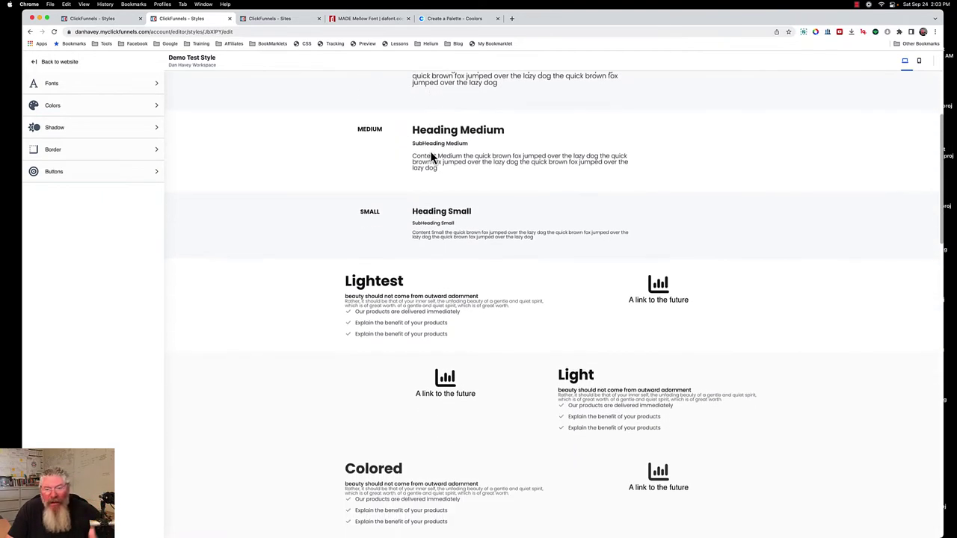
scroll(431, 155, up, 8)
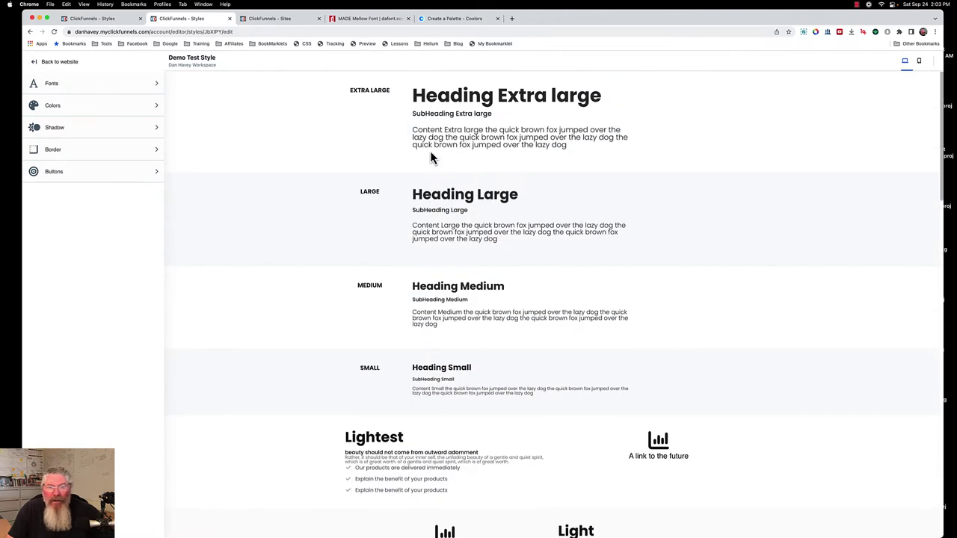
scroll(449, 201, down, 7)
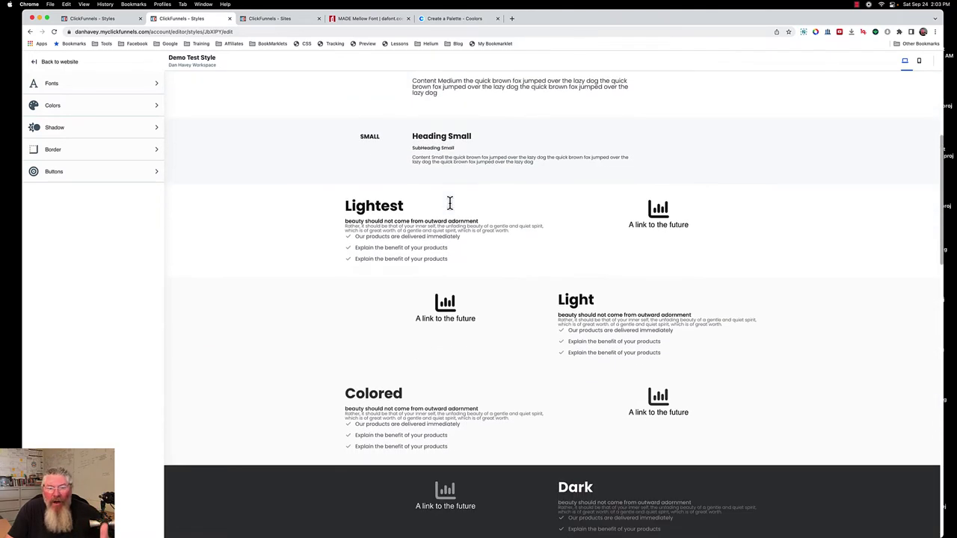
scroll(471, 391, down, 5)
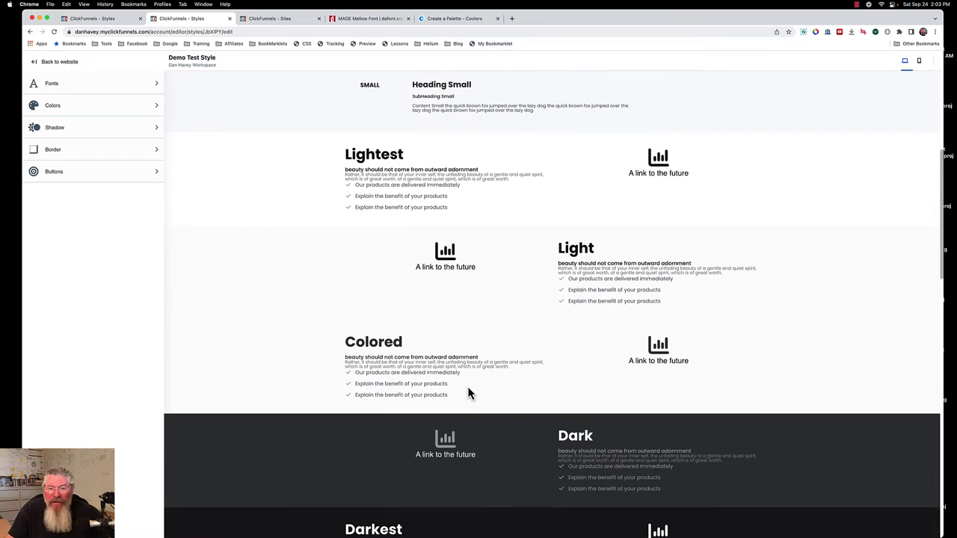
scroll(467, 389, down, 12)
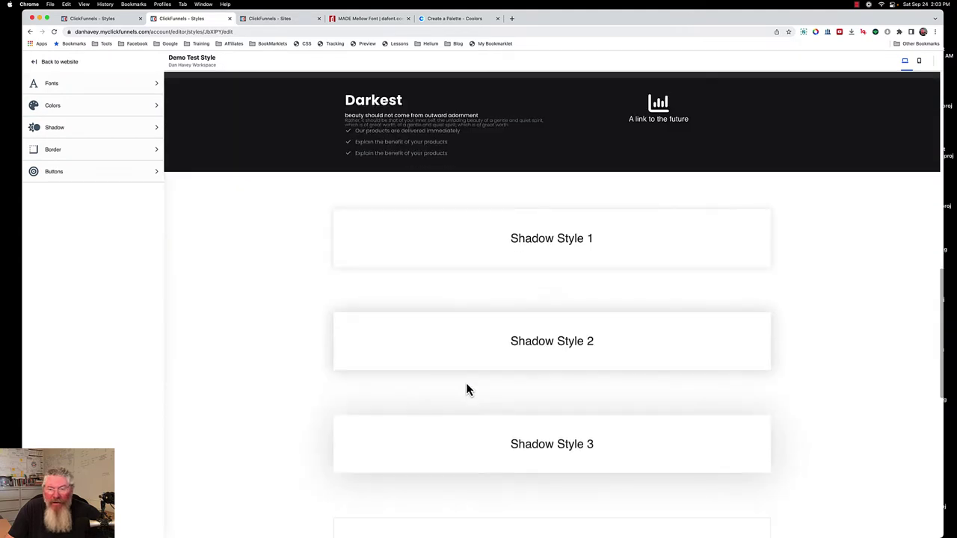
scroll(465, 386, down, 12)
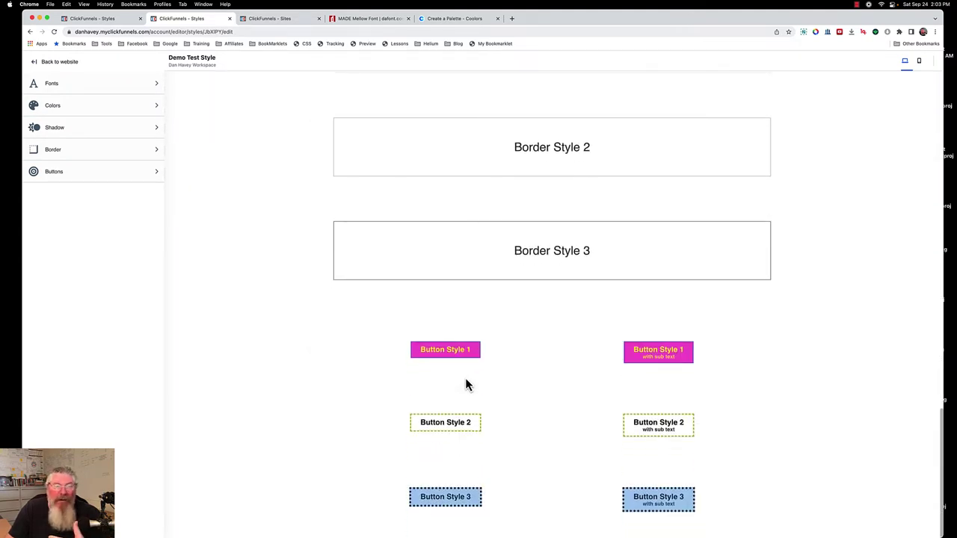
scroll(465, 386, up, 20)
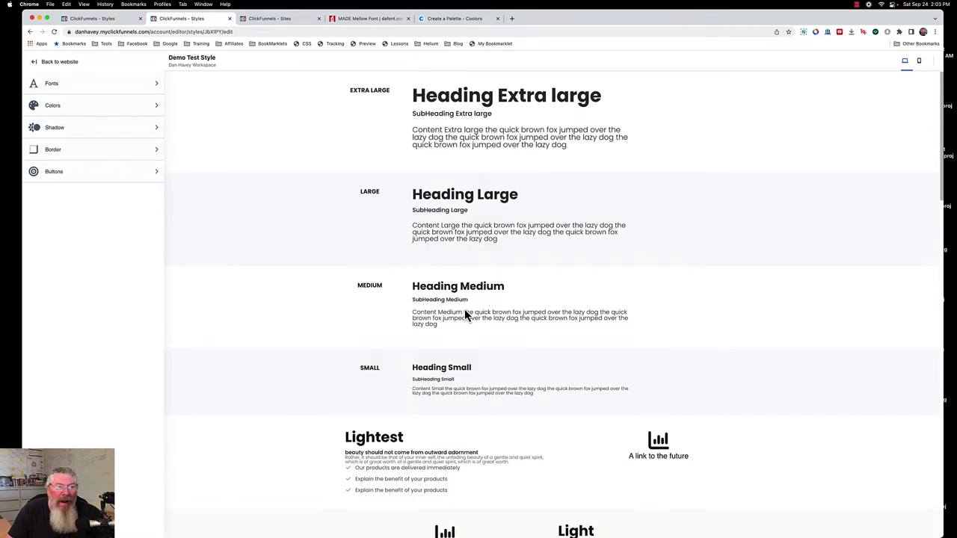
Set the style's base font size to 10 px for both desktop and mobile, checking the desktop preview.
click(59, 88)
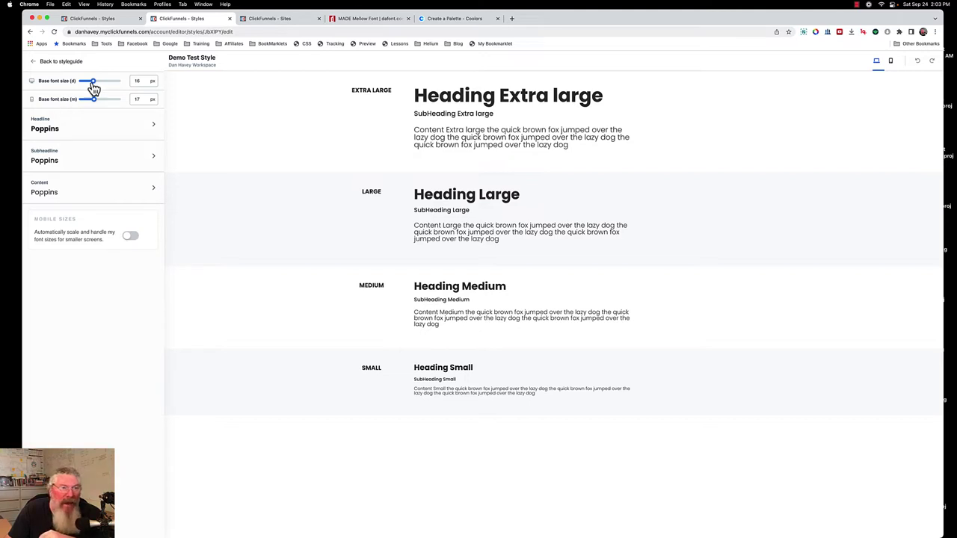
drag(95, 88, 91, 107)
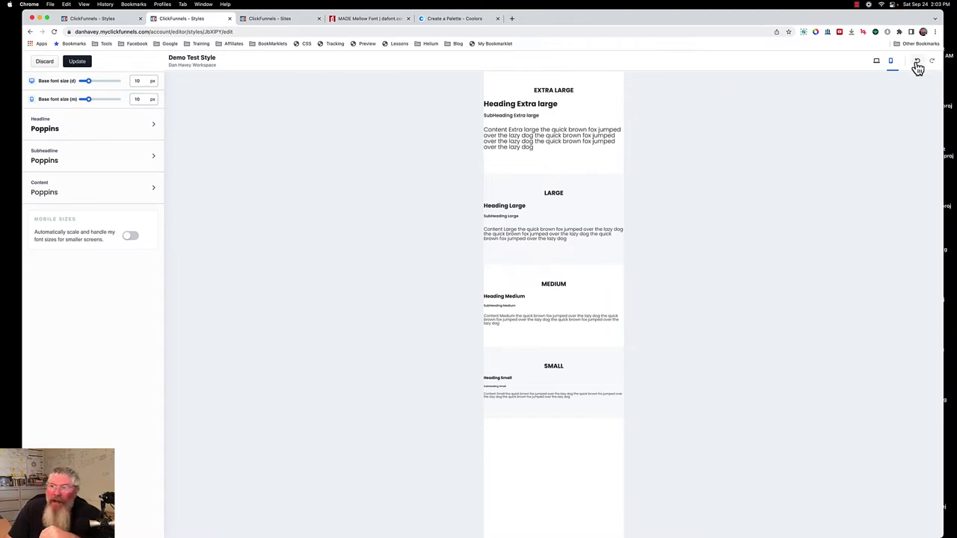
click(876, 62)
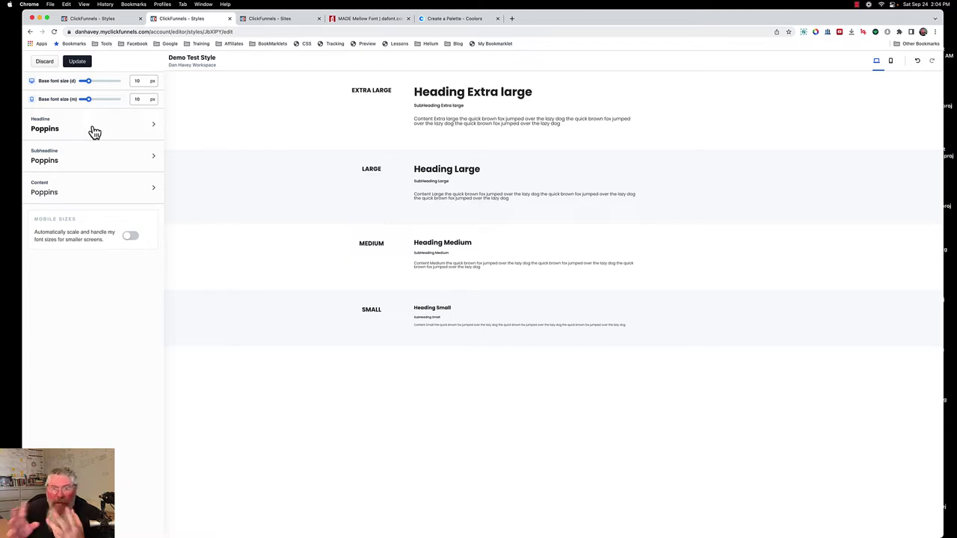
Browse the handwriting, display and serif fonts for the headline and set its font family to Merriweather.
click(47, 130)
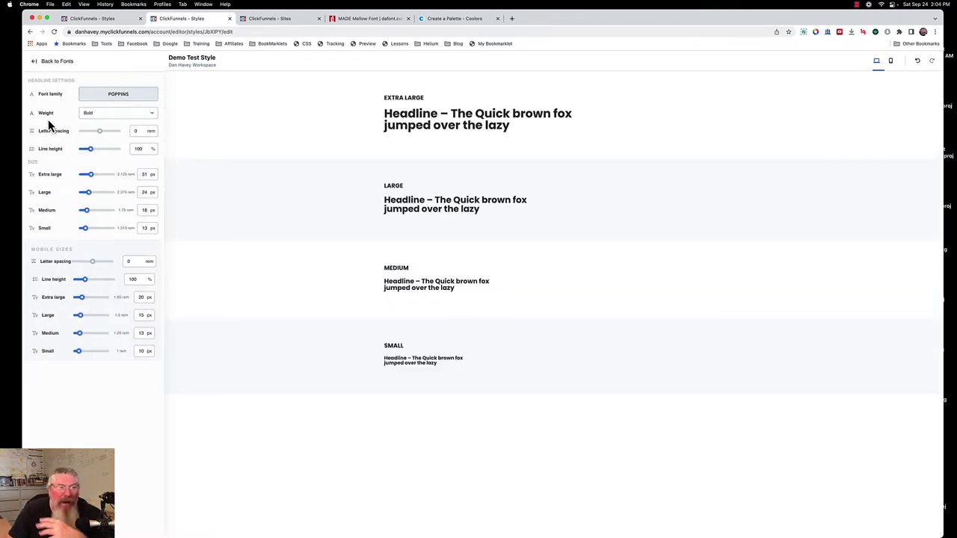
click(118, 98)
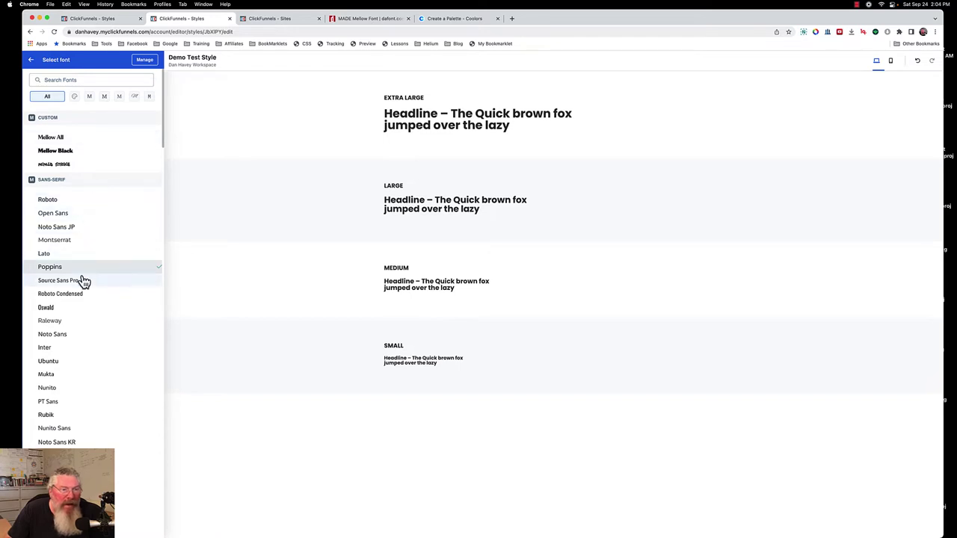
scroll(73, 432, down, 15)
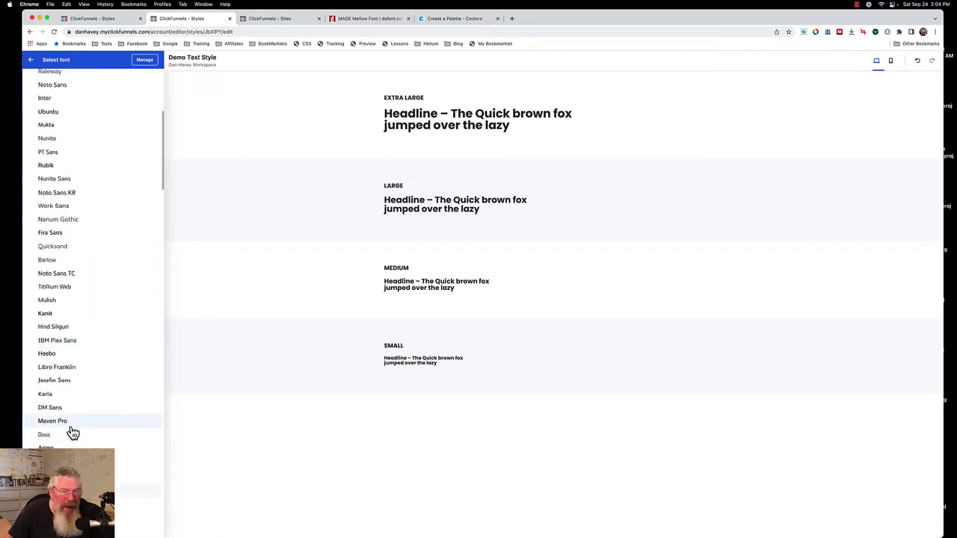
scroll(73, 432, up, 20)
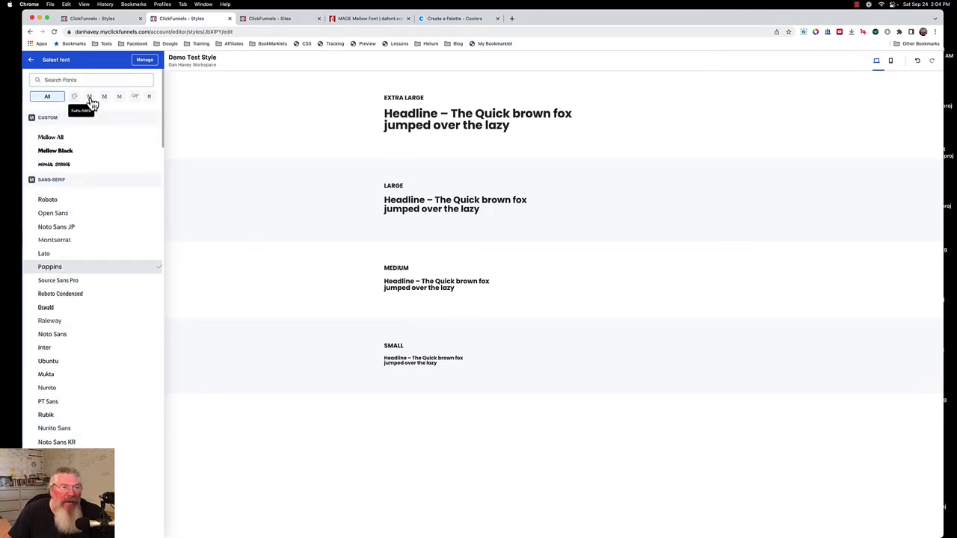
click(136, 98)
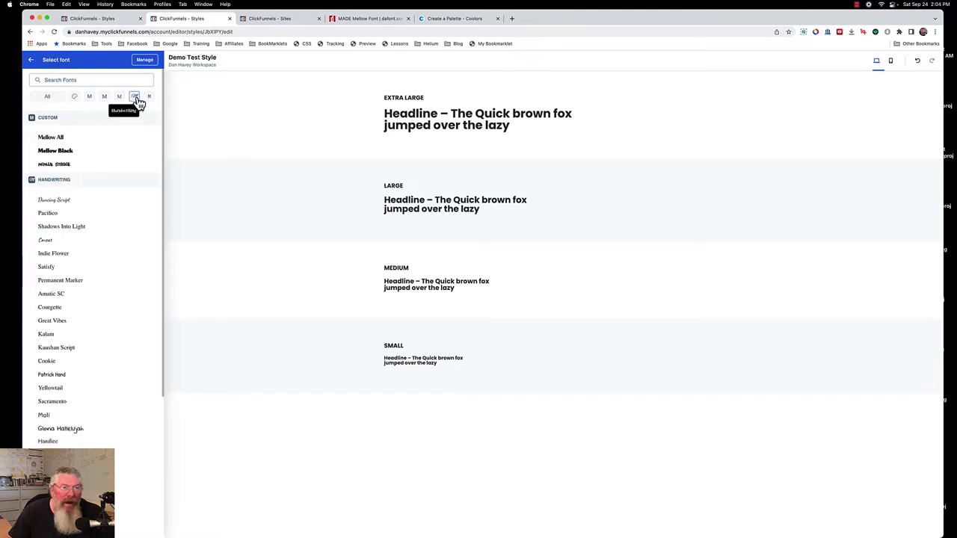
click(119, 98)
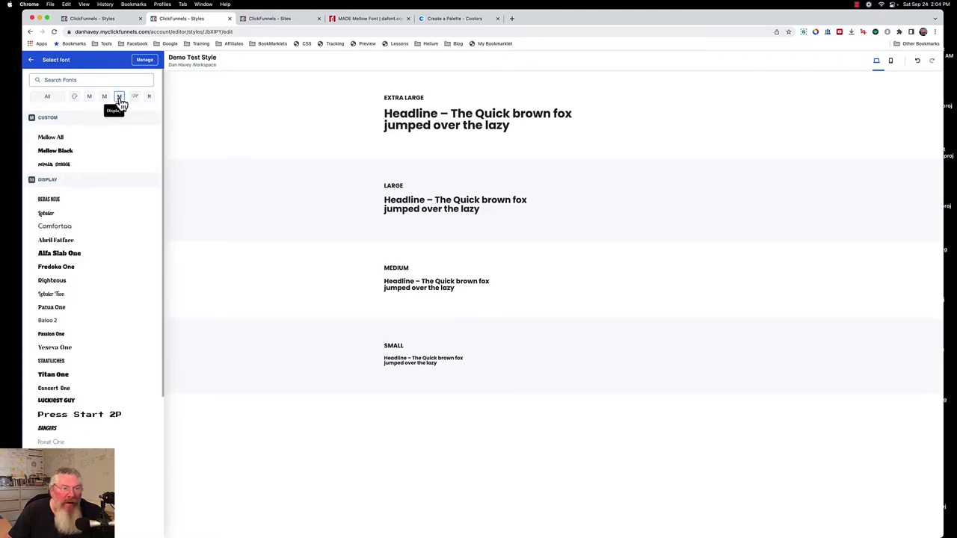
click(104, 98)
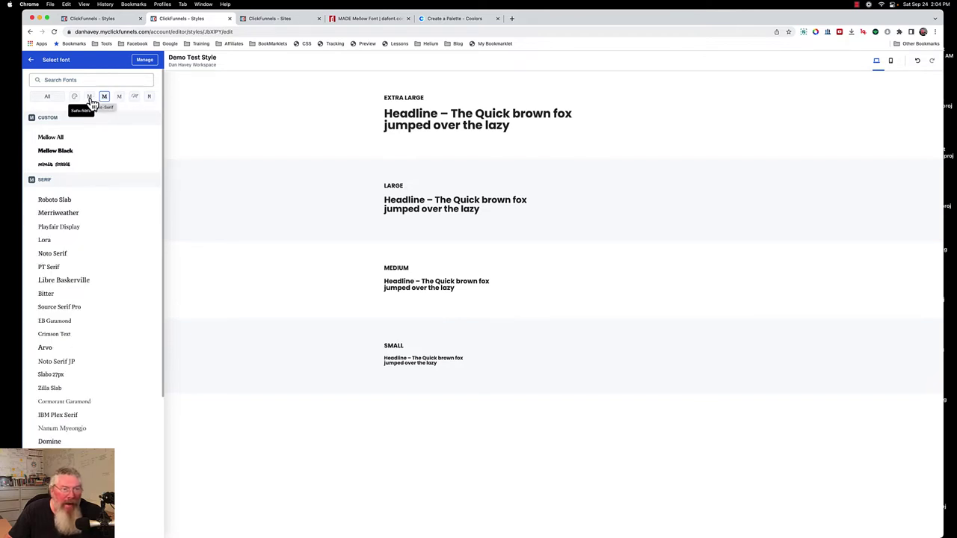
click(65, 217)
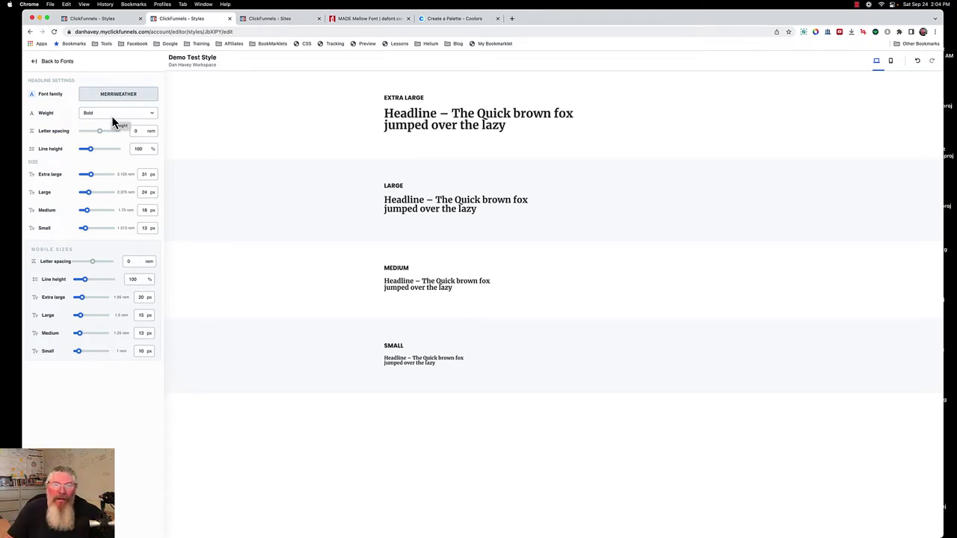
click(113, 119)
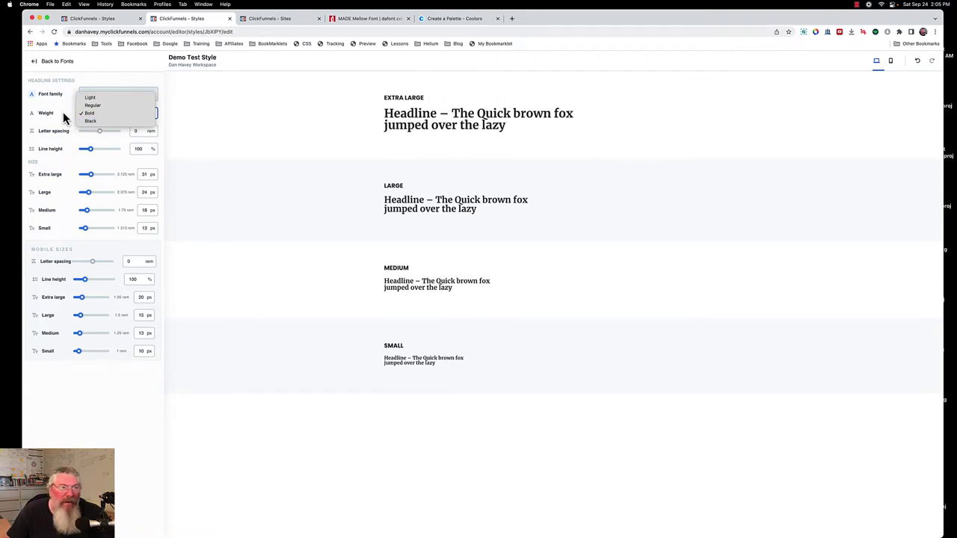
click(66, 113)
Set the headline's font family to Montserrat with the Bold weight and return to the font overview.
click(96, 97)
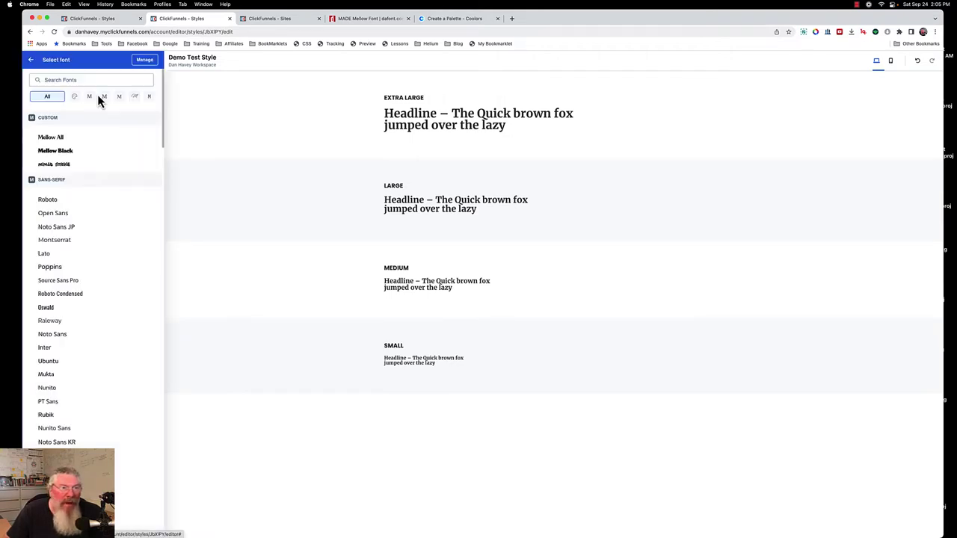
click(62, 242)
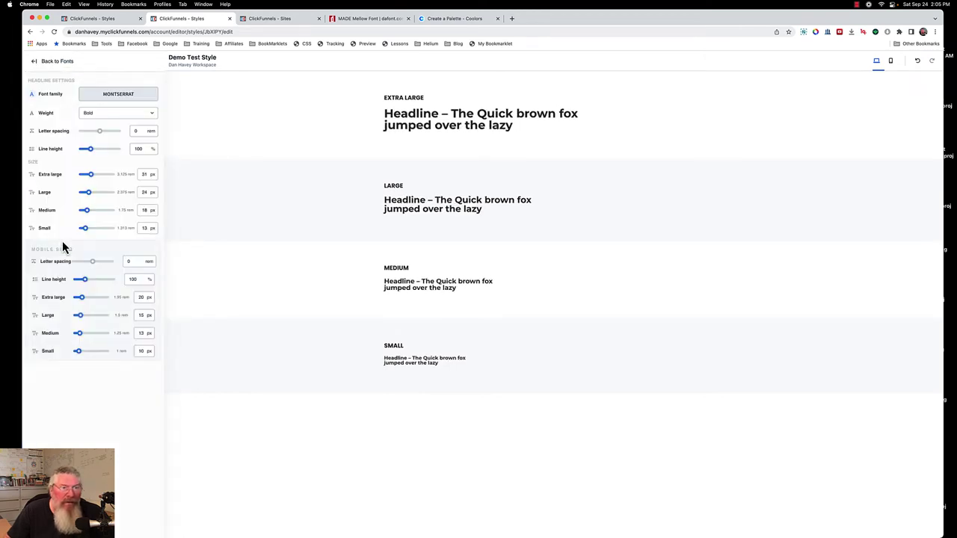
click(112, 114)
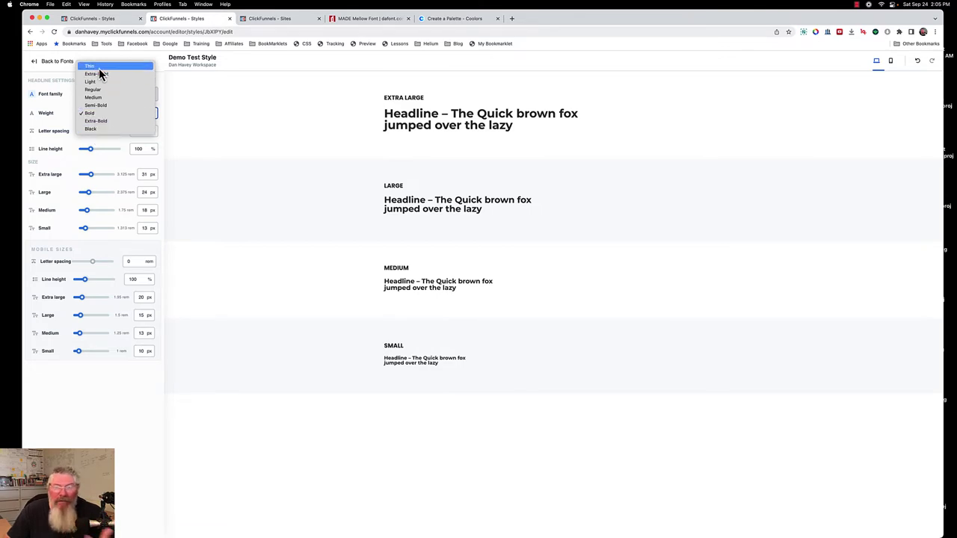
click(93, 115)
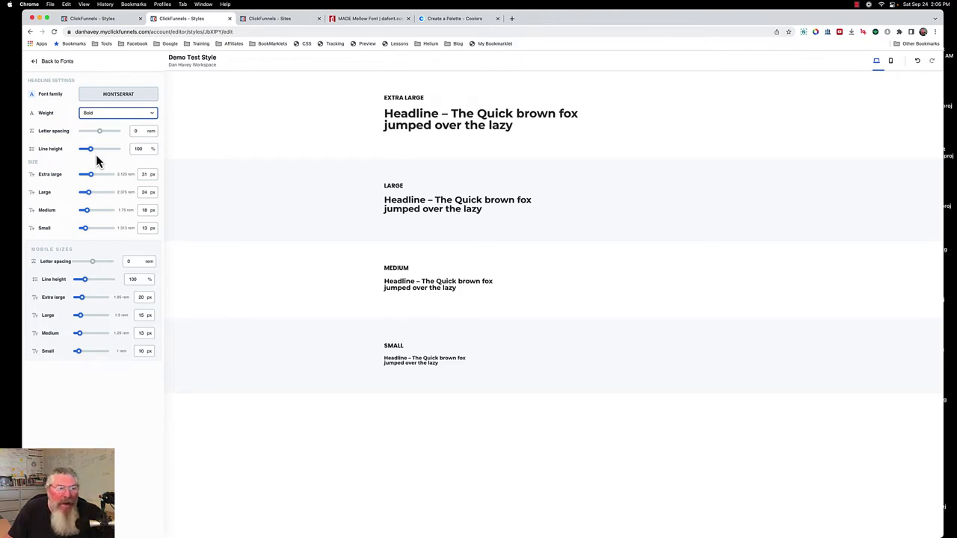
click(61, 65)
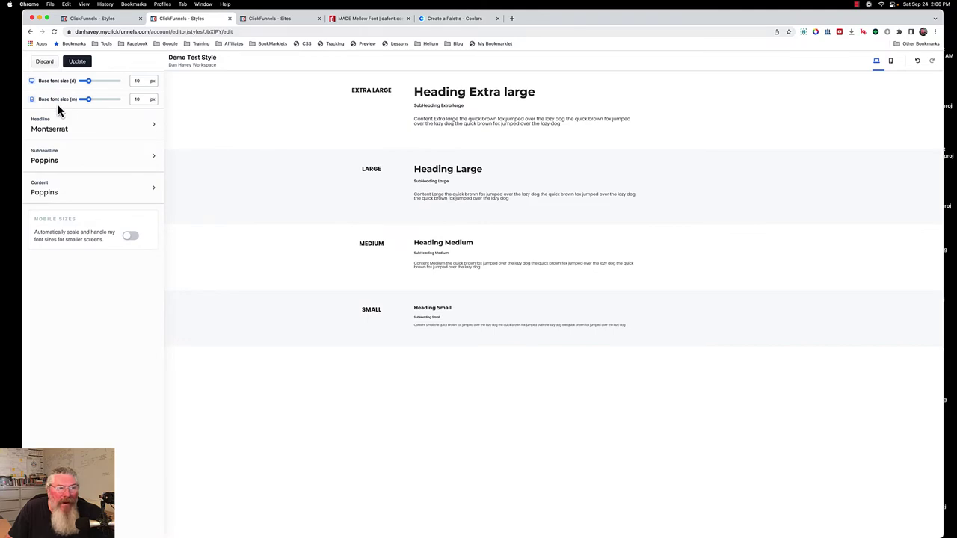
Set the headline's desktop Extra large size to 36 px.
click(52, 128)
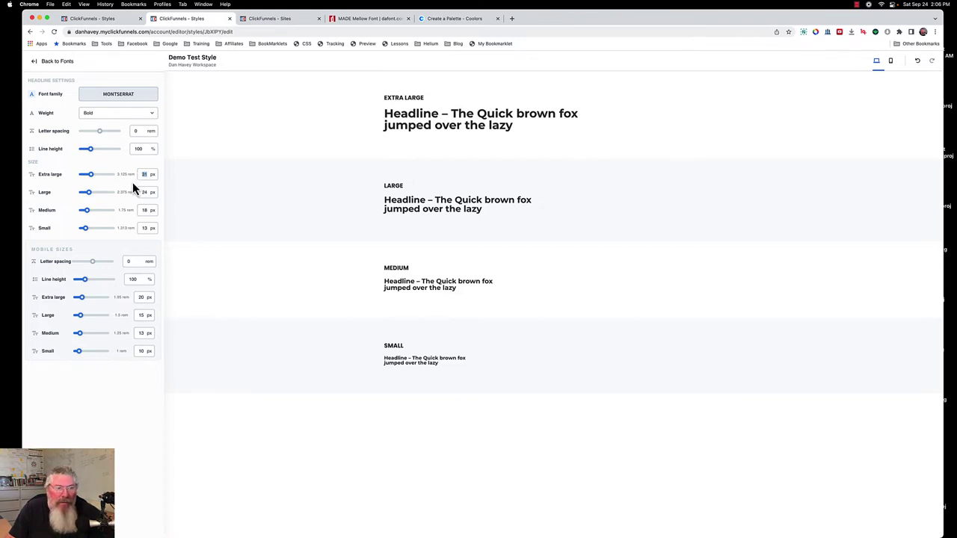
click(145, 174)
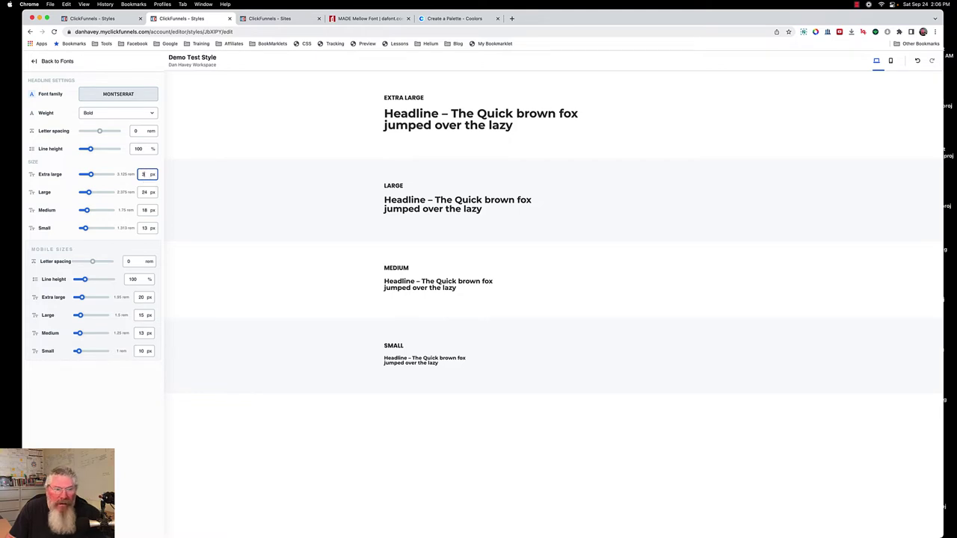
key(Return)
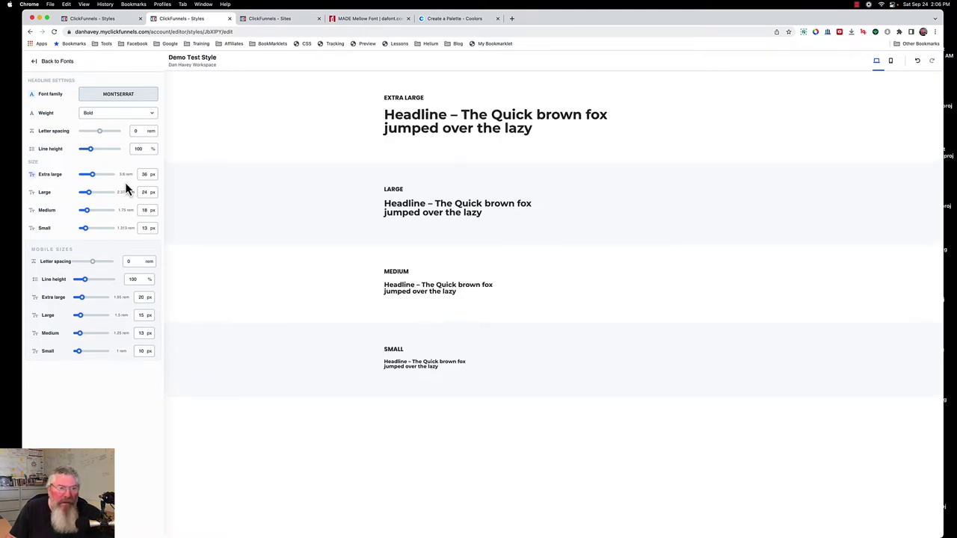
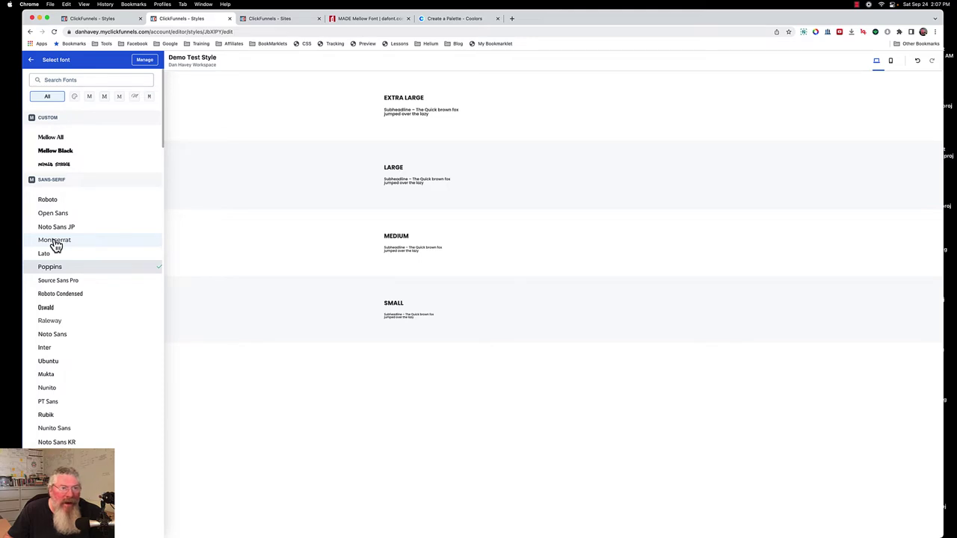
Set the subheadline's font family to the serif font Merriweather with the Regular weight.
click(104, 97)
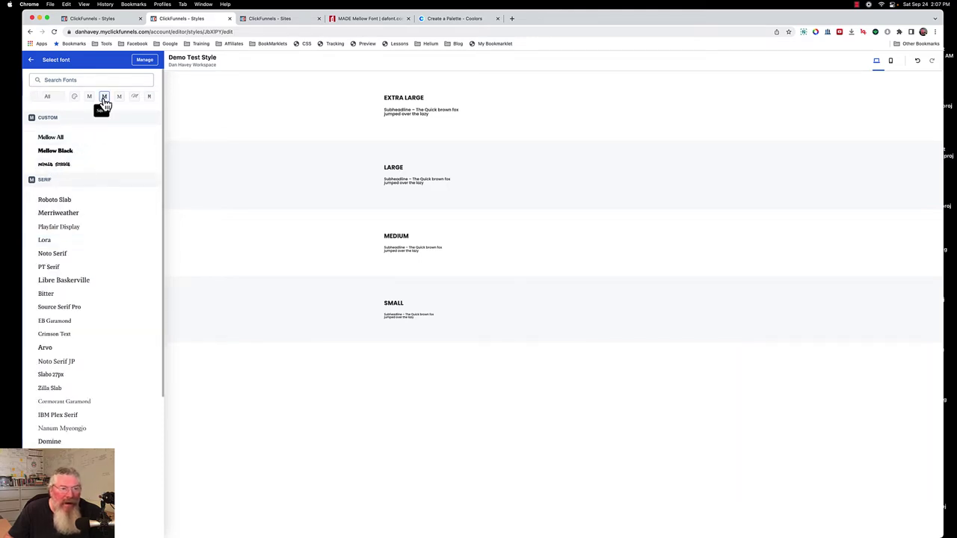
click(71, 214)
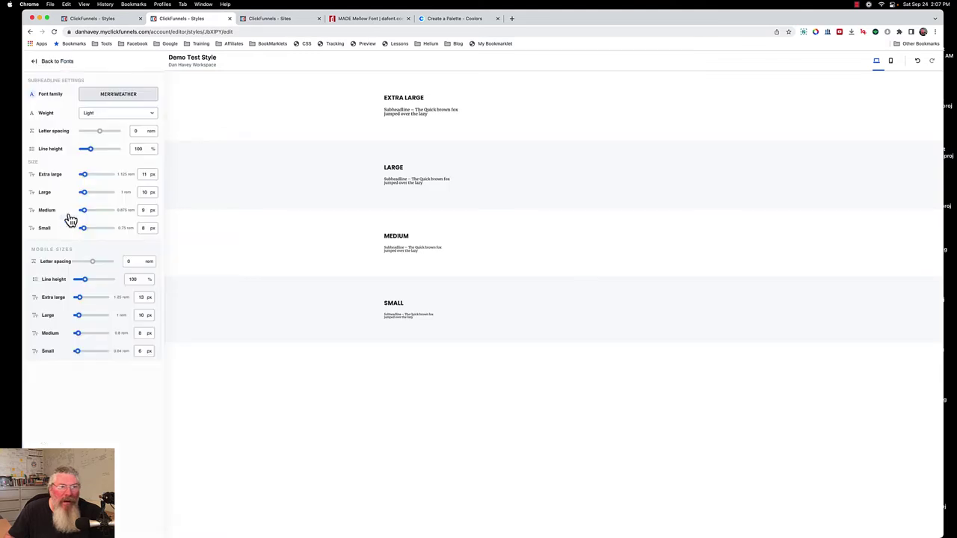
click(101, 113)
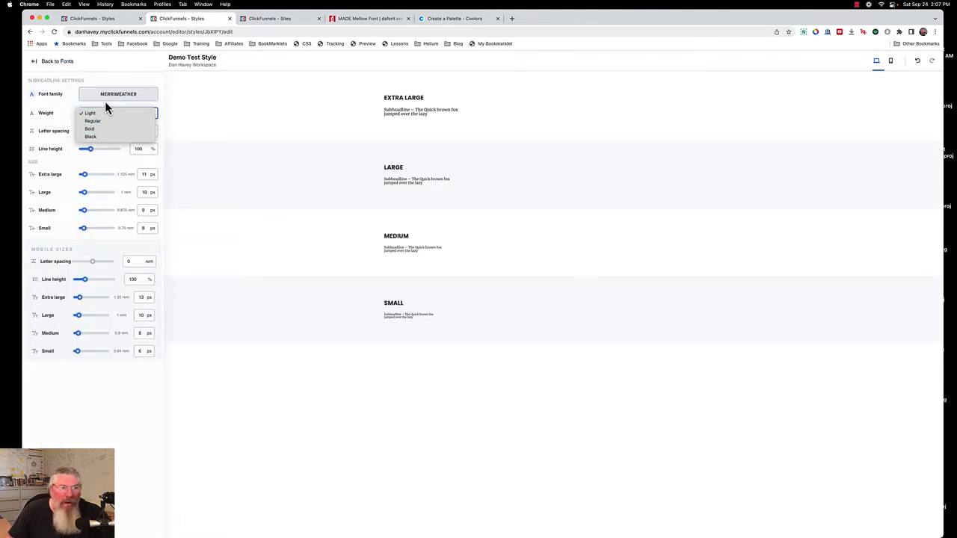
click(96, 122)
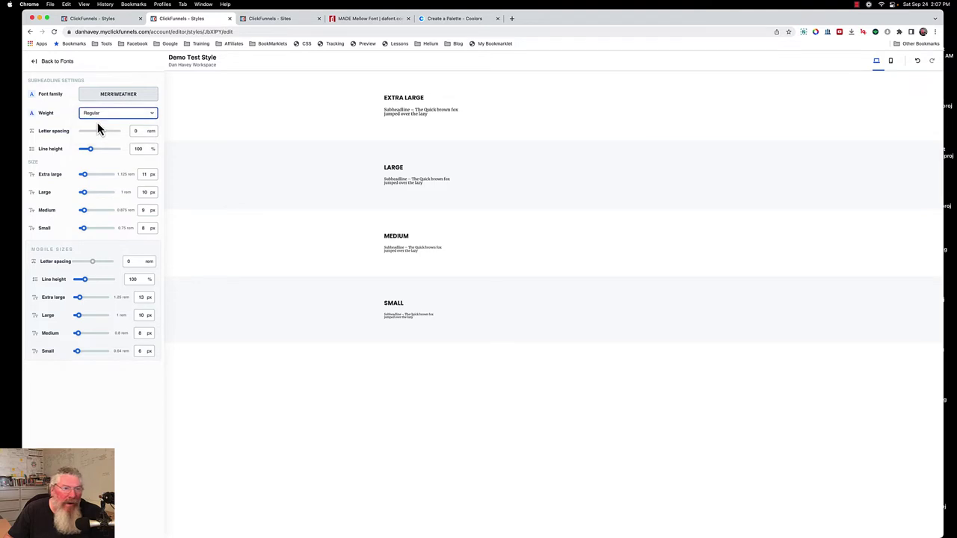
Set the subheadline's desktop Extra large size to 24 px and return to the font overview.
double_click(145, 174)
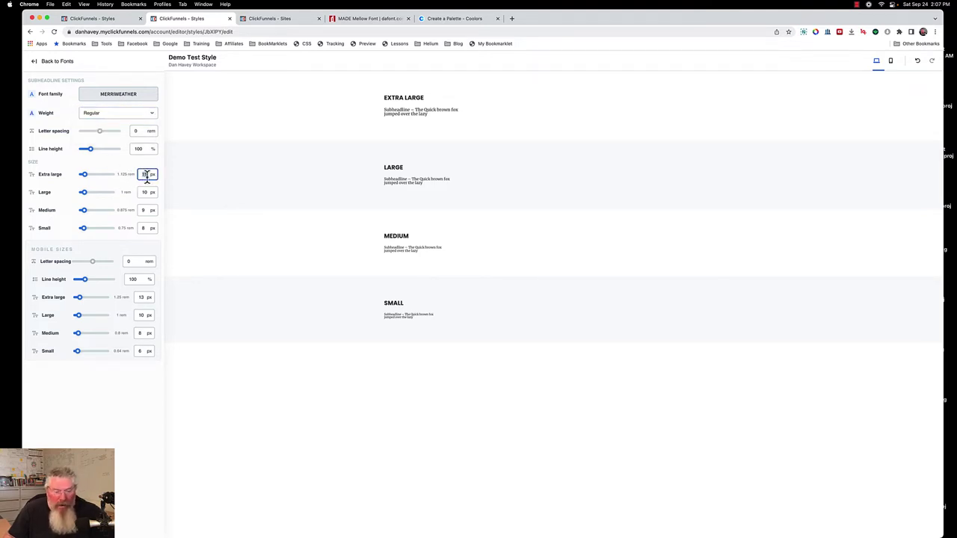
text(14)
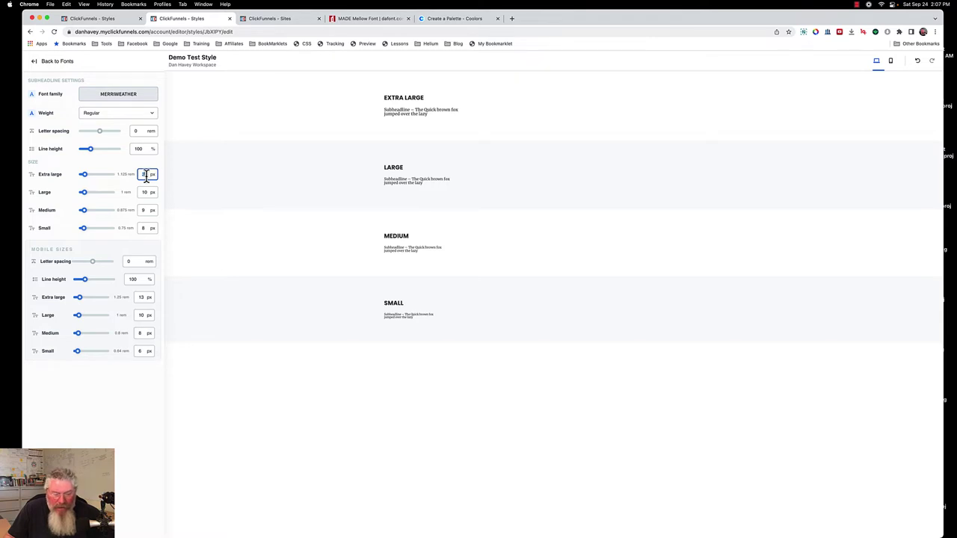
click(125, 190)
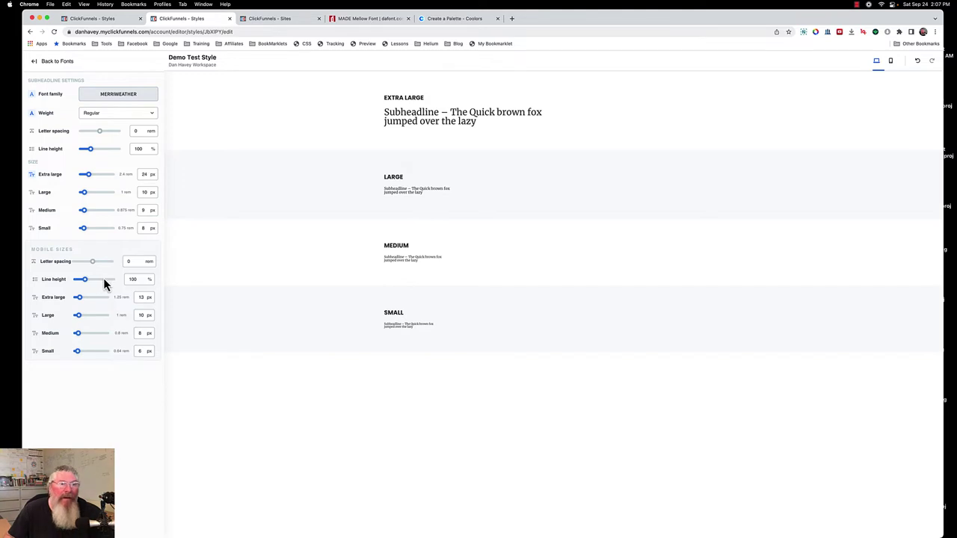
click(57, 61)
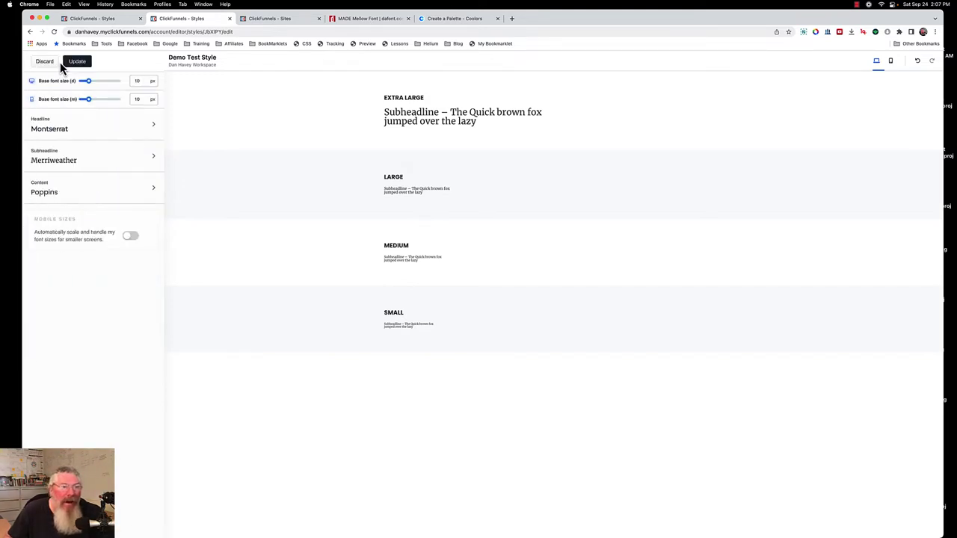
Set the content text's font family to the serif font Merriweather.
click(48, 196)
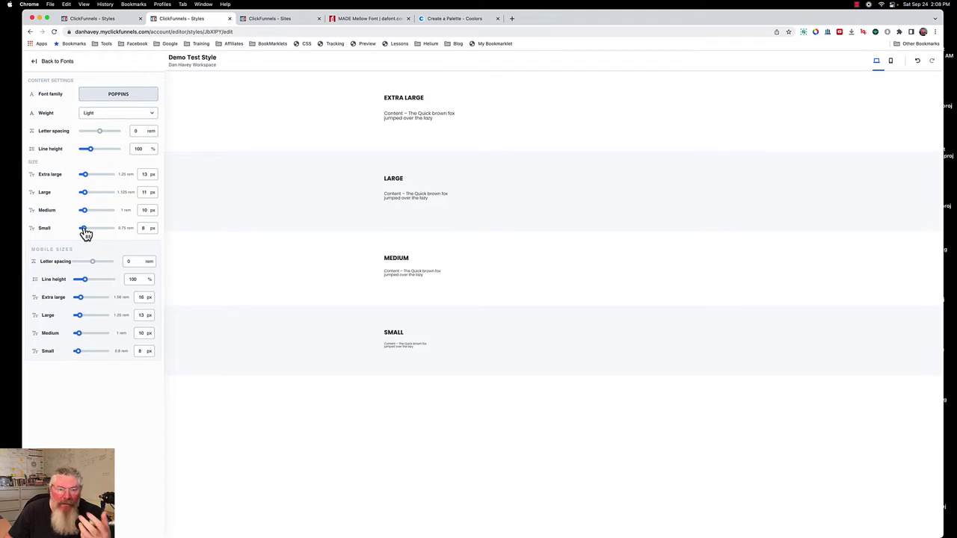
click(107, 98)
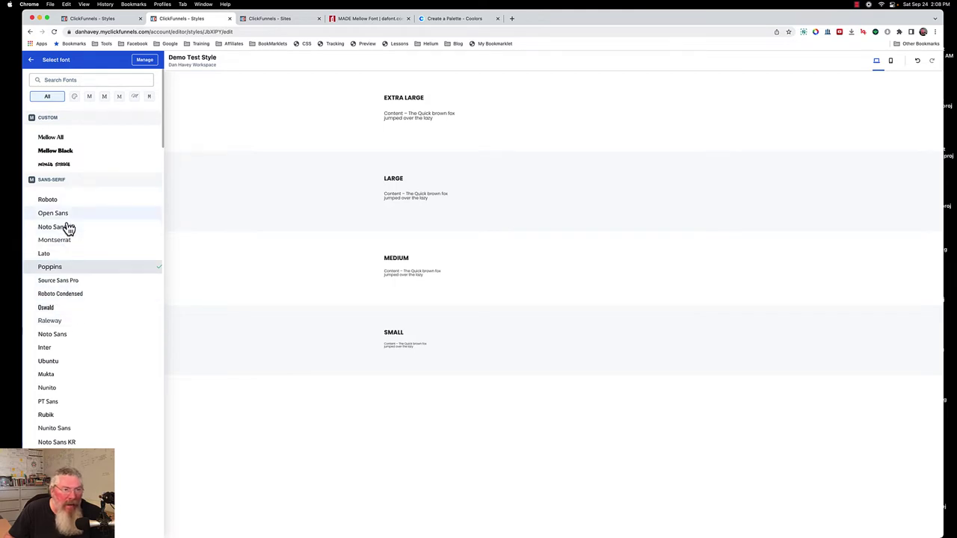
click(103, 98)
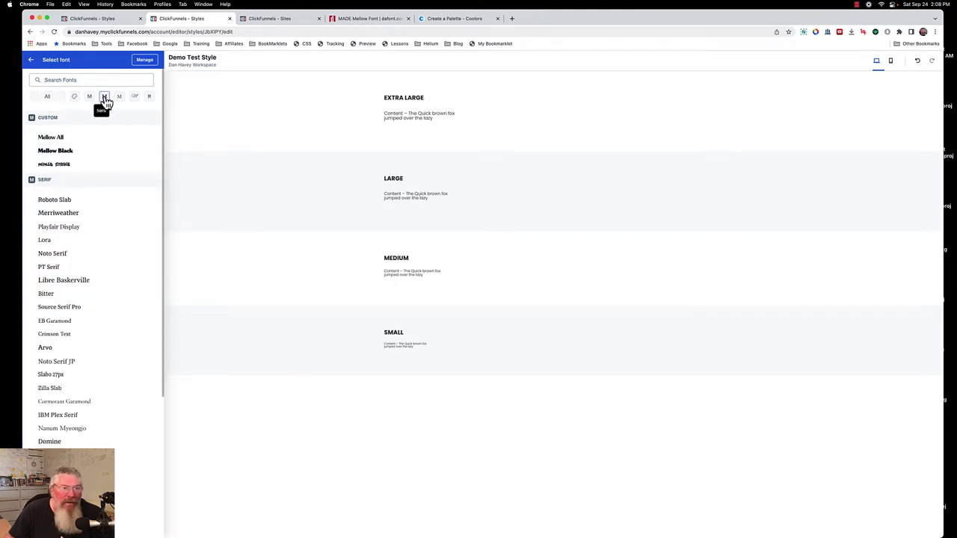
click(72, 214)
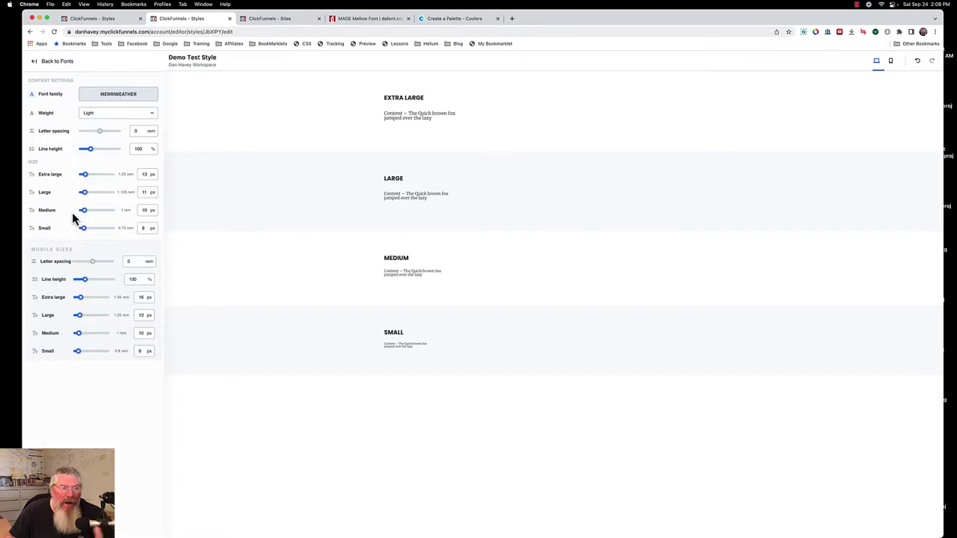
Set the content text's desktop Extra large size to 14 px and its weight to Regular.
click(147, 174)
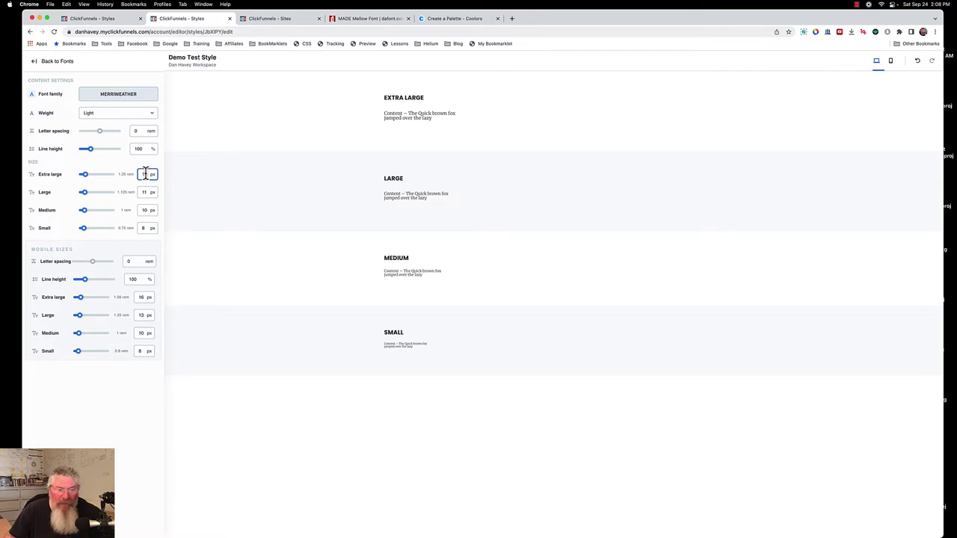
text(14)
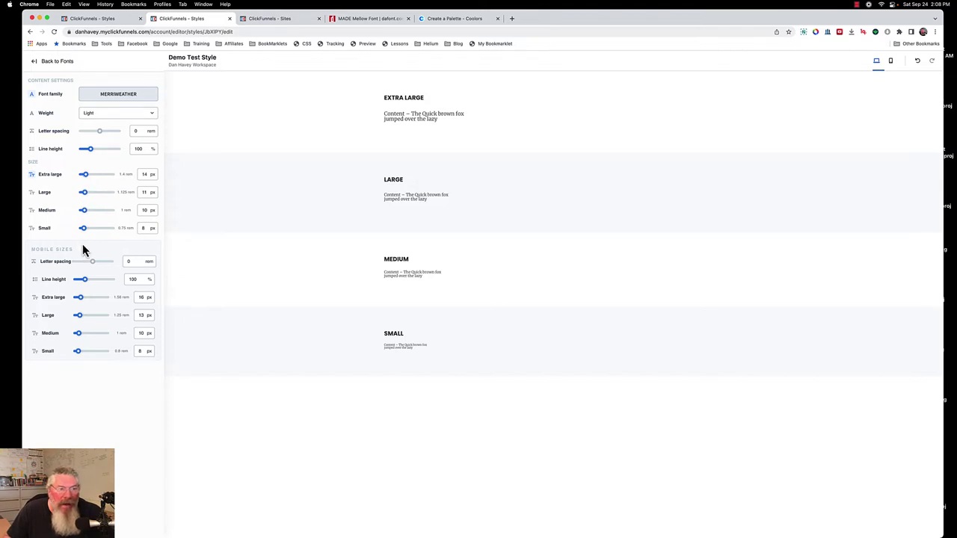
click(98, 113)
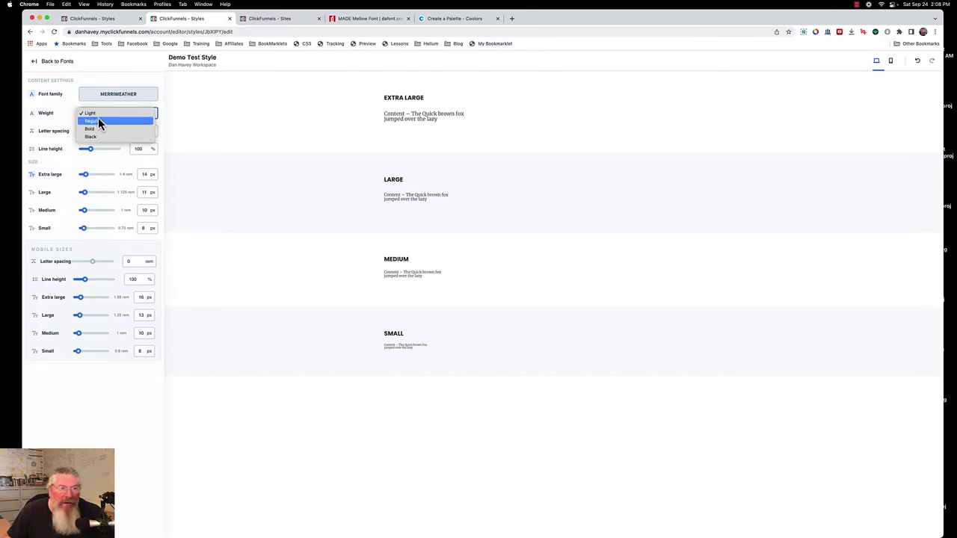
click(100, 124)
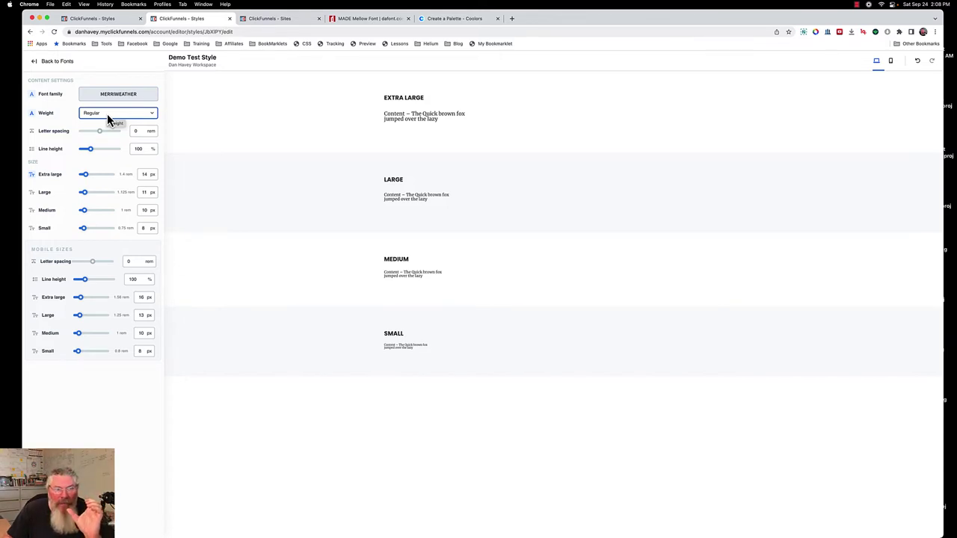
Save the font changes to the Demo Test Style and open its color settings.
click(56, 63)
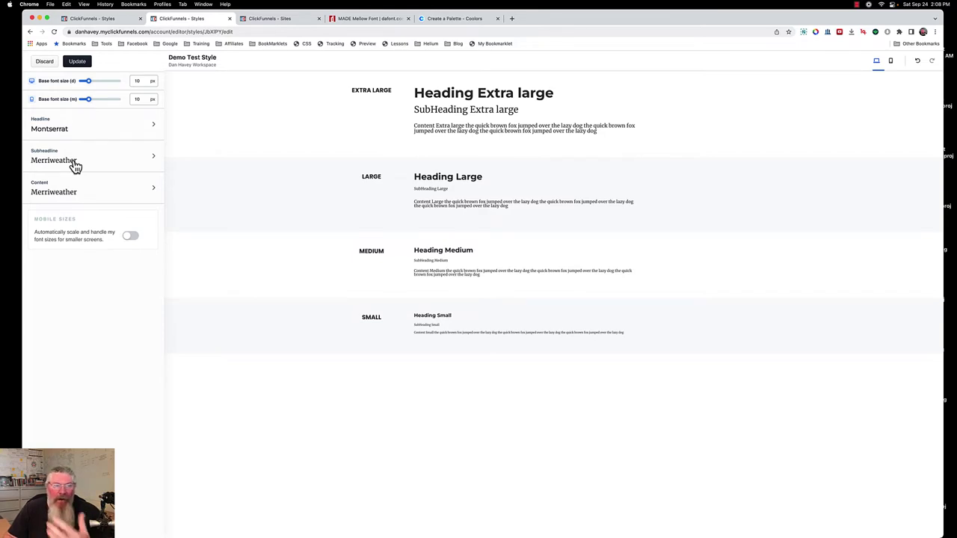
click(78, 63)
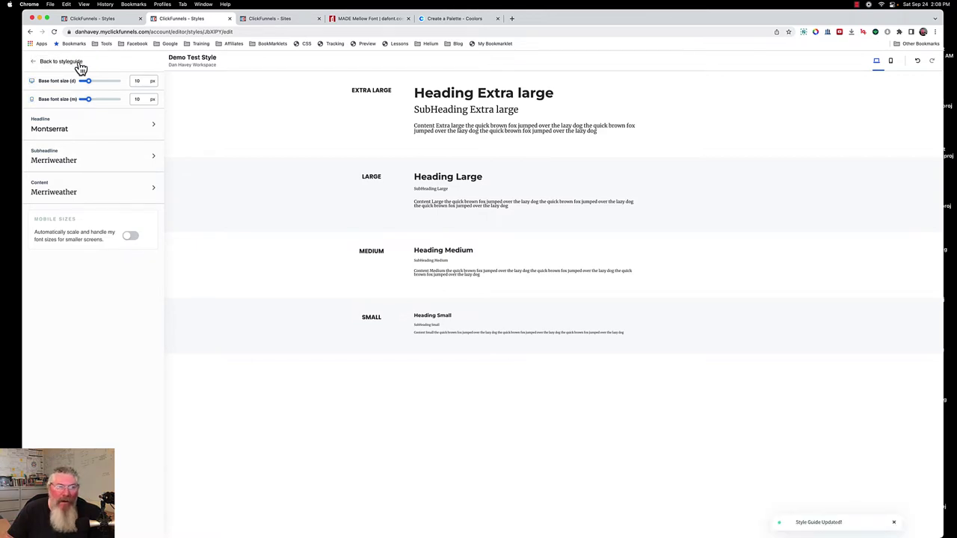
click(43, 68)
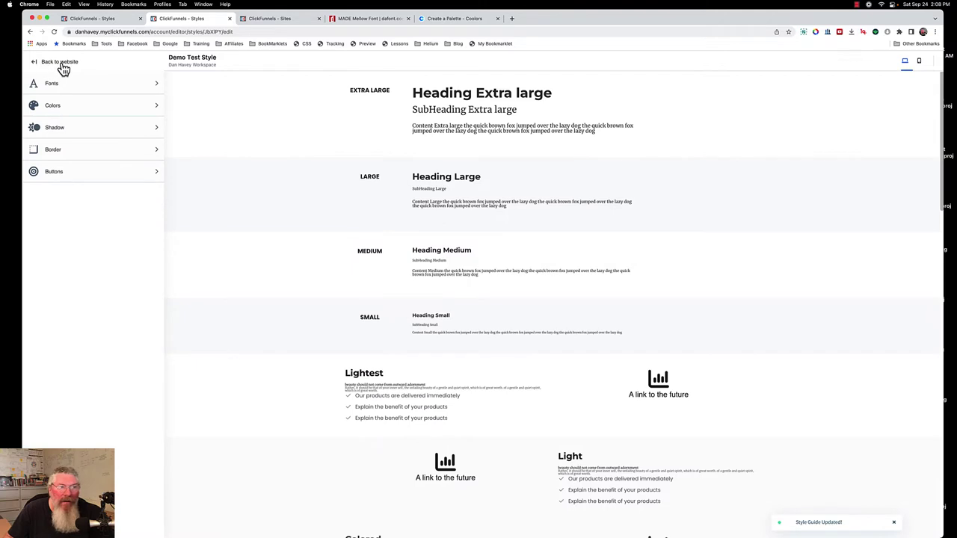
click(52, 105)
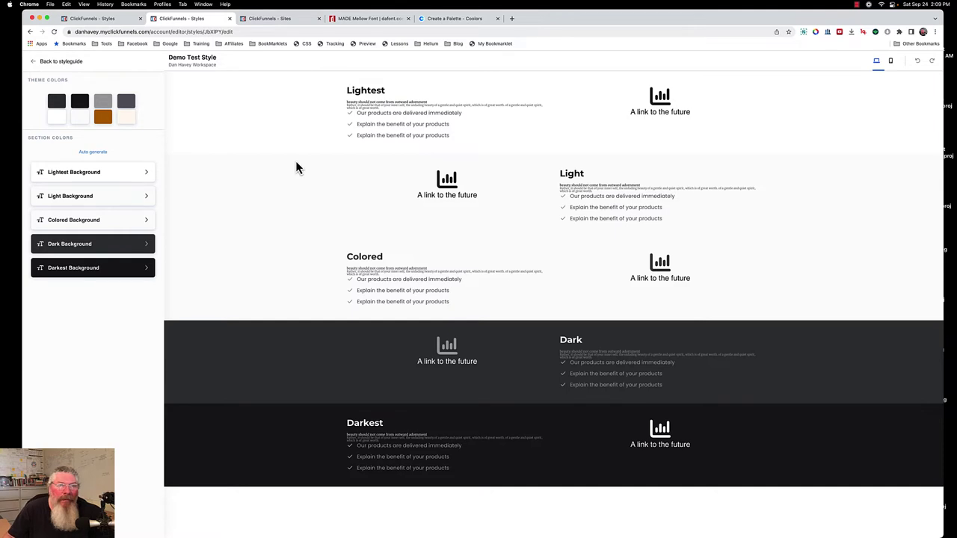
Look at the Coolors palette and examine the CFC Funnel Hub Style's colors, including its Lightest Background section settings.
click(459, 20)
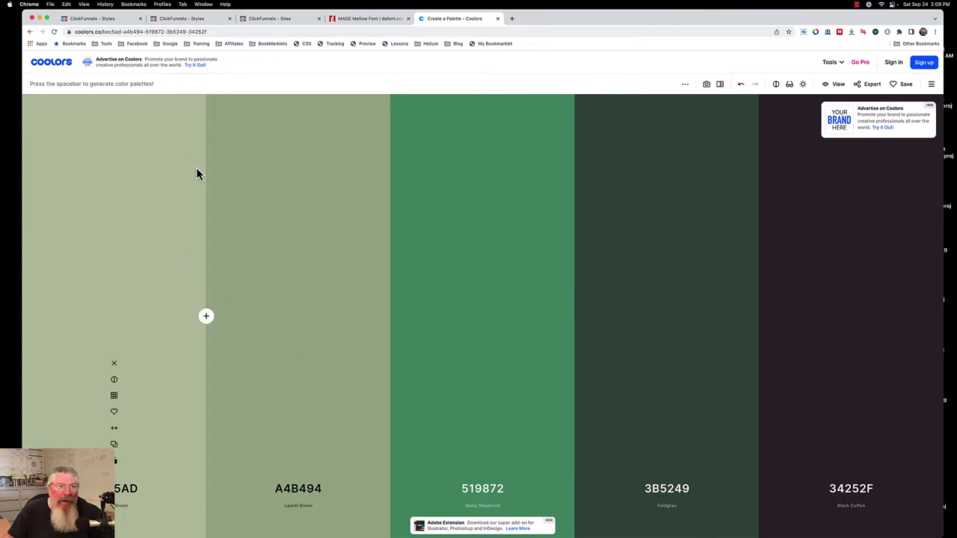
click(103, 21)
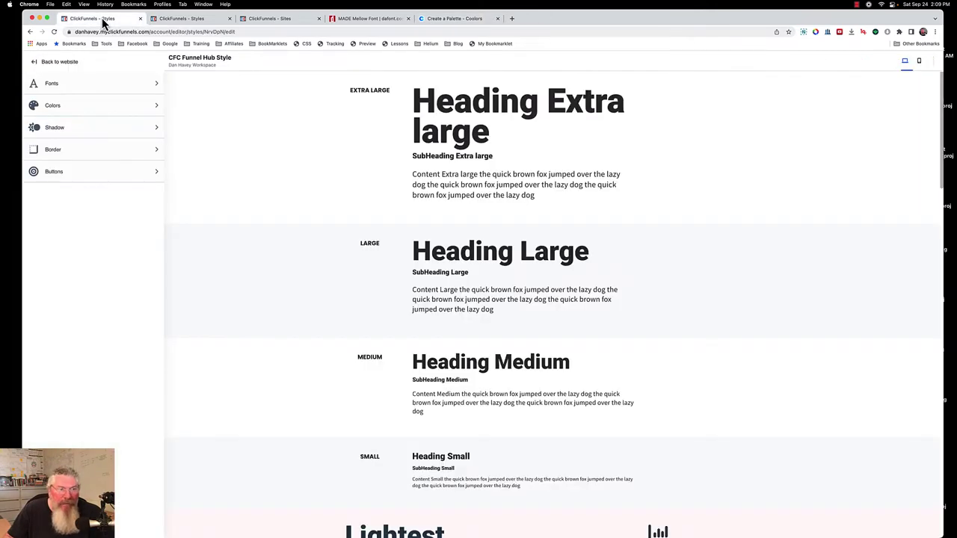
click(59, 109)
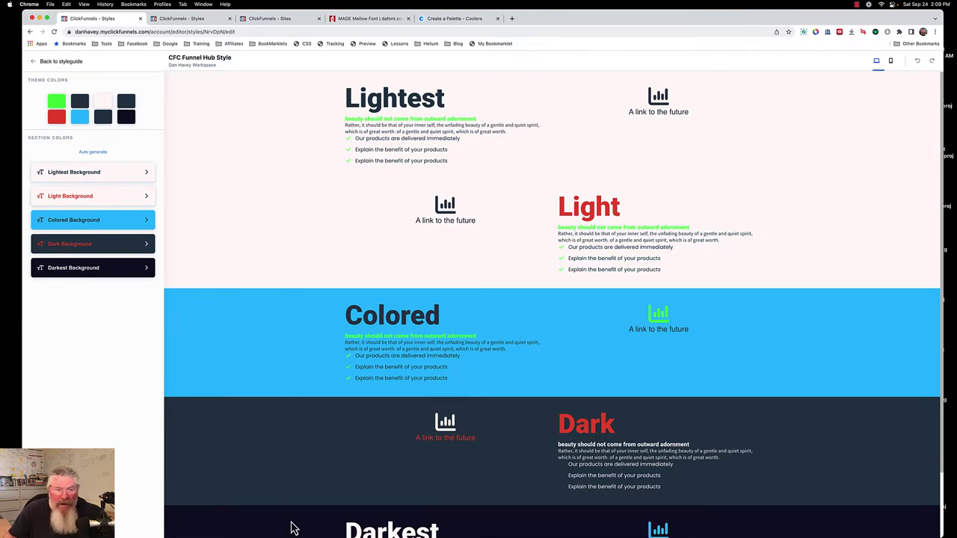
click(72, 173)
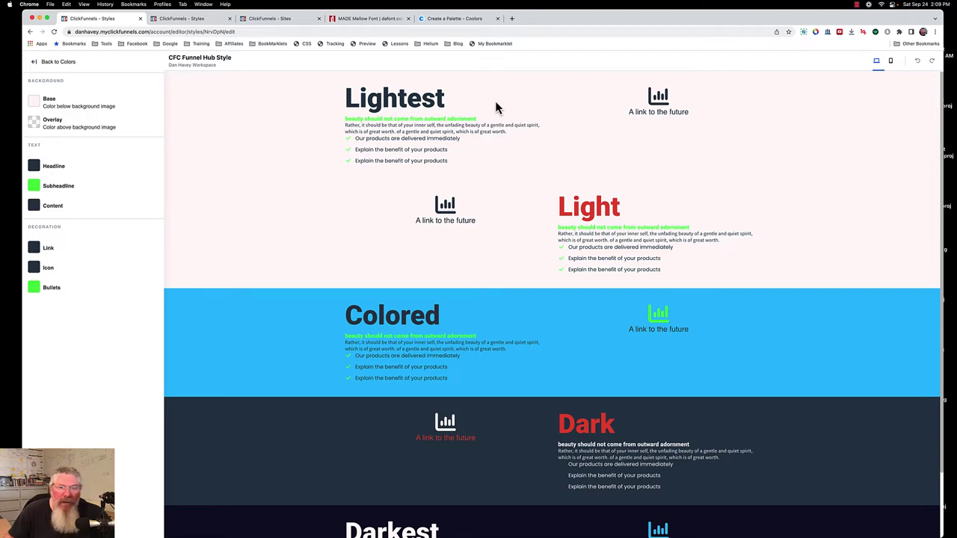
click(36, 62)
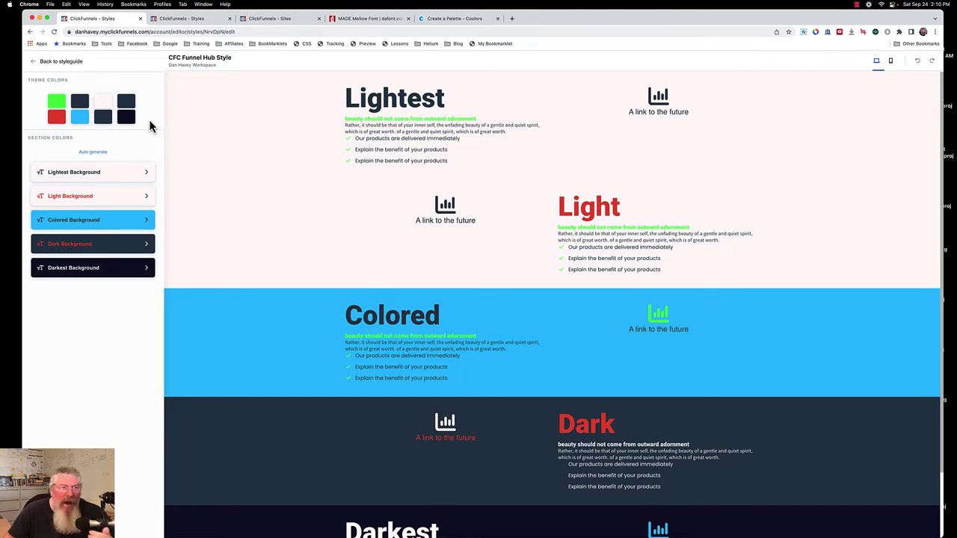
Change the last theme color of the CFC Funnel Hub Style to black, 000000.
click(127, 119)
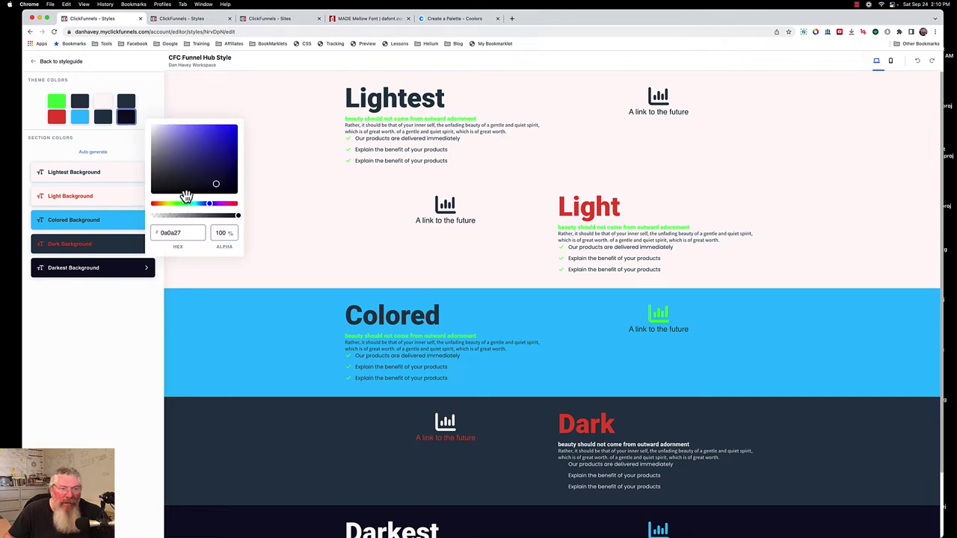
drag(214, 187, 216, 203)
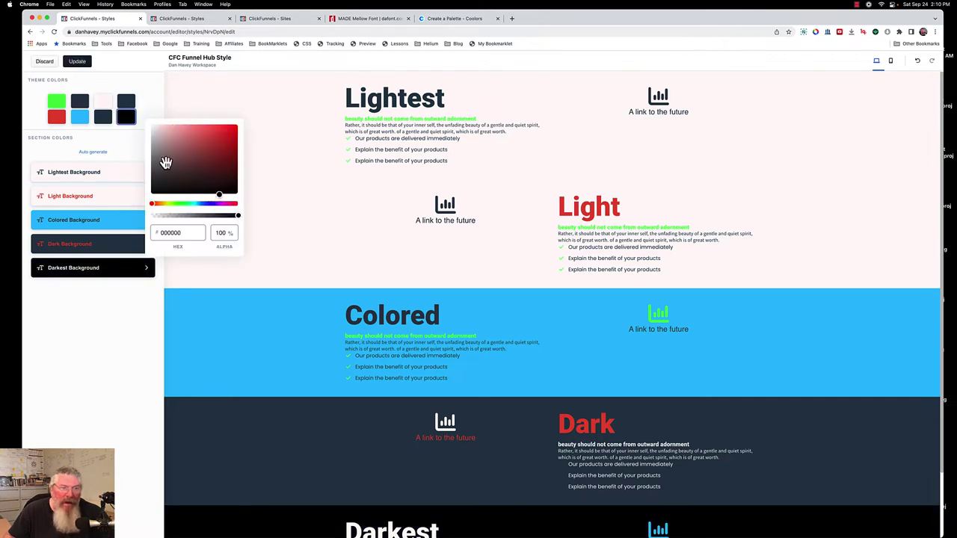
click(132, 141)
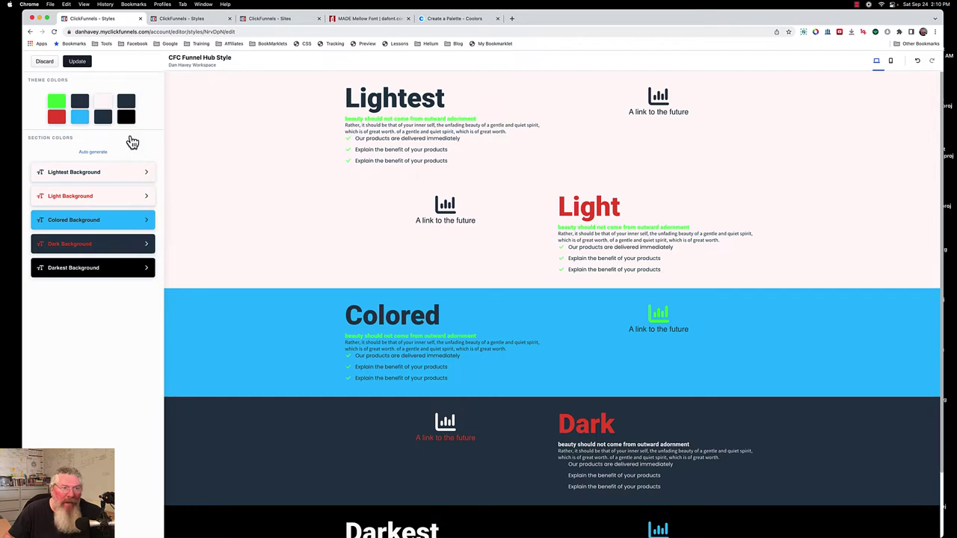
Change the dark slate theme color in the second row, beside the black one, to white.
click(106, 121)
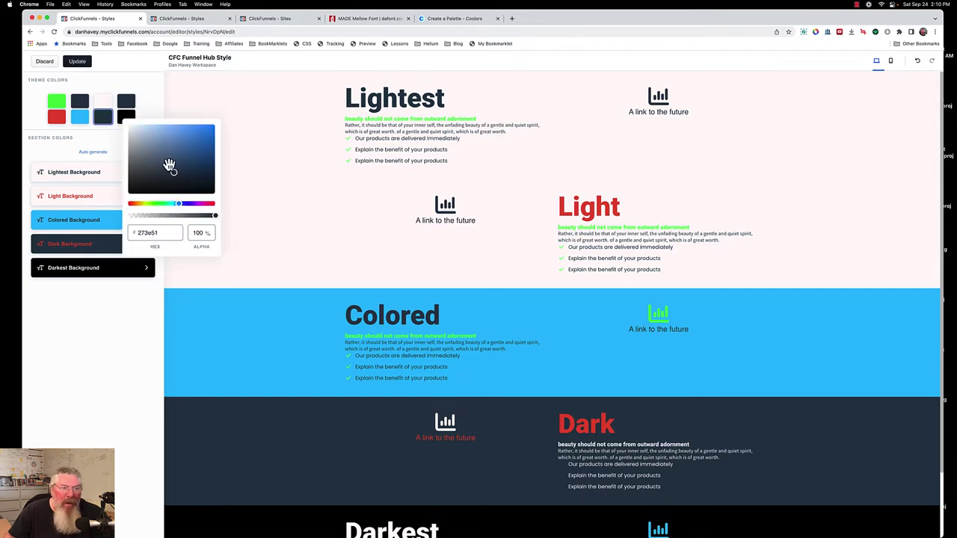
drag(171, 167, 119, 120)
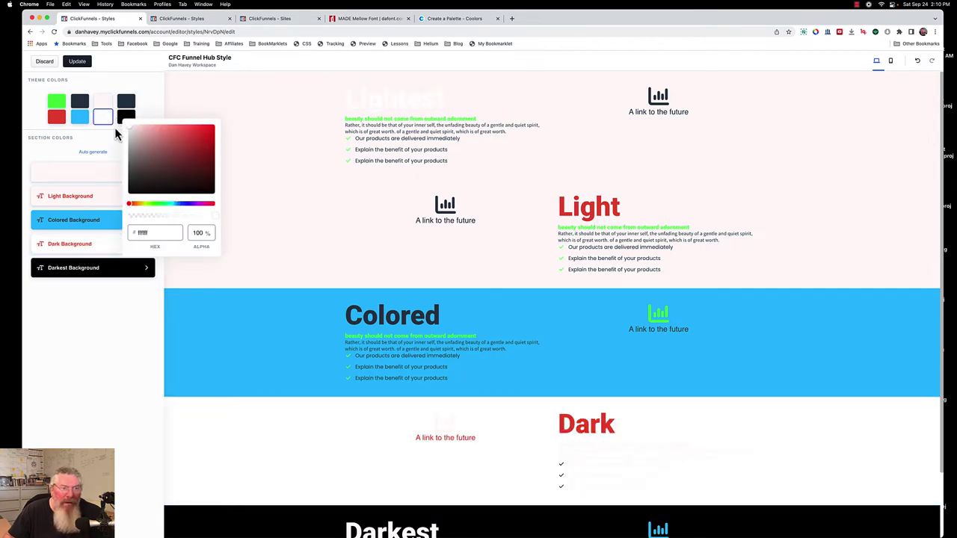
click(116, 133)
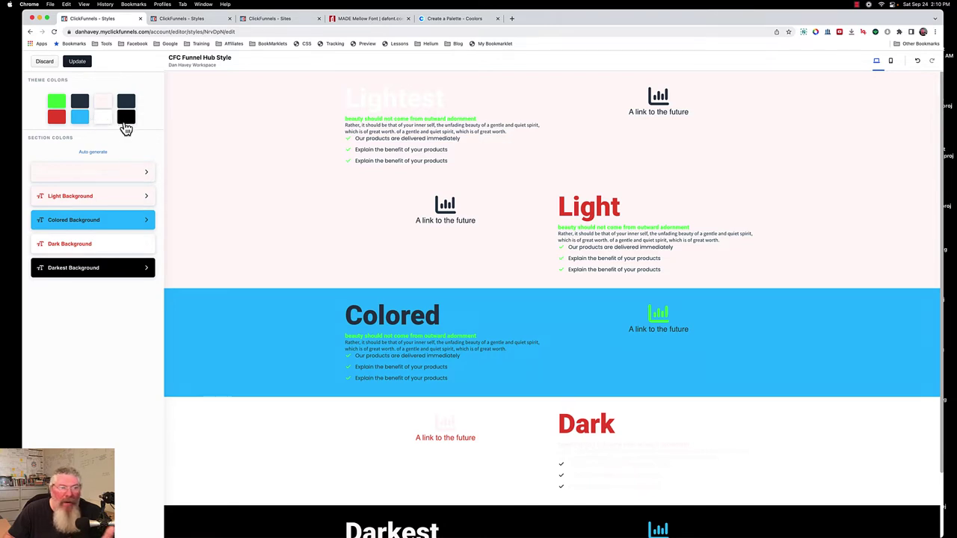
Set the base background color of the Lightest Background section to the white theme color.
click(129, 173)
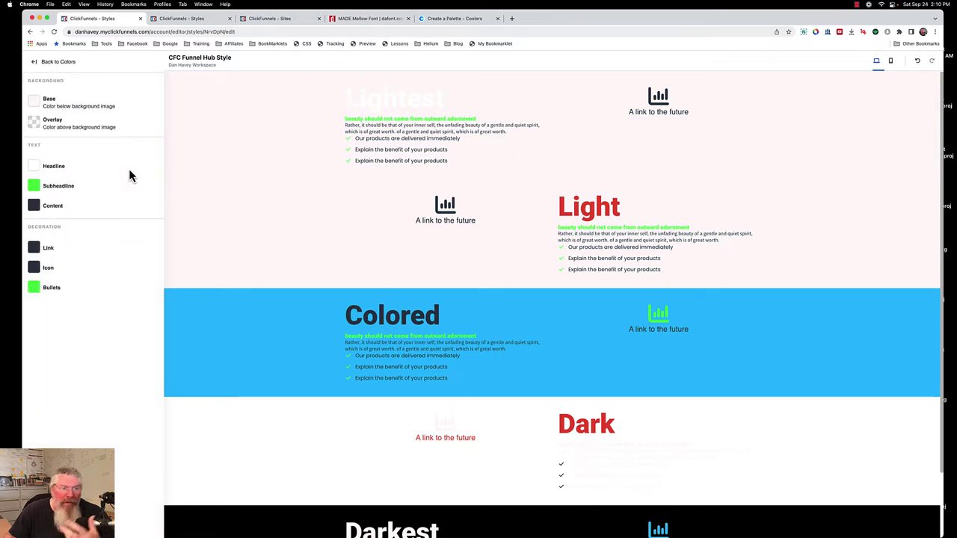
click(35, 104)
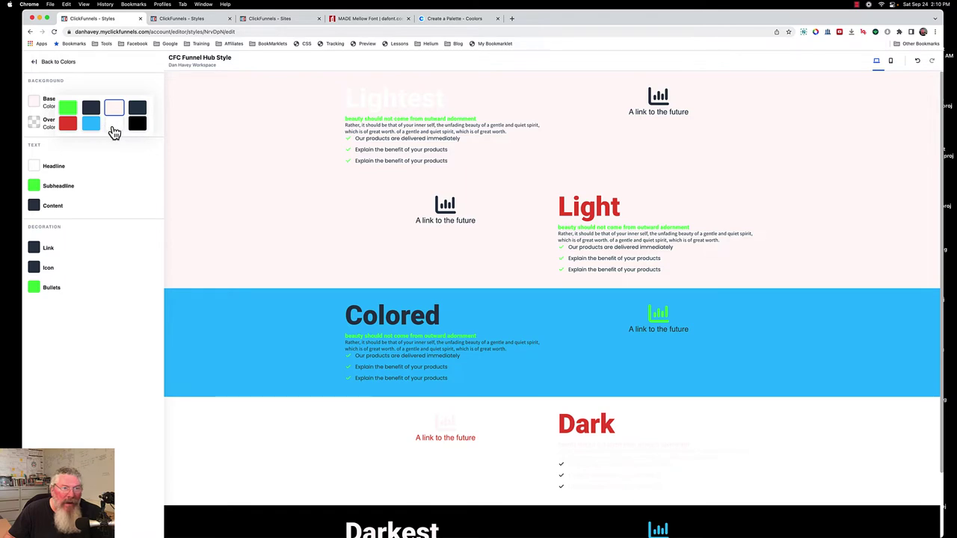
click(113, 124)
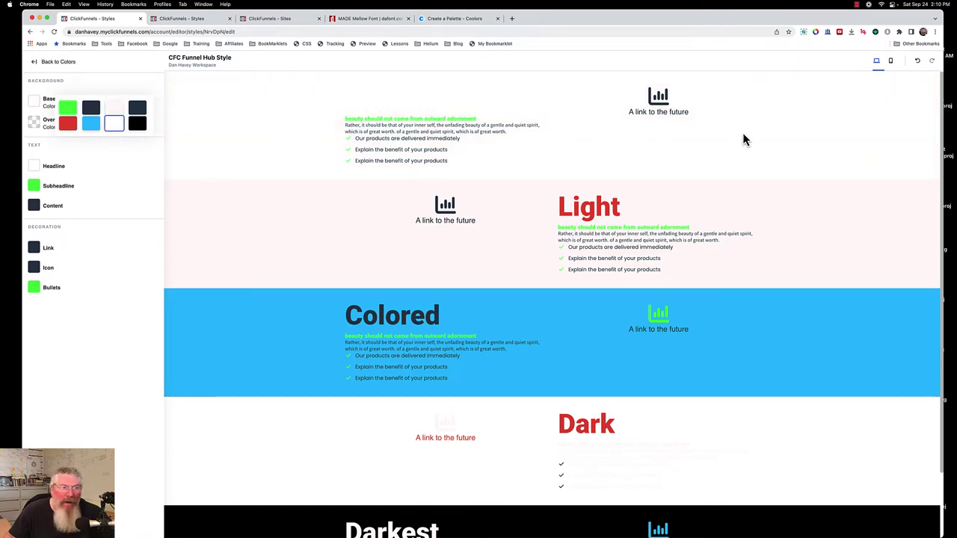
click(71, 155)
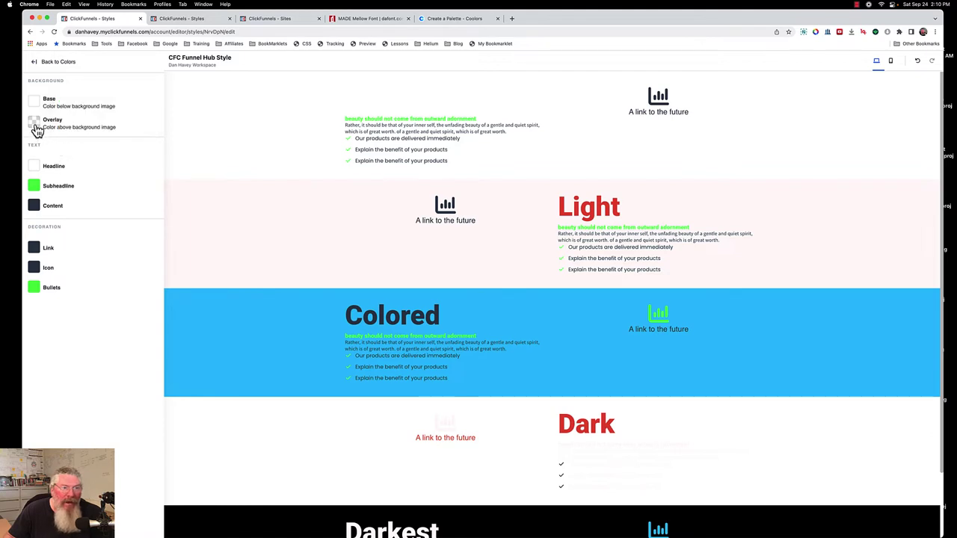
click(34, 123)
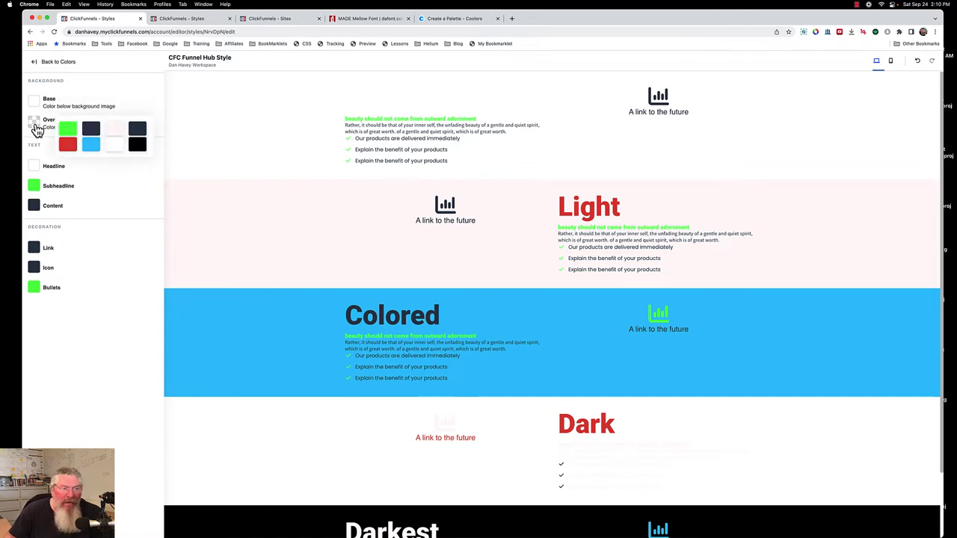
click(102, 177)
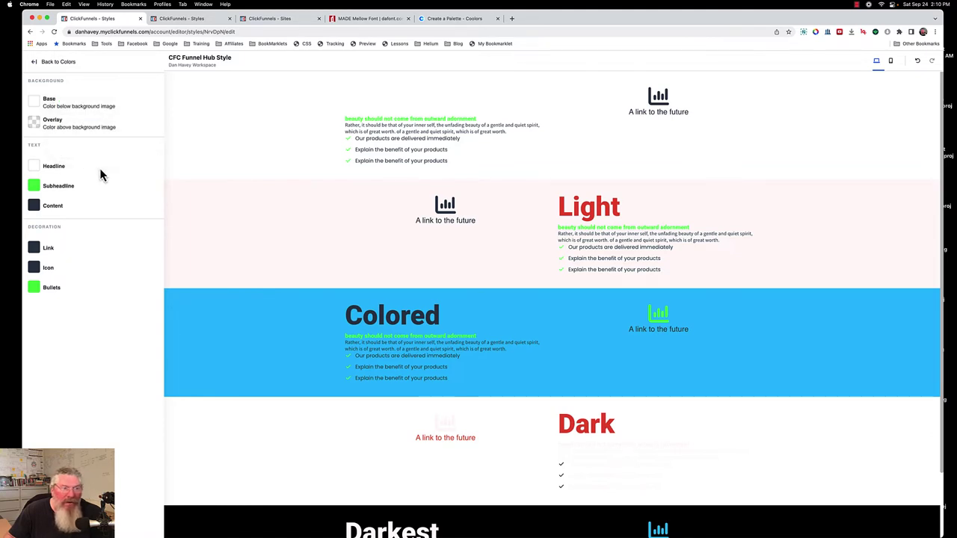
Set the Lightest Background section's headline, subheadline and content text colors to the black theme color.
click(37, 172)
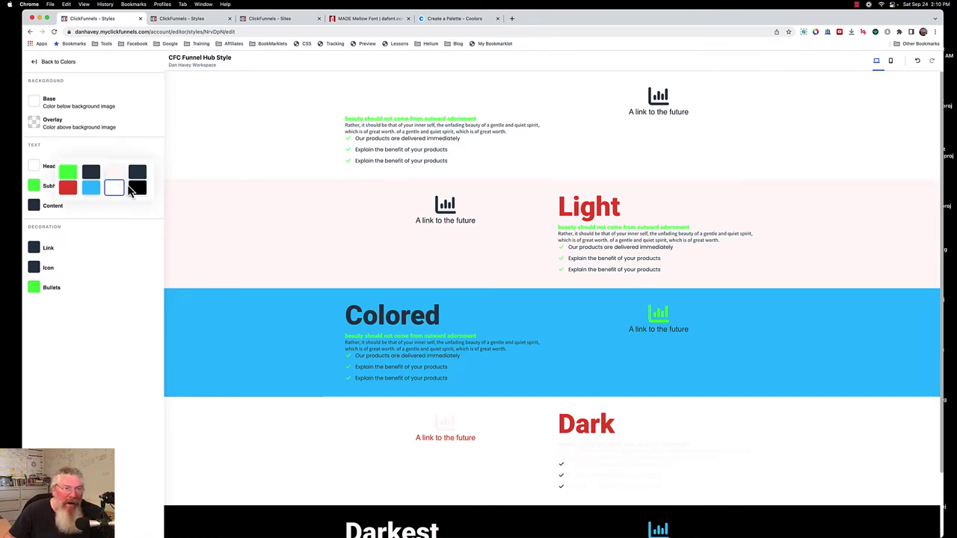
click(137, 192)
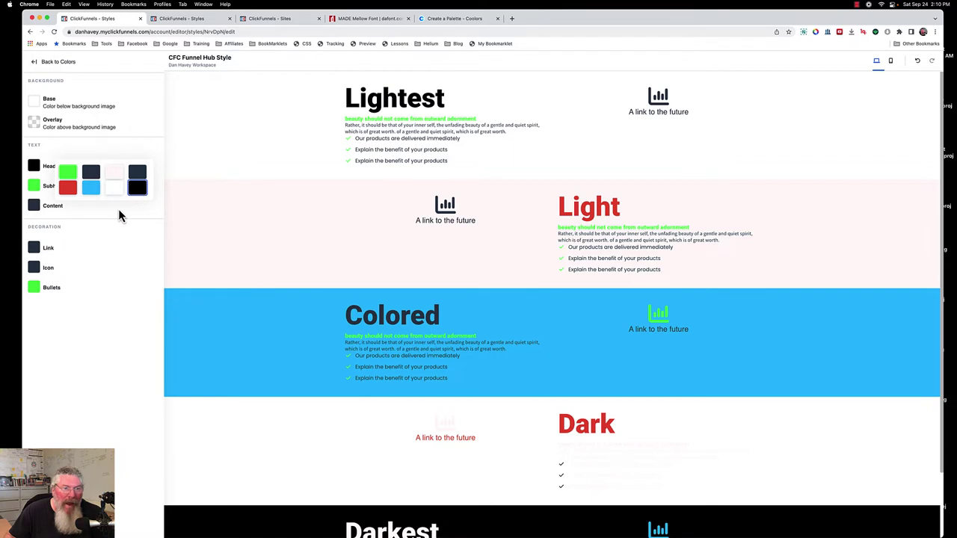
click(32, 186)
click(139, 208)
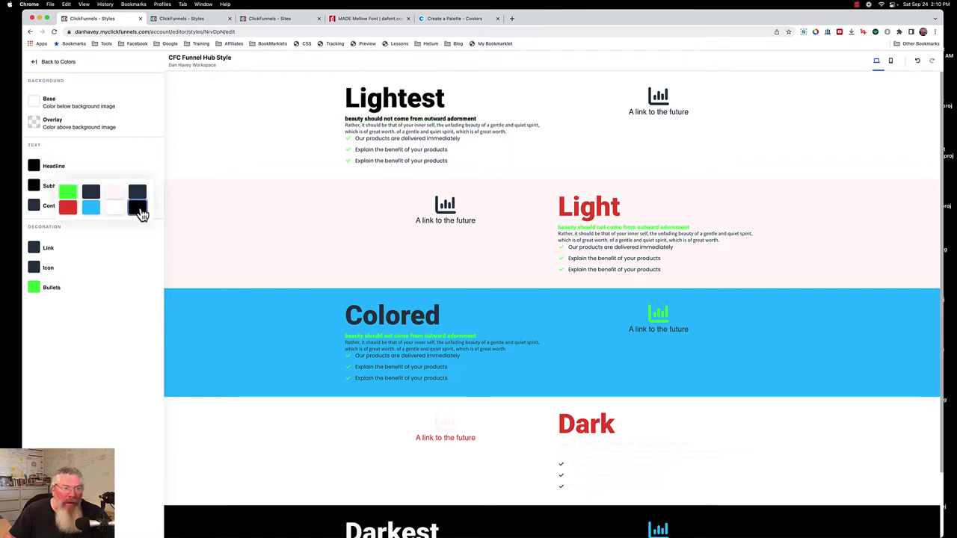
click(33, 207)
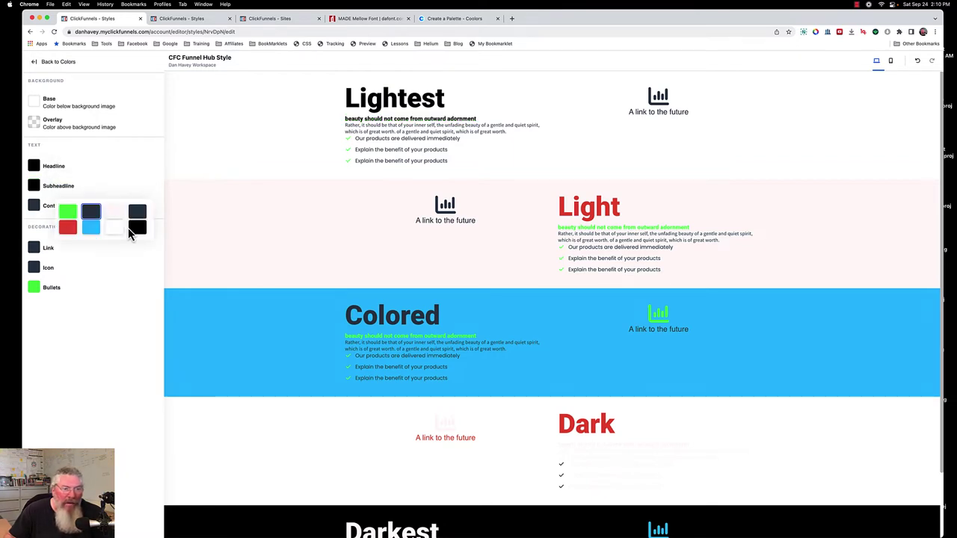
click(103, 252)
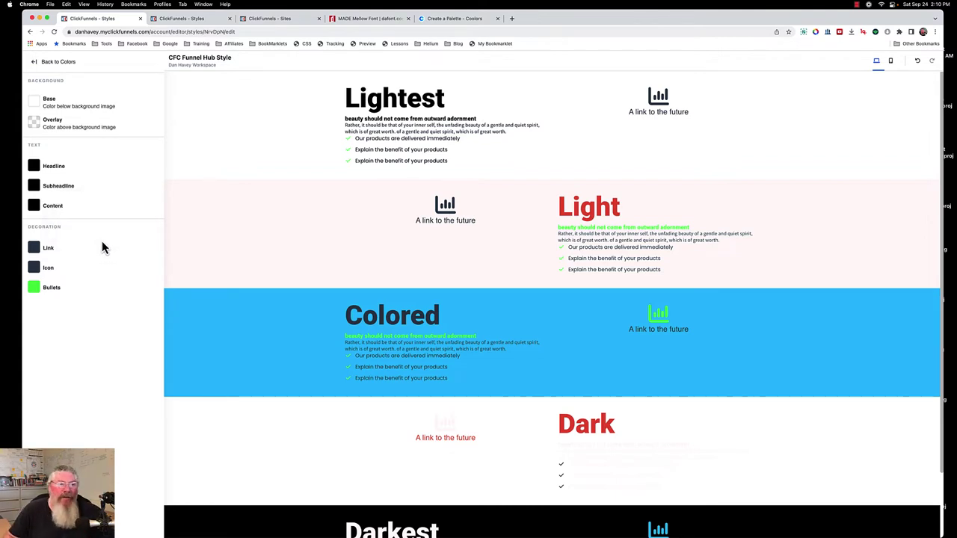
Set the Lightest Background section's link, icon and bullets colors to the black theme color and return to the colors overview.
click(34, 247)
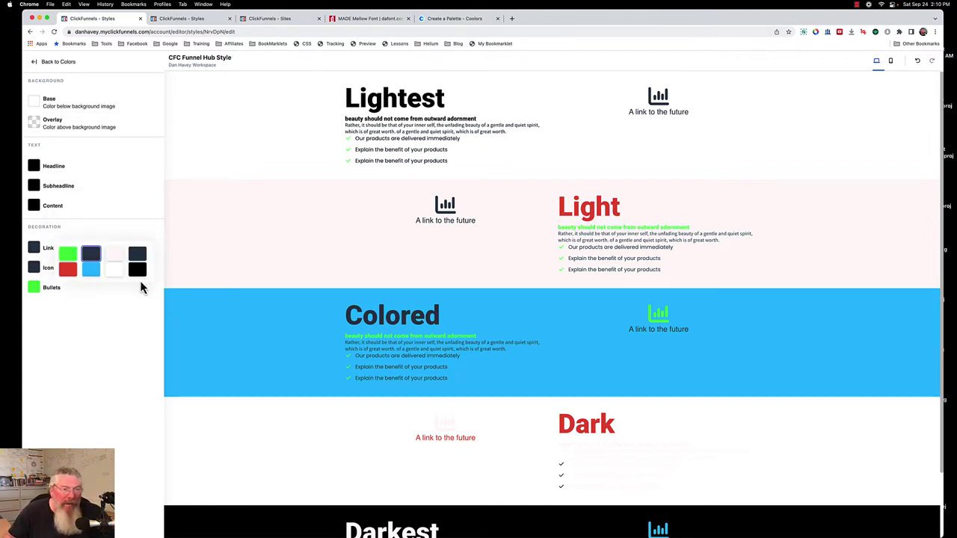
click(137, 270)
click(34, 267)
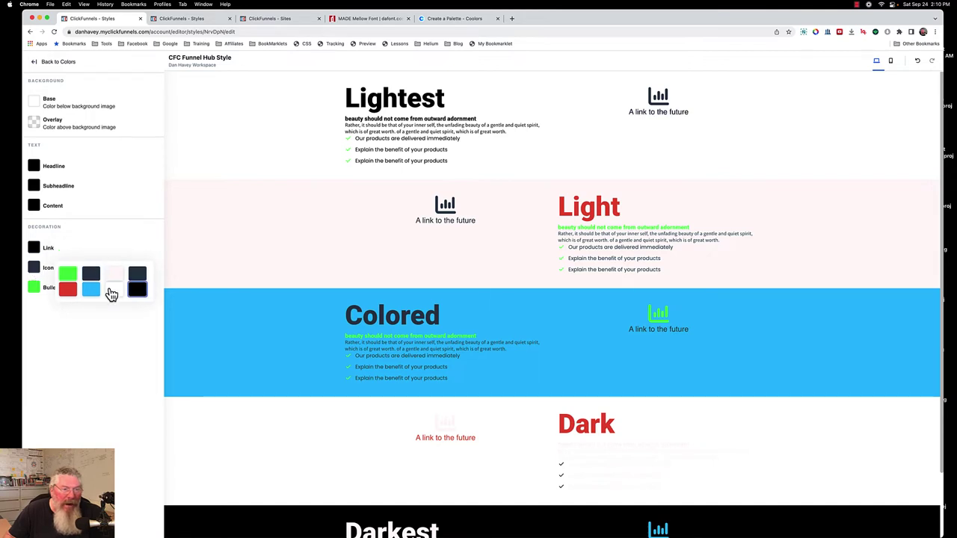
click(137, 294)
click(34, 287)
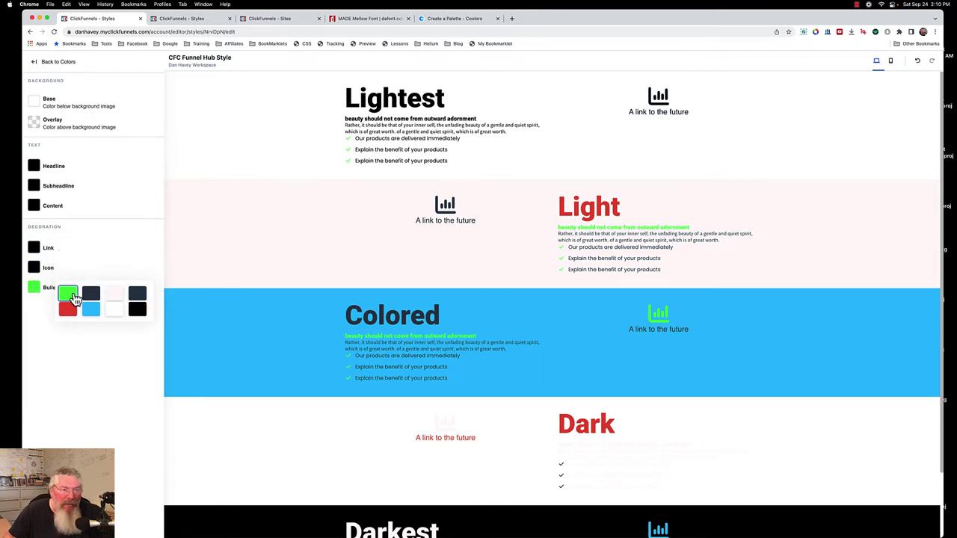
click(136, 310)
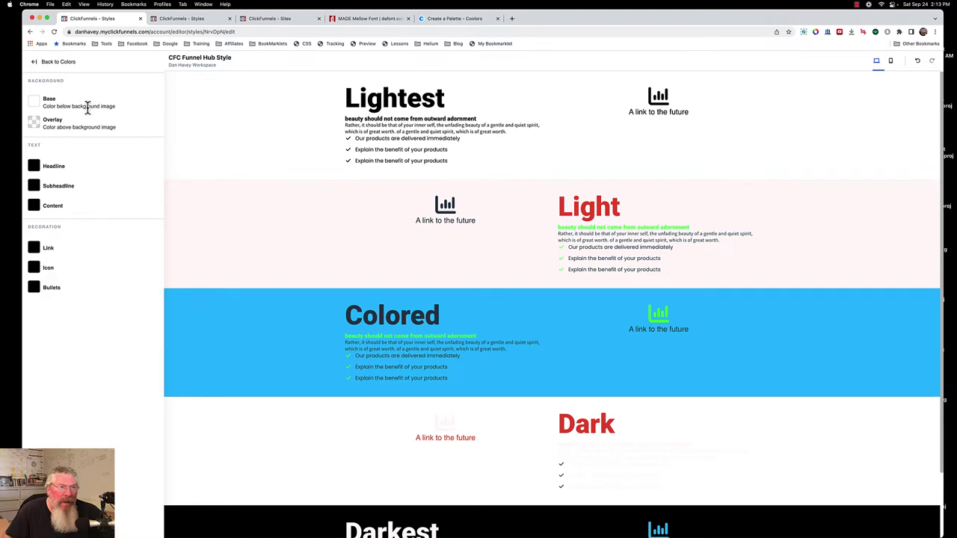
click(53, 66)
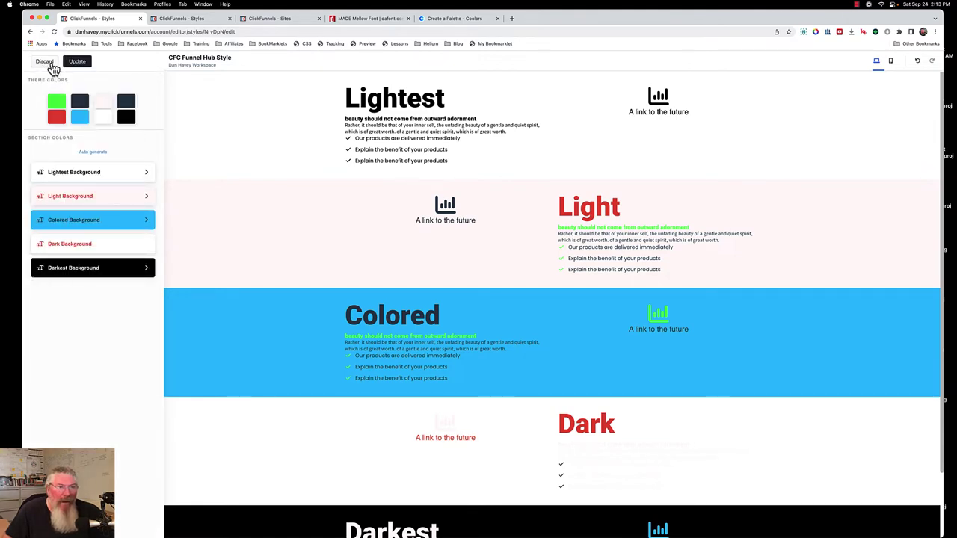
Copy the first color of the Coolors palette and apply it, bec5ad, to the bright green first theme color of the style.
click(470, 20)
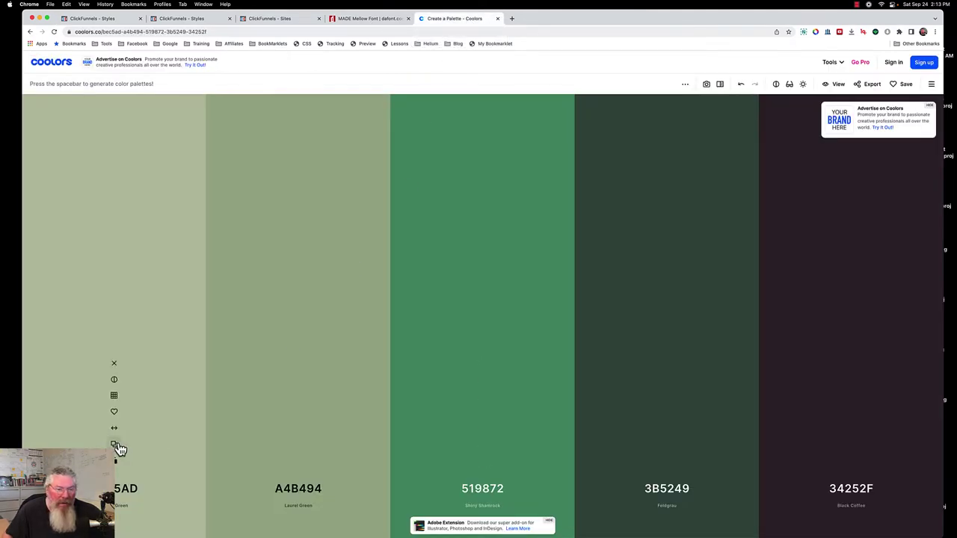
click(120, 448)
click(98, 25)
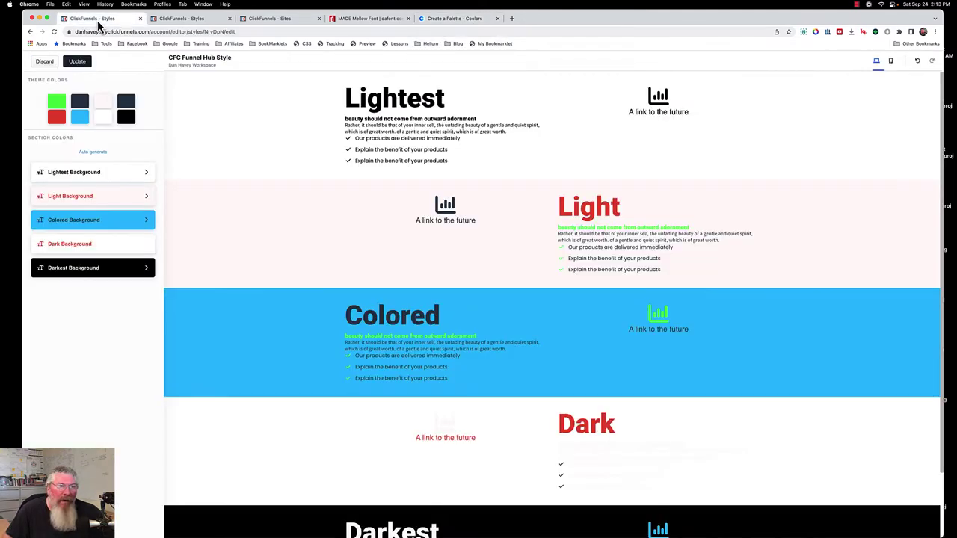
click(55, 99)
click(99, 215)
drag(99, 217, 79, 218)
key(super+v)
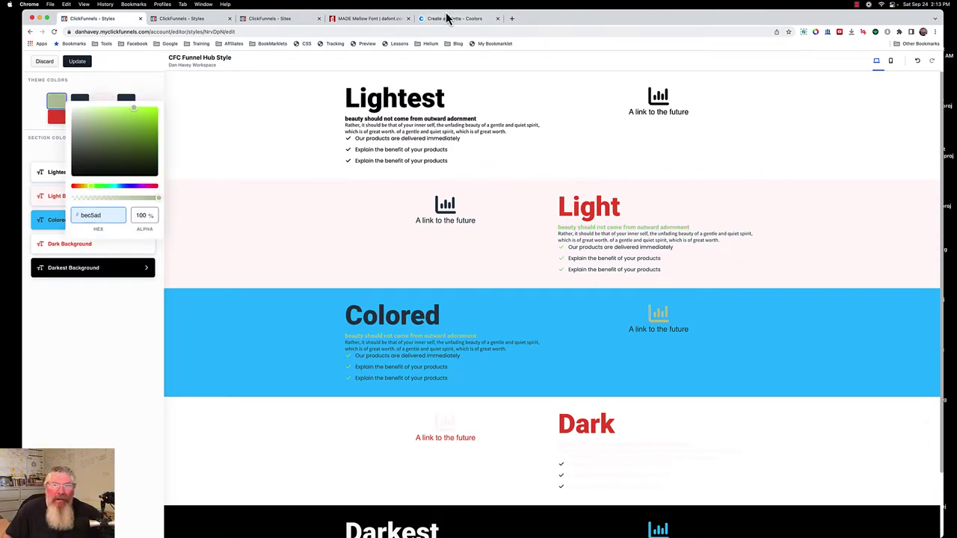
Copy the Laurel Green color from Coolors and set the second theme color in the style's first row to a4b494.
click(454, 18)
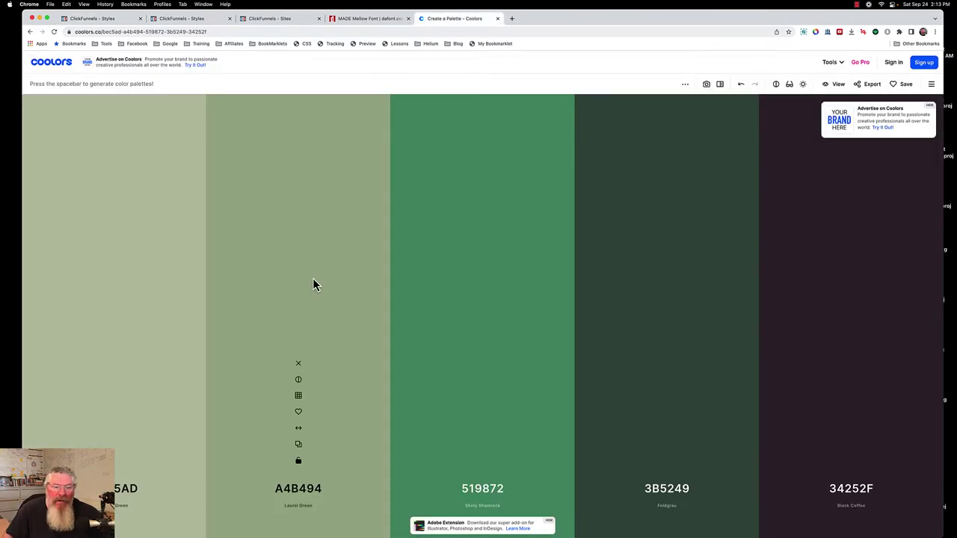
click(298, 444)
click(106, 20)
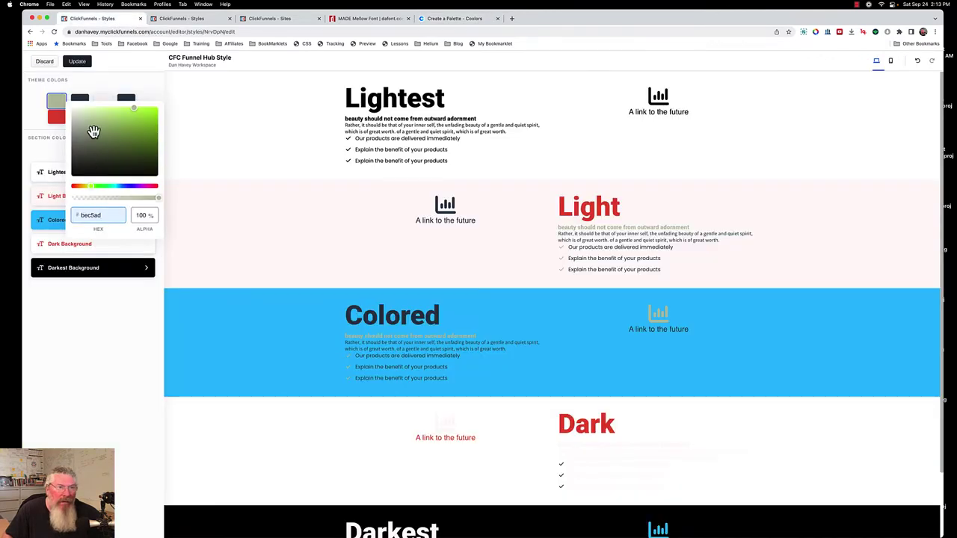
click(81, 103)
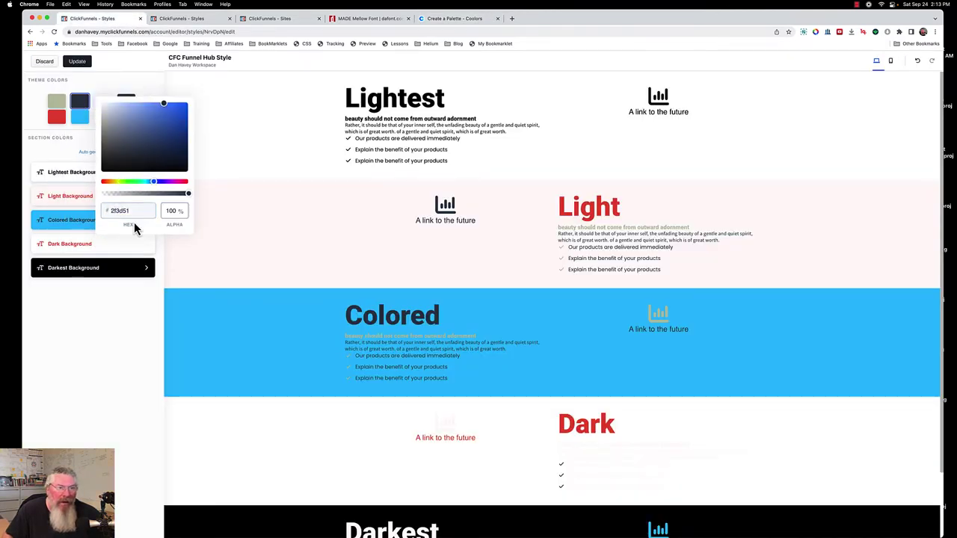
drag(130, 211, 111, 212)
key(cmd+v)
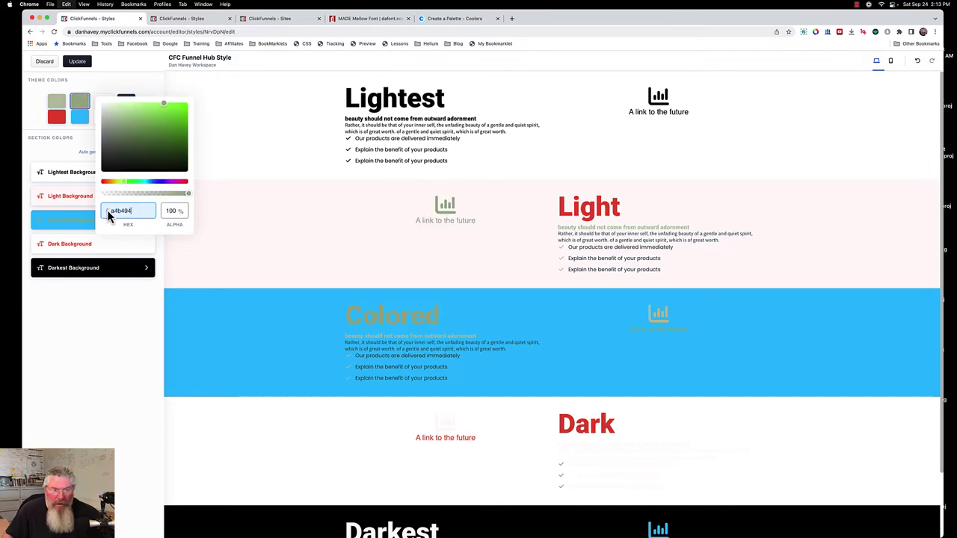
Copy the Shiny Shamrock color from Coolors and set the third theme color in the style's first row to 519872.
click(434, 20)
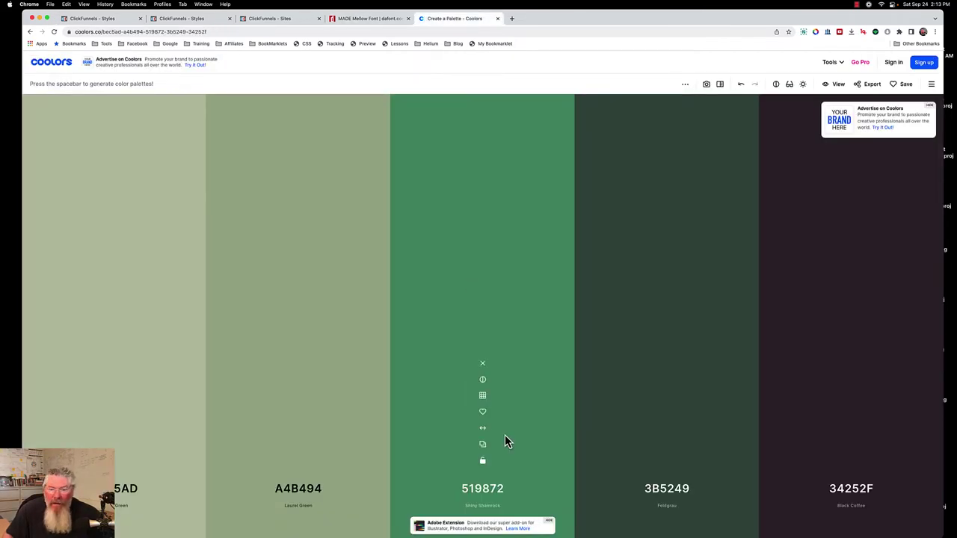
click(483, 447)
click(112, 22)
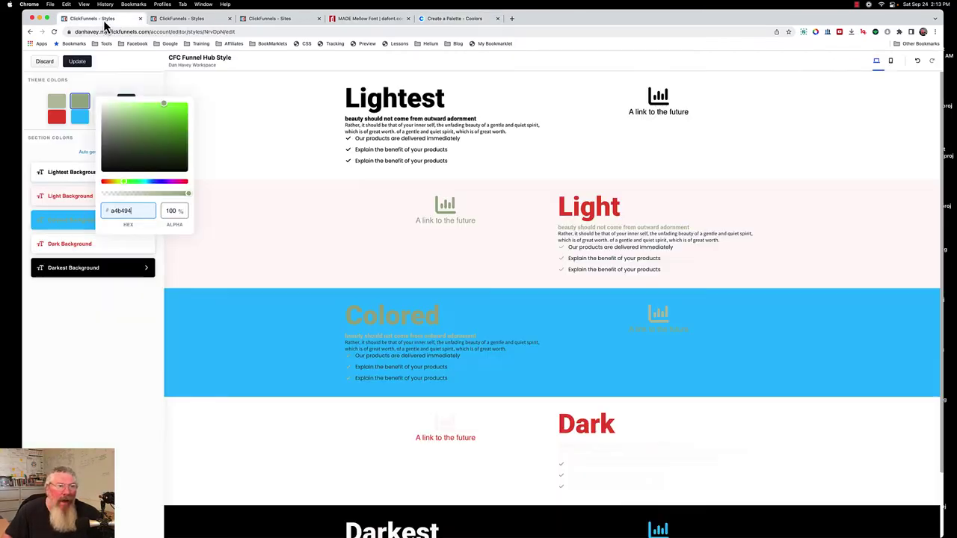
click(107, 100)
click(106, 100)
double_click(168, 214)
drag(168, 215, 137, 214)
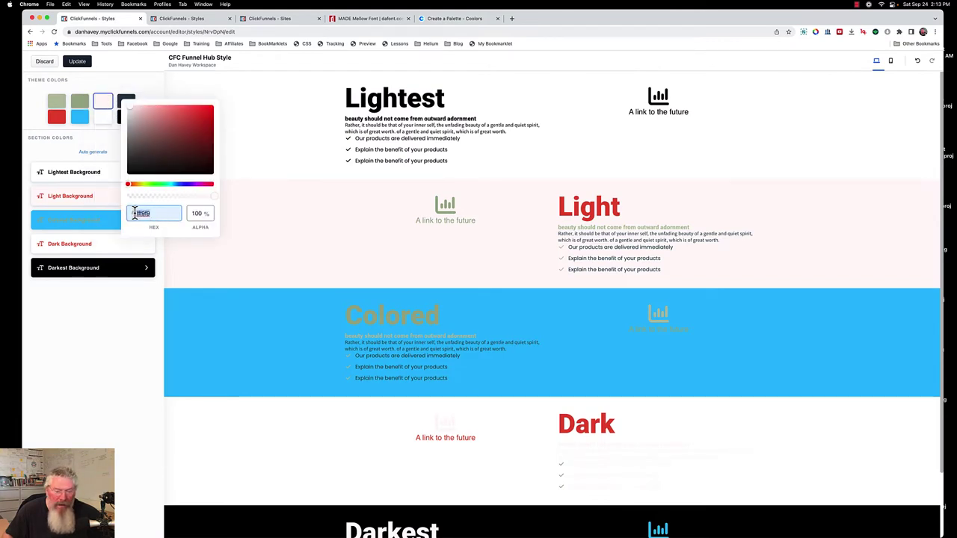
key(cmd+v)
Copy the Feldgrau color from Coolors and set the fourth theme color in the style's first row to 3b5249.
click(454, 19)
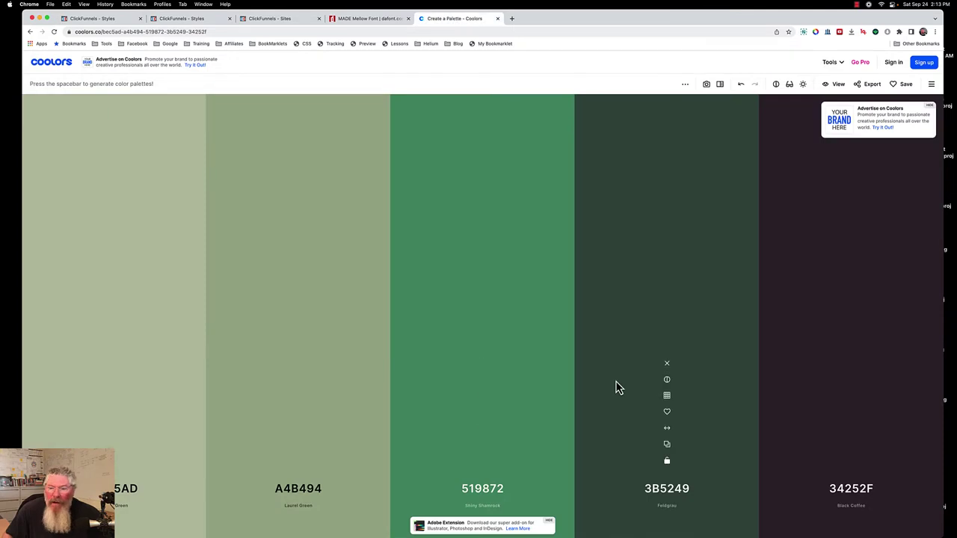
click(667, 447)
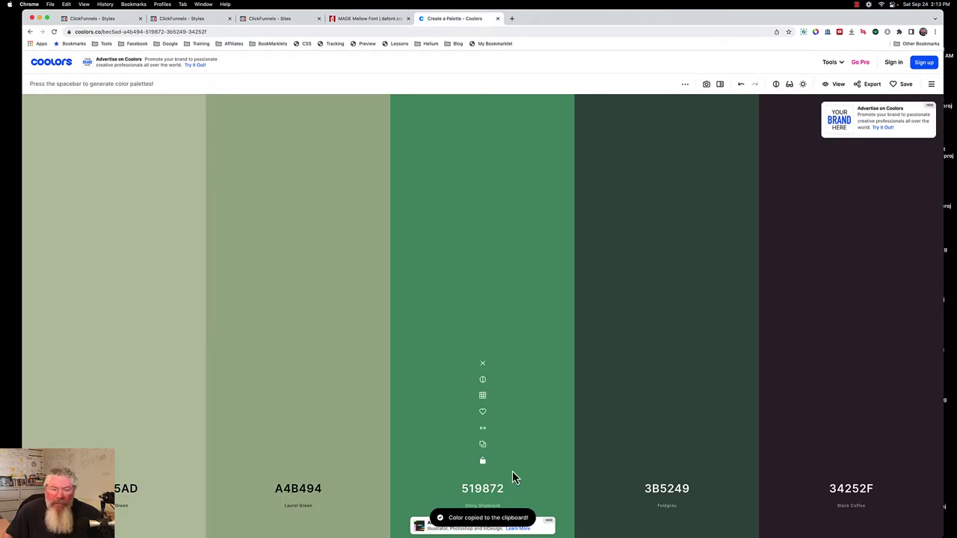
click(105, 18)
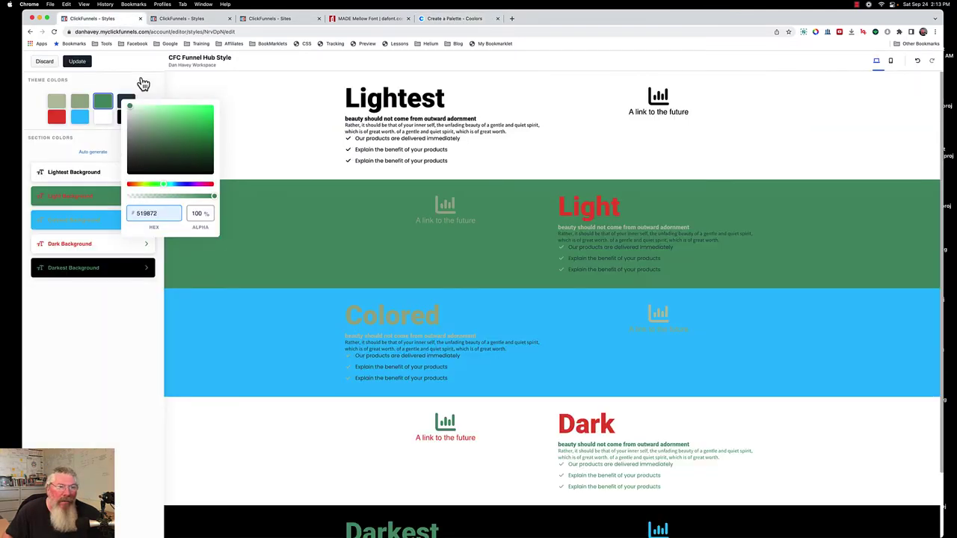
click(140, 84)
click(128, 103)
click(182, 214)
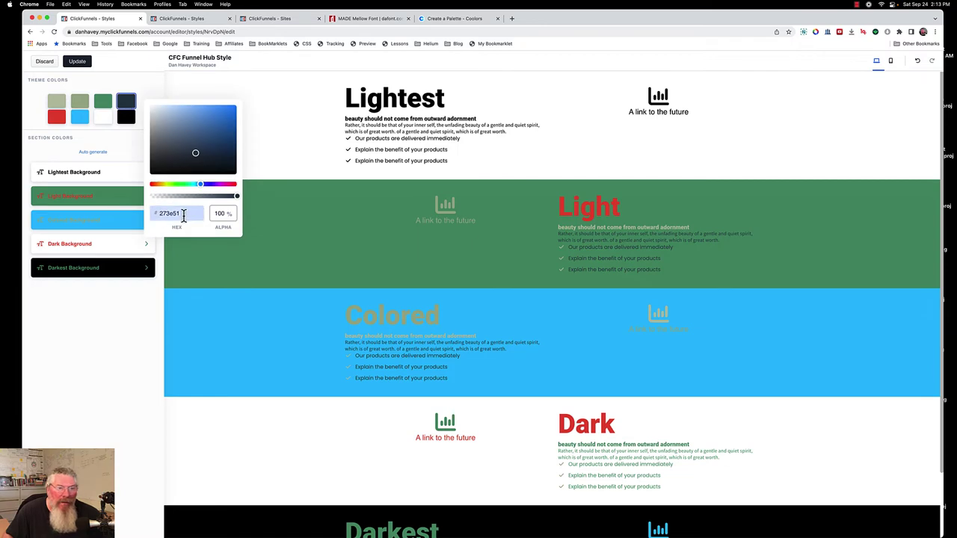
drag(180, 214, 158, 216)
key(cmd+v)
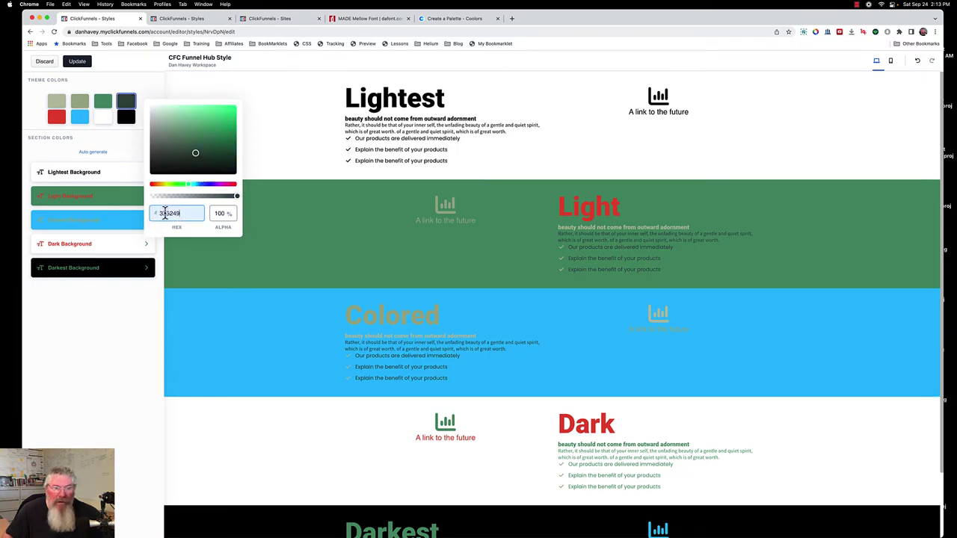
Copy the Black Coffee color 34252F from Coolors and apply it to the red theme color starting the style's second row.
click(445, 18)
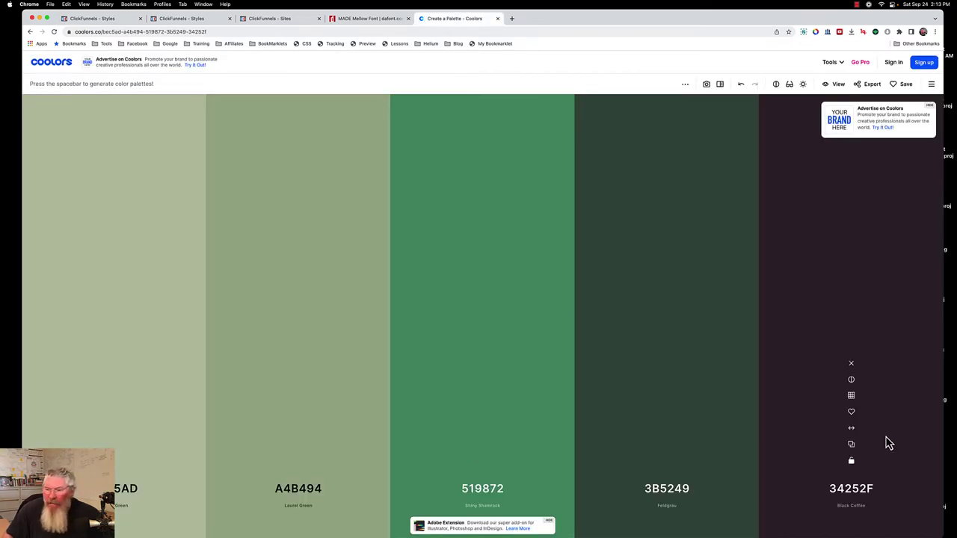
click(853, 451)
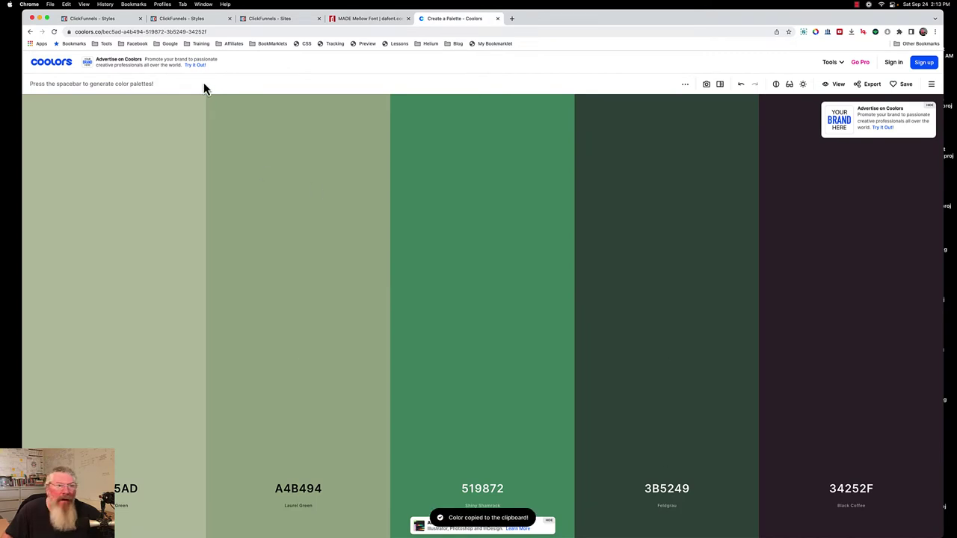
click(112, 19)
click(56, 118)
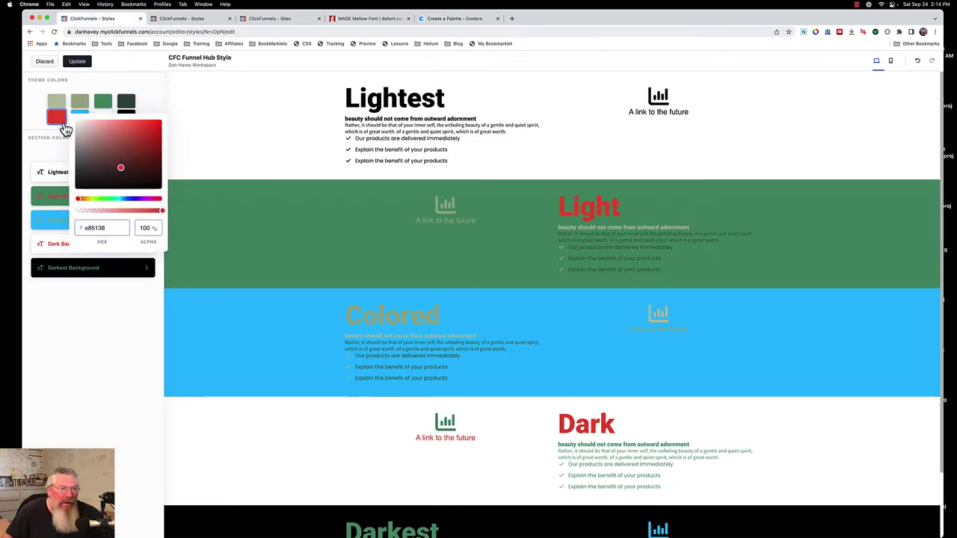
drag(118, 228, 83, 228)
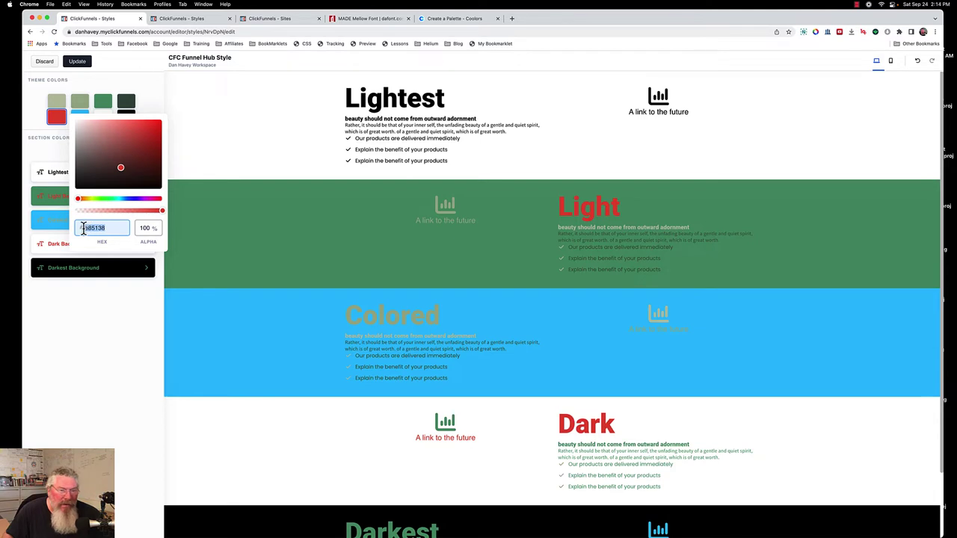
key(super+v)
click(82, 304)
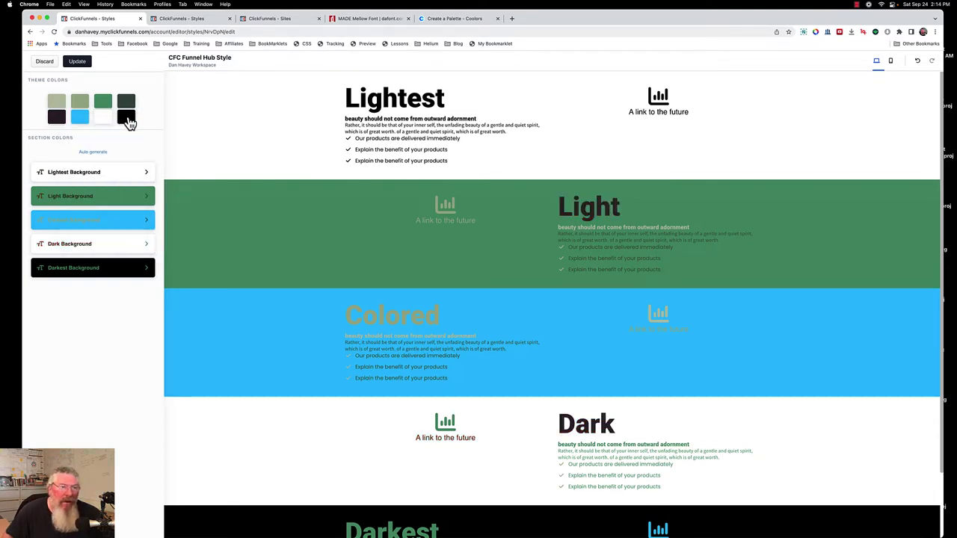
Set the blue theme color in the style's second row to 670000.
click(82, 121)
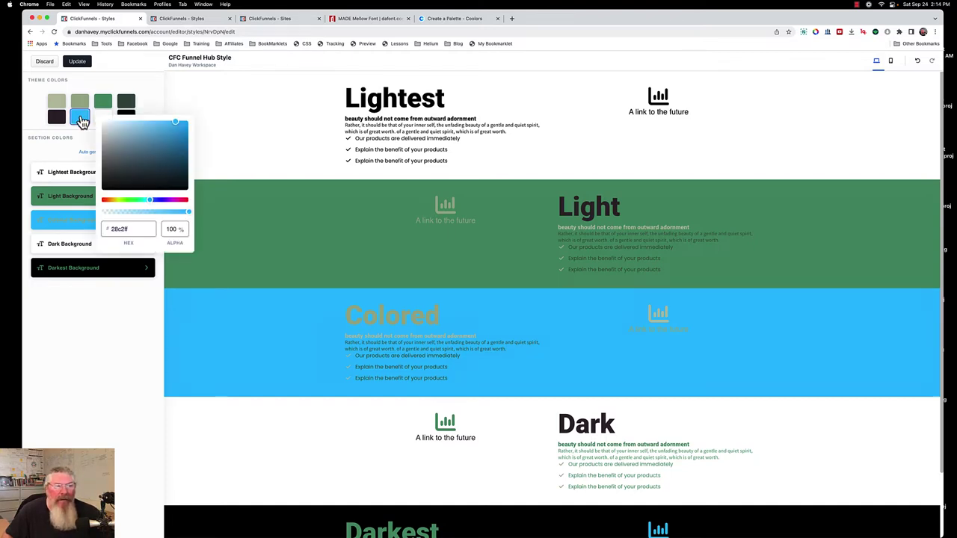
click(114, 233)
drag(110, 233, 130, 232)
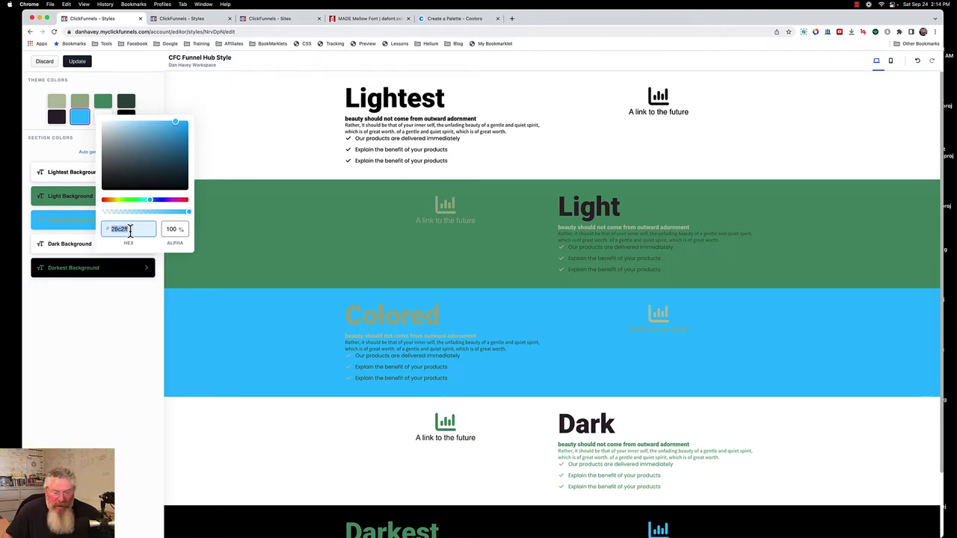
text(670000)
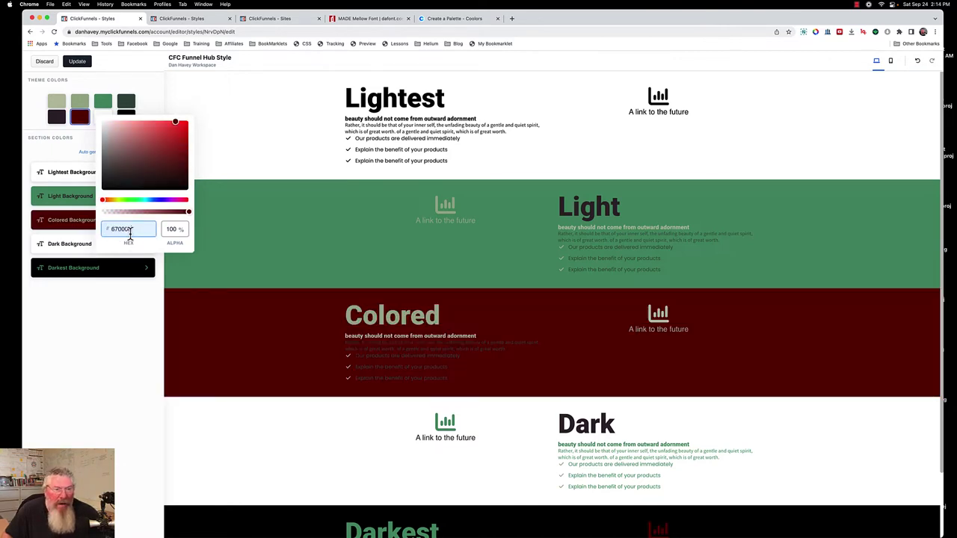
click(117, 304)
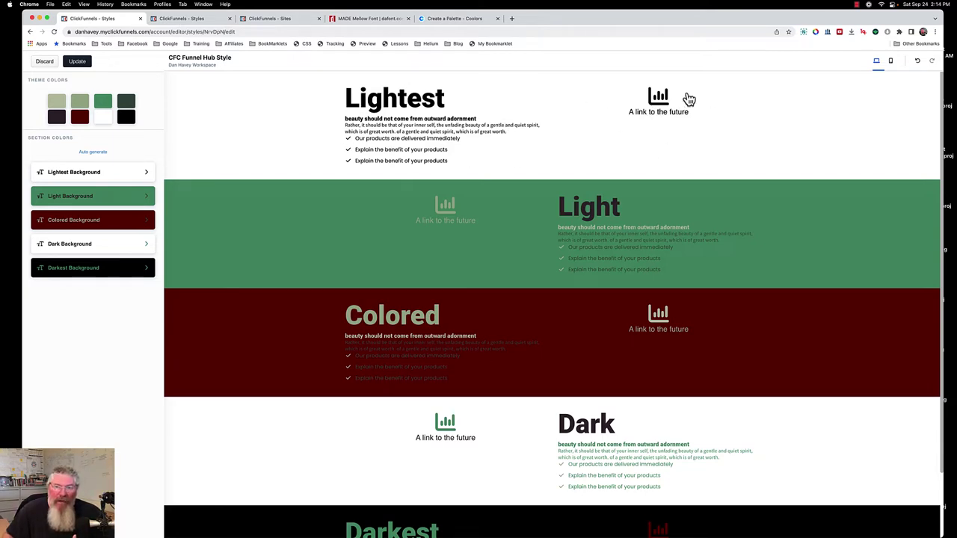
Set the Light Background section's base color to the pale green first theme color.
click(64, 201)
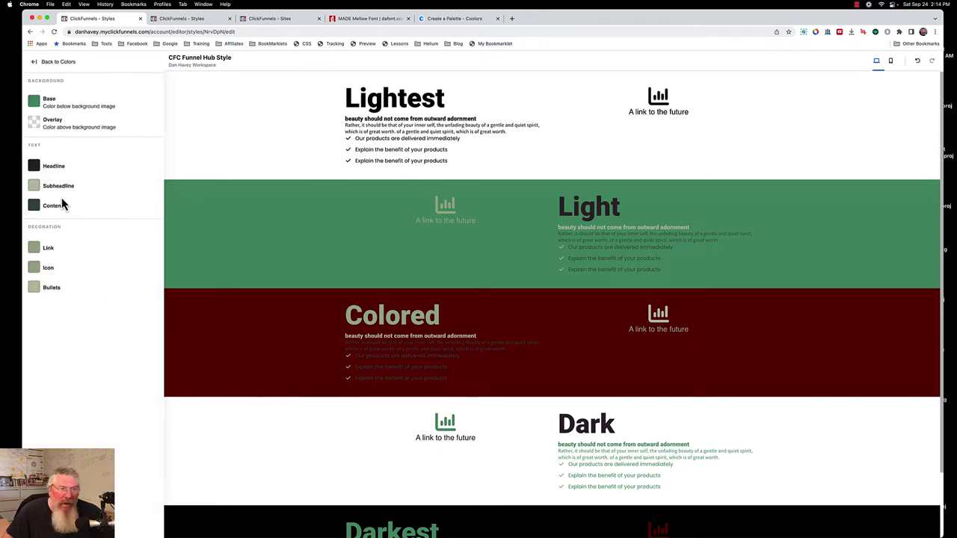
click(33, 104)
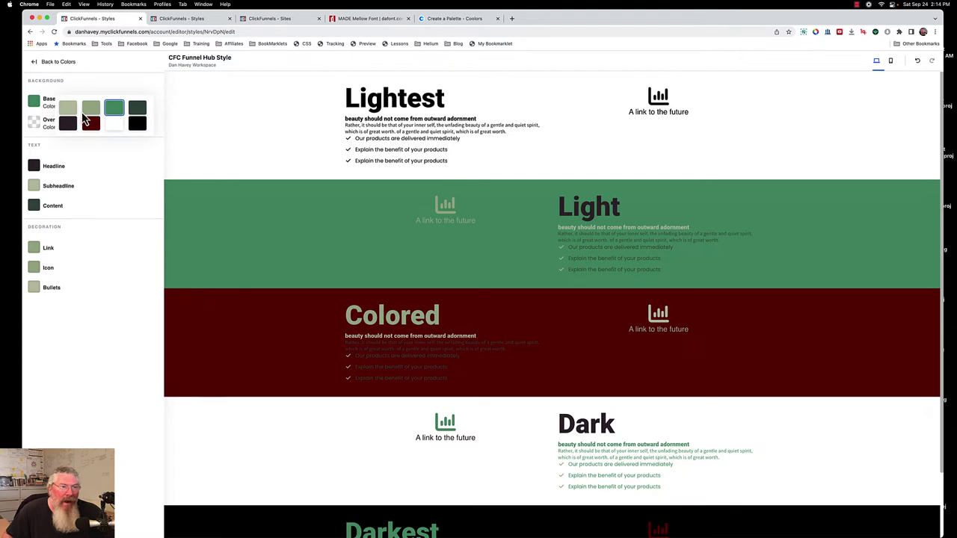
click(67, 108)
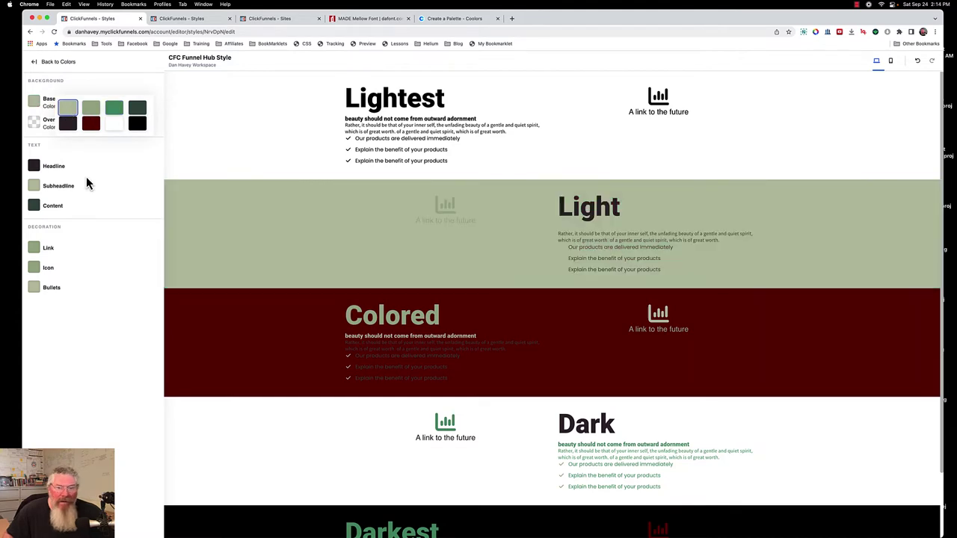
Set the Light Background section's headline, subheadline and content text colors to black.
click(34, 187)
click(136, 192)
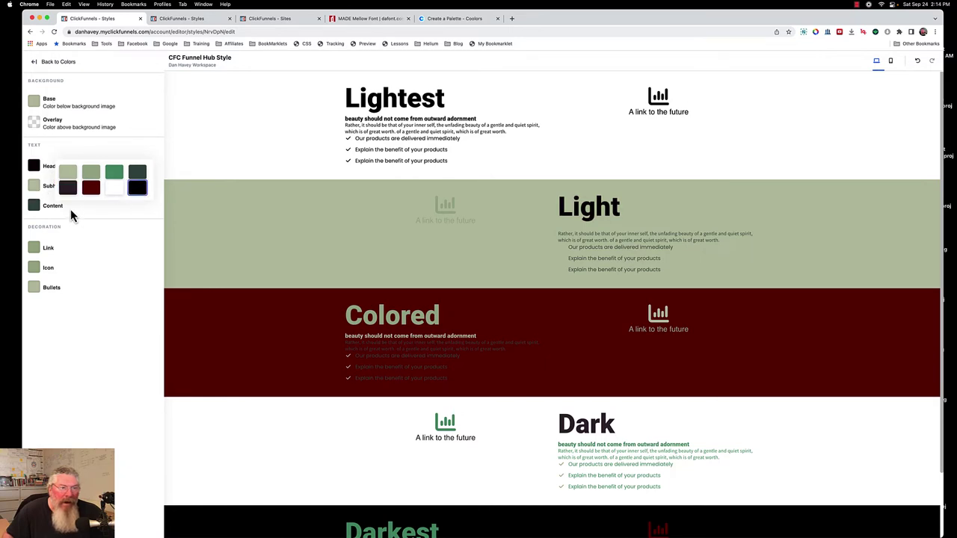
click(33, 185)
click(137, 207)
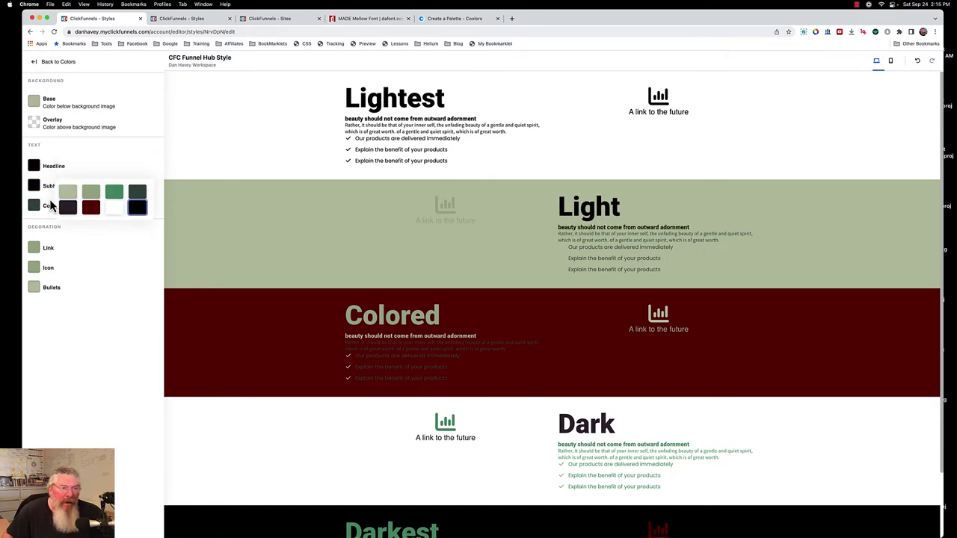
click(34, 206)
click(137, 228)
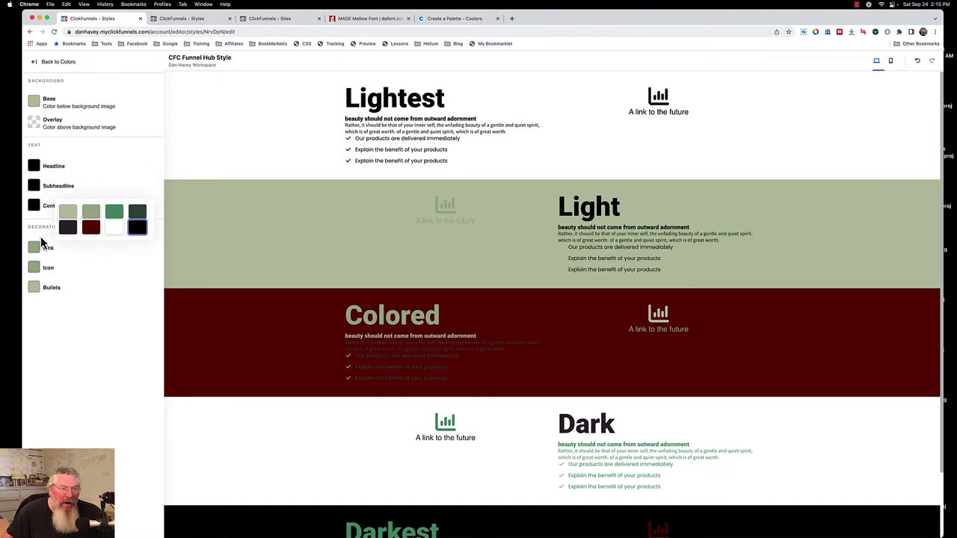
Set the Light Background section's link, icon and bullets colors to black and return to the color overview.
click(34, 247)
click(137, 269)
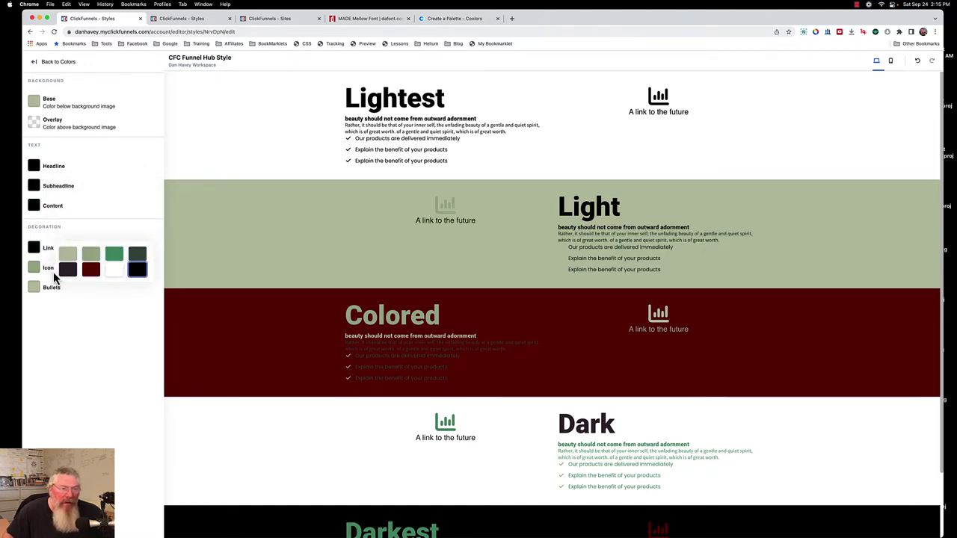
click(33, 268)
click(137, 290)
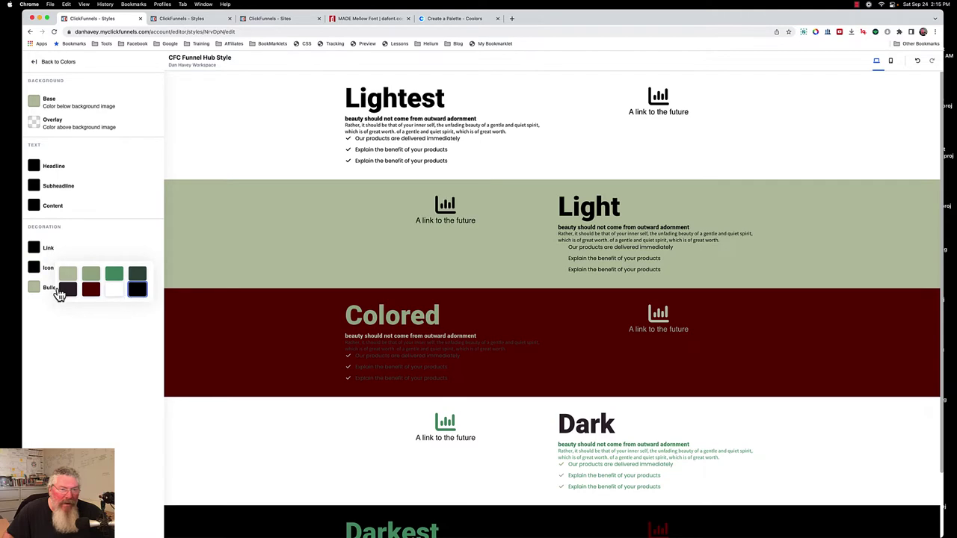
click(35, 290)
click(136, 309)
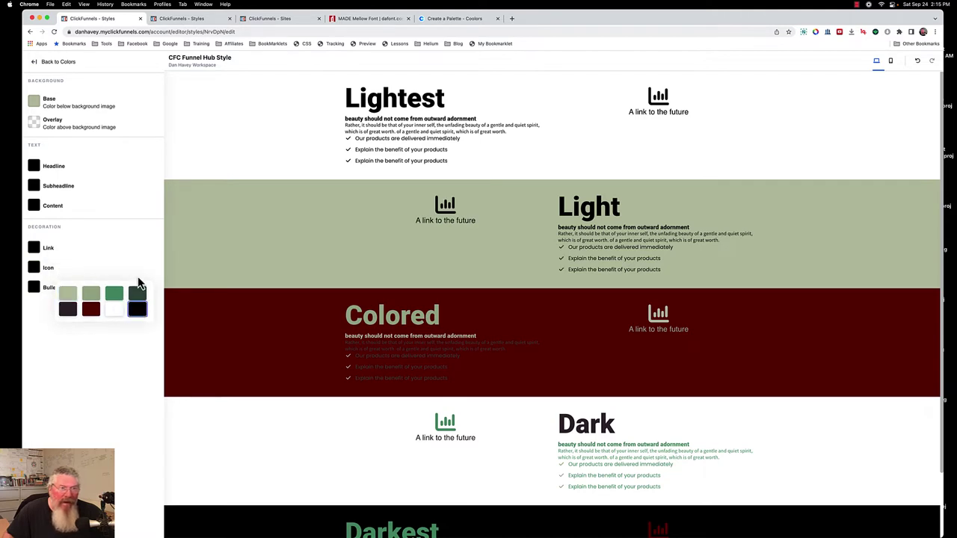
click(58, 63)
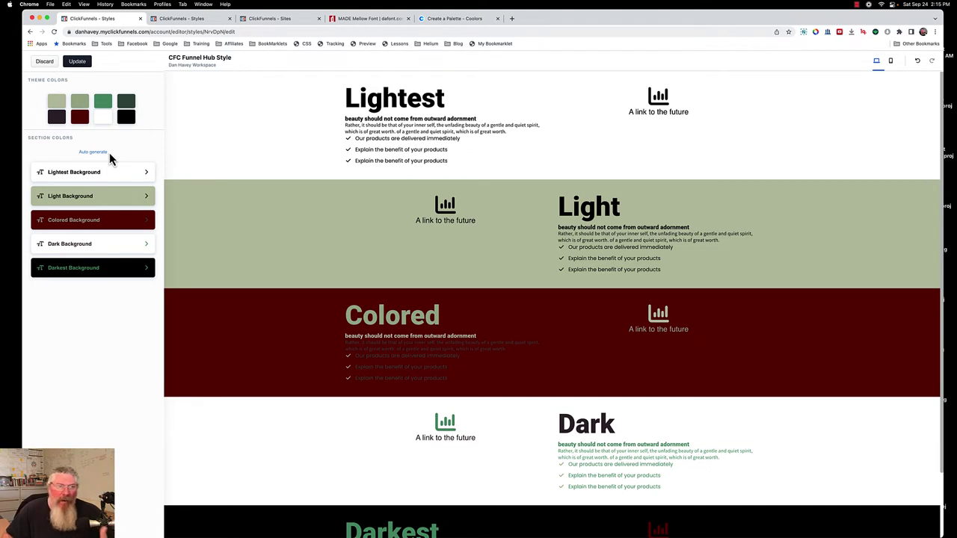
Set the Colored Background section's base color to the second theme color, Laurel Green.
click(92, 218)
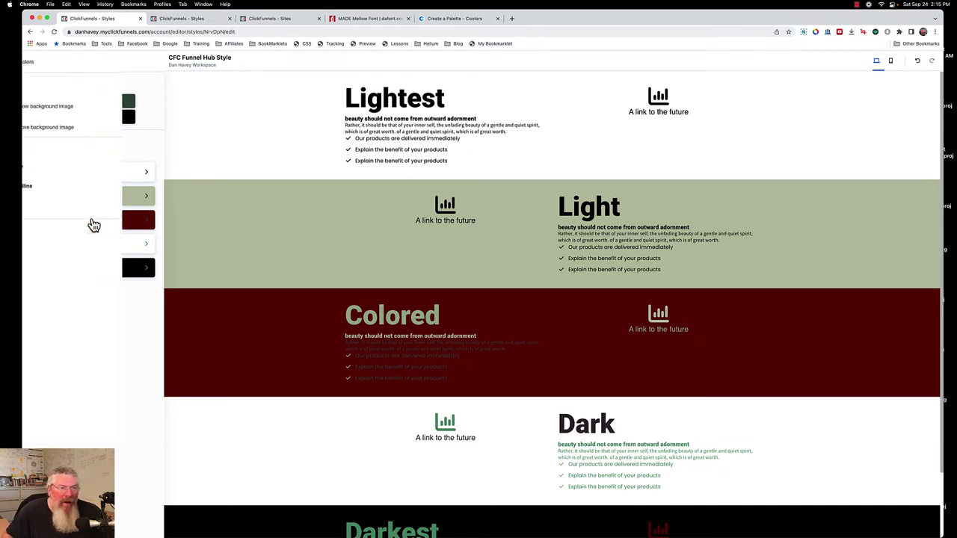
click(34, 101)
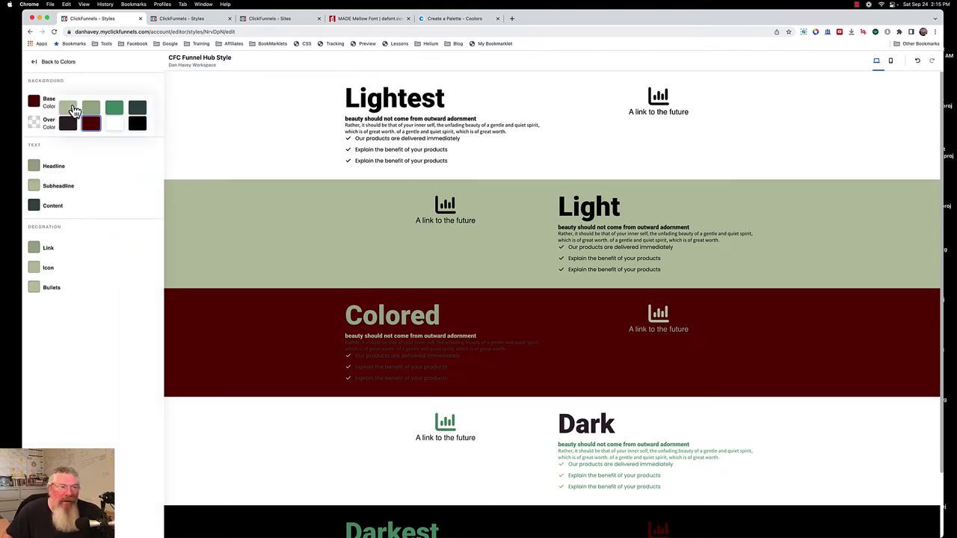
click(91, 110)
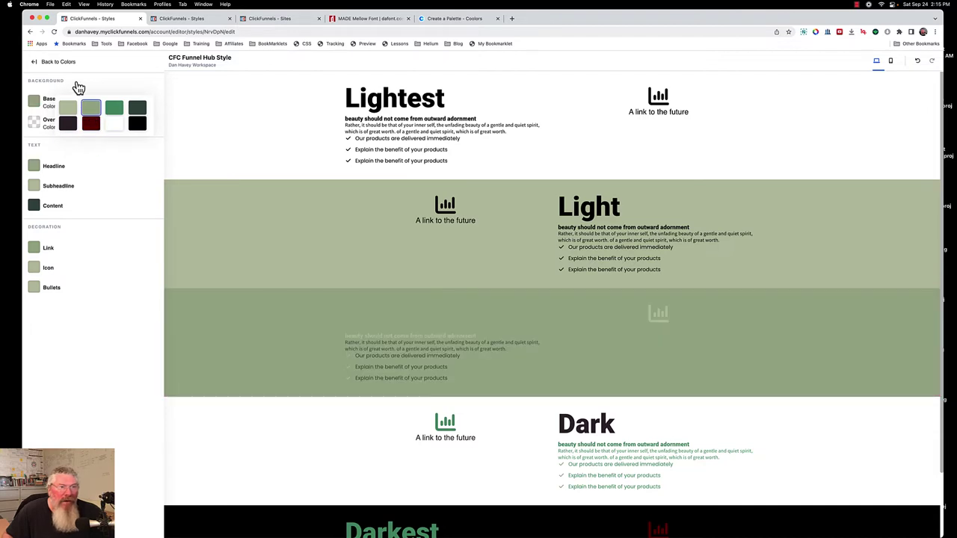
Set the Colored Background section's headline, subheadline and content text colors to black.
click(37, 171)
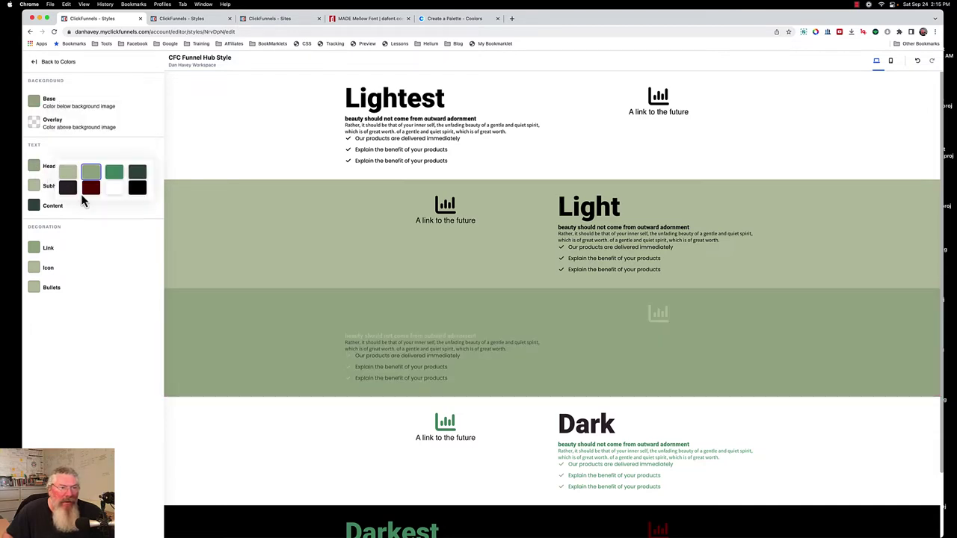
click(137, 187)
click(34, 193)
click(137, 208)
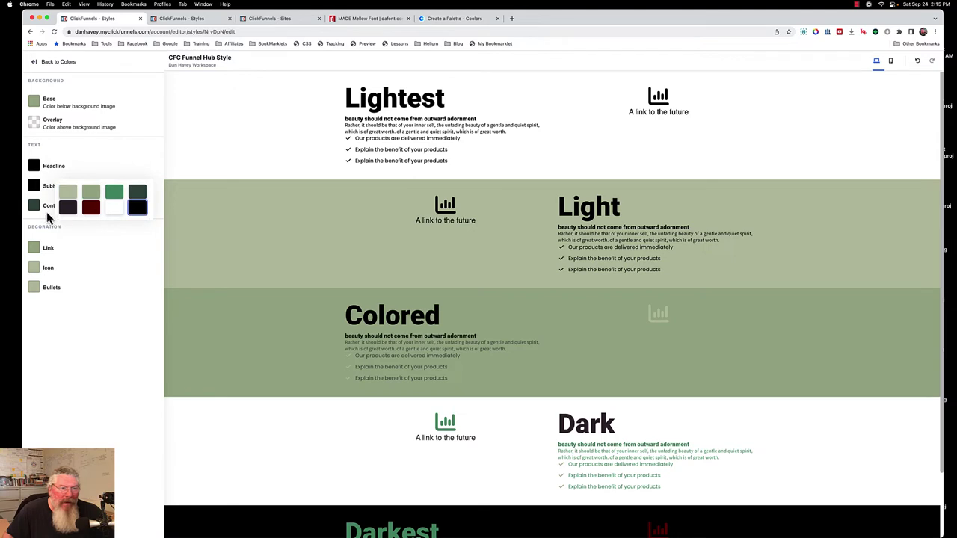
click(34, 206)
click(137, 229)
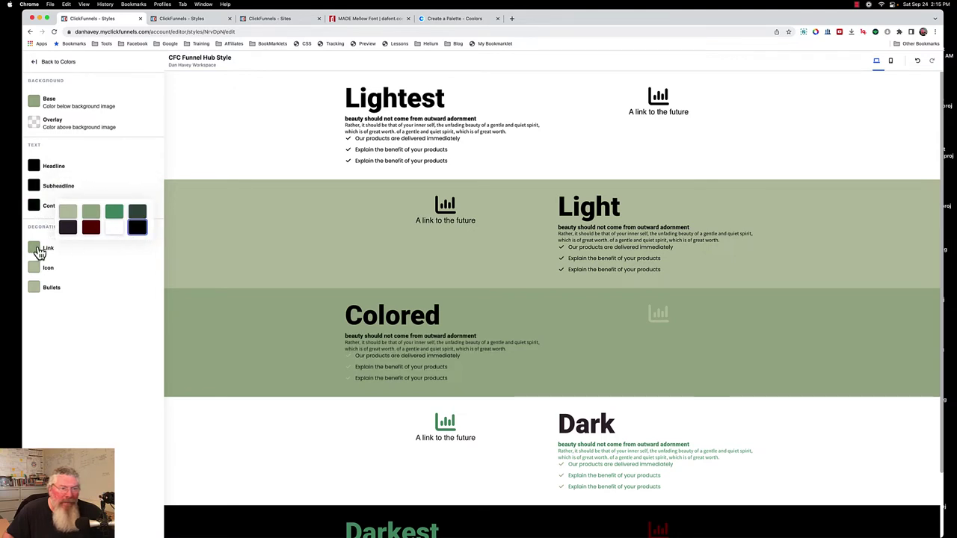
Set the Colored Background section's link, icon and bullets colors to black and return to the color overview.
click(33, 249)
click(136, 269)
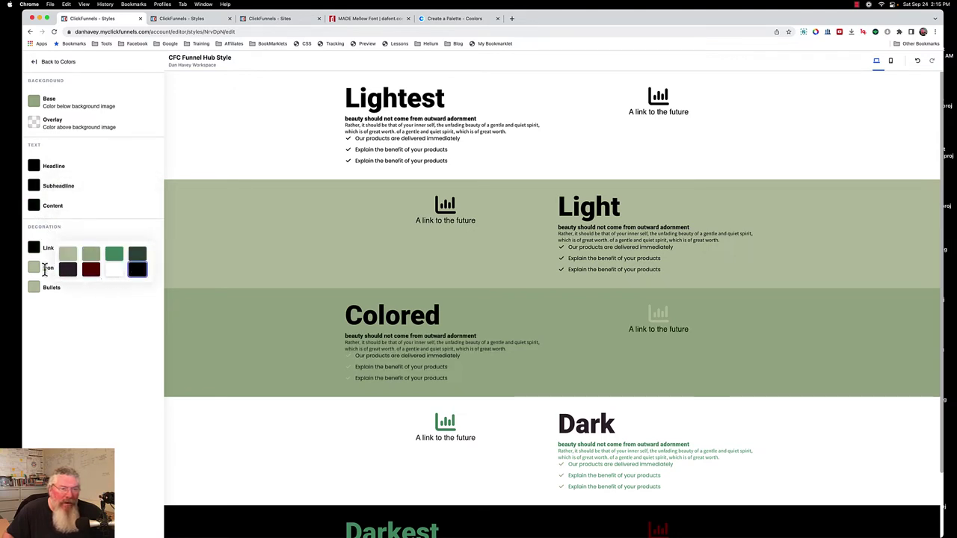
click(33, 267)
click(137, 294)
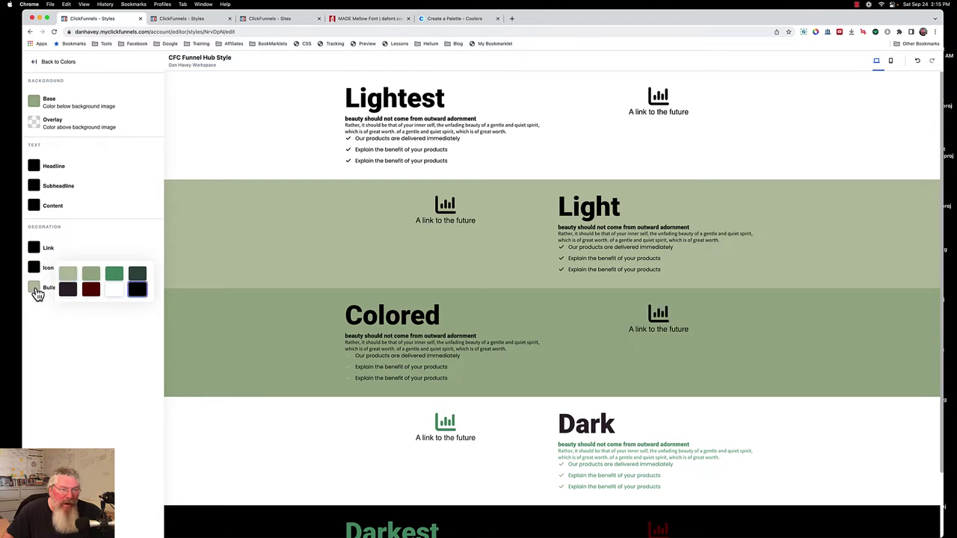
click(35, 288)
click(137, 314)
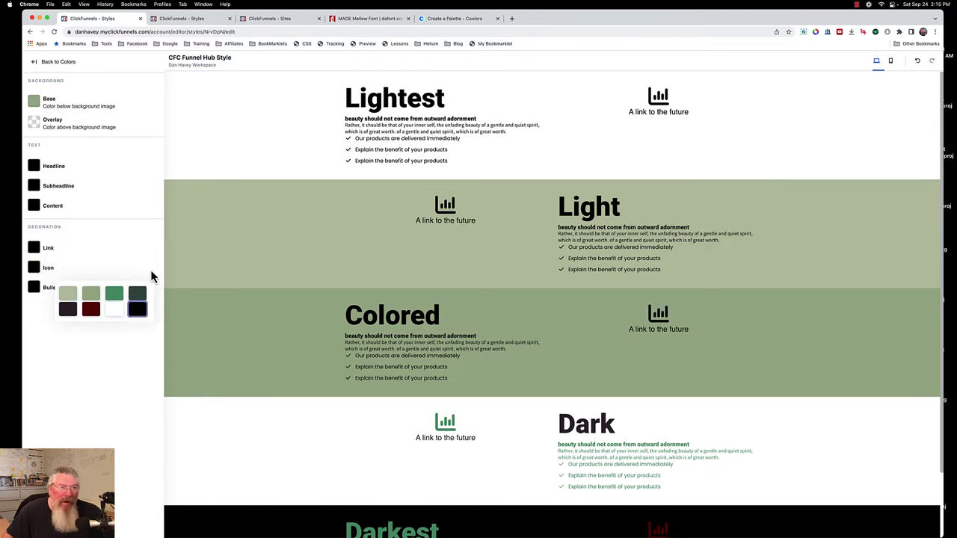
click(57, 63)
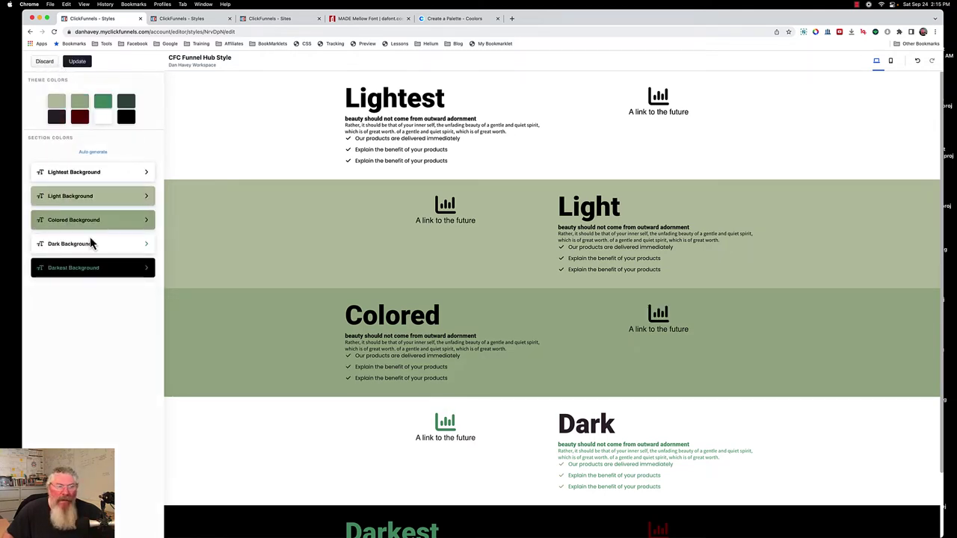
Set the Dark Background section's base color to the third theme color, Shiny Shamrock.
click(88, 247)
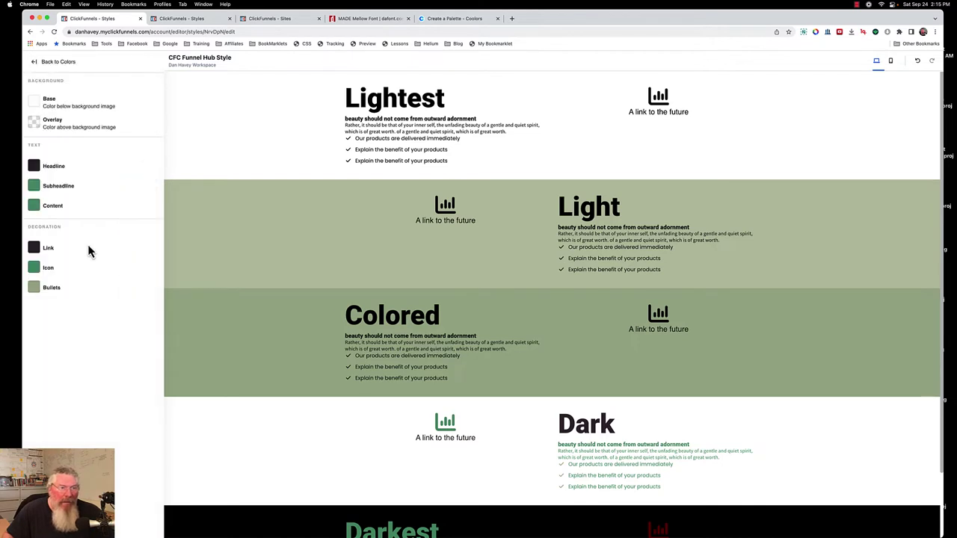
click(35, 104)
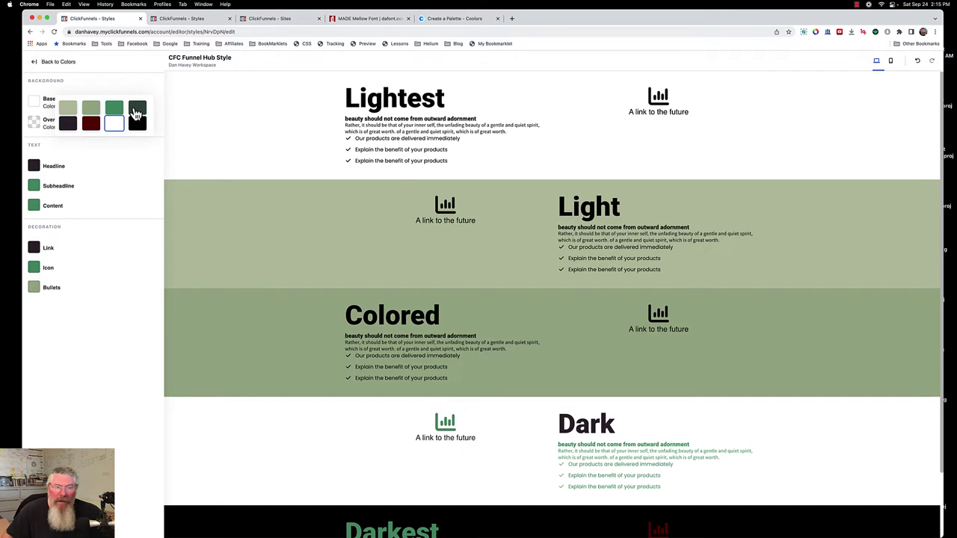
click(113, 109)
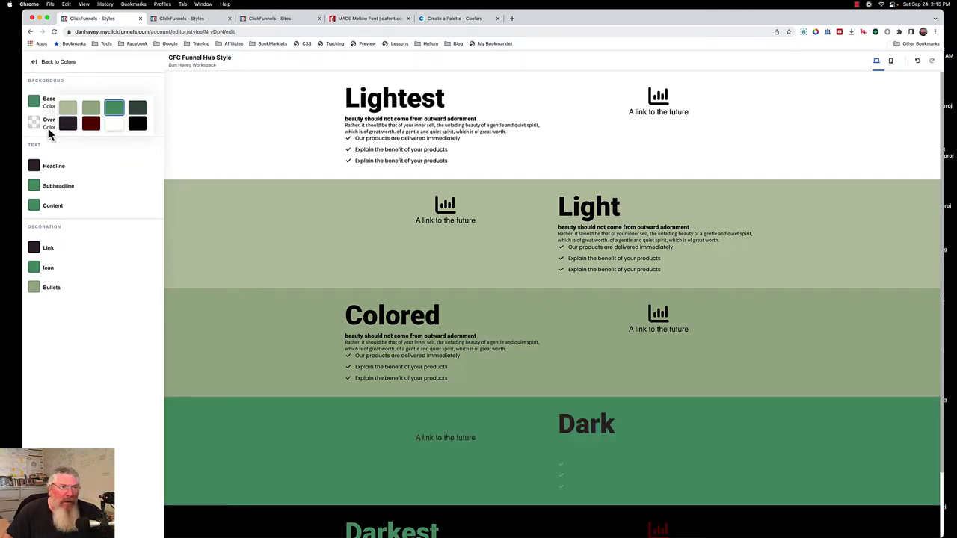
Set the Dark Background section's headline, subheadline and content text colors to black.
click(35, 168)
click(137, 187)
click(35, 186)
click(137, 207)
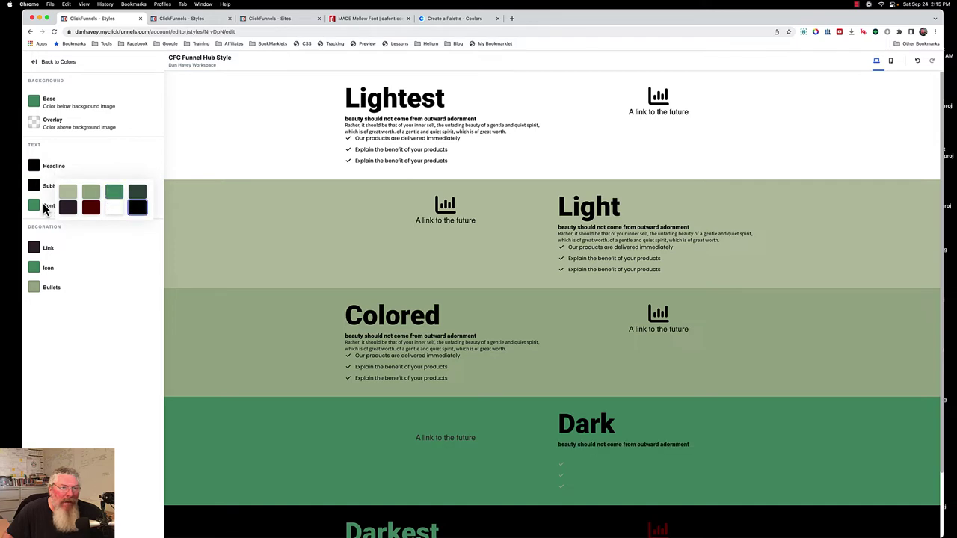
click(35, 206)
click(137, 228)
Set the Dark Background section's link, icon and bullets colors to black and return to the color overview.
click(34, 247)
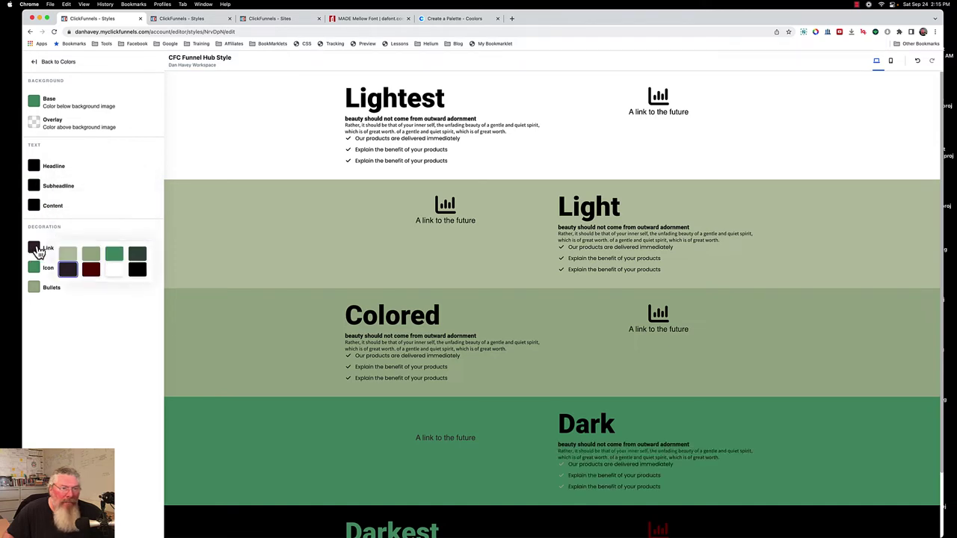
click(137, 269)
click(34, 267)
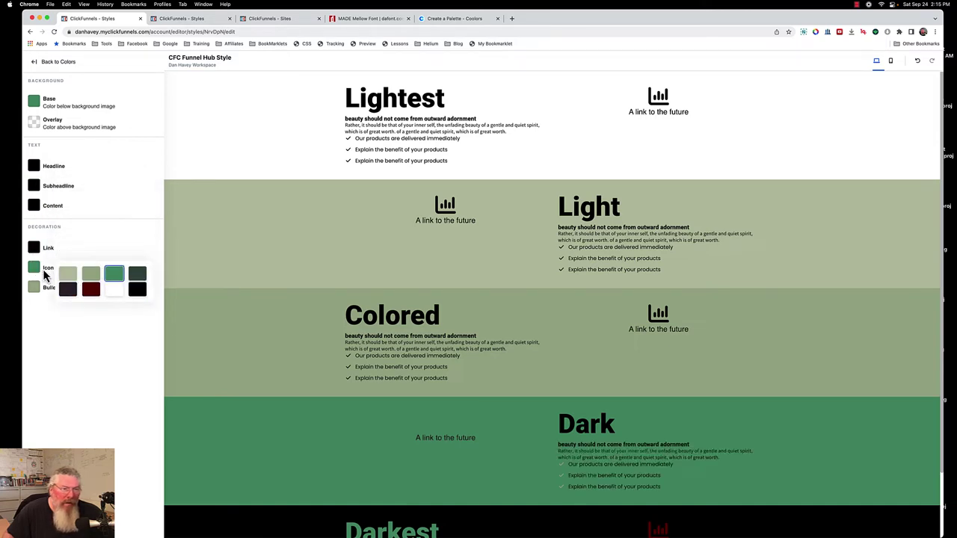
click(137, 289)
click(35, 288)
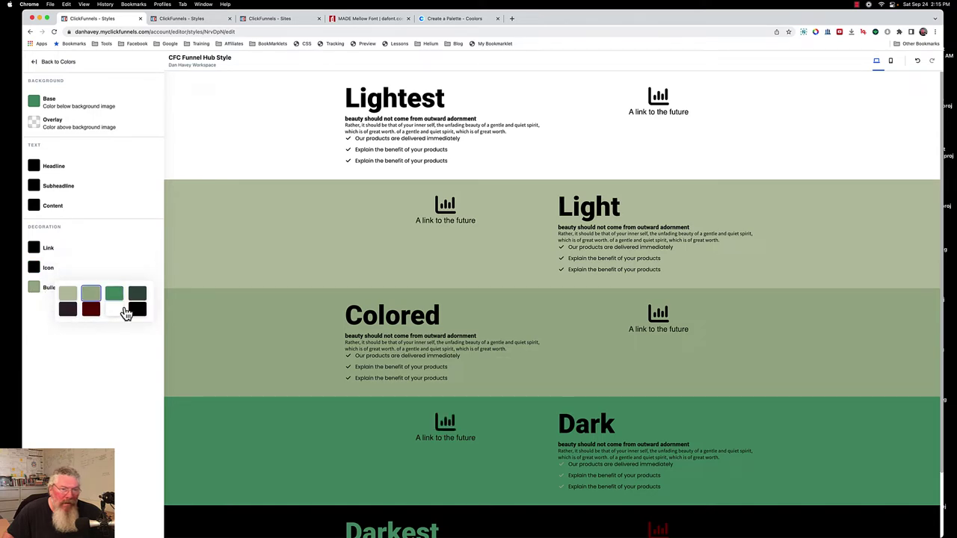
click(137, 309)
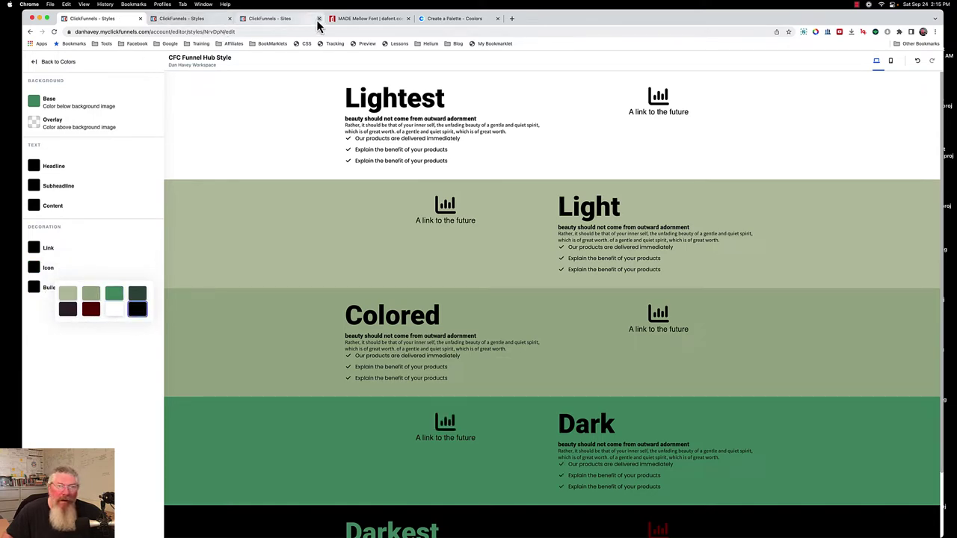
click(48, 63)
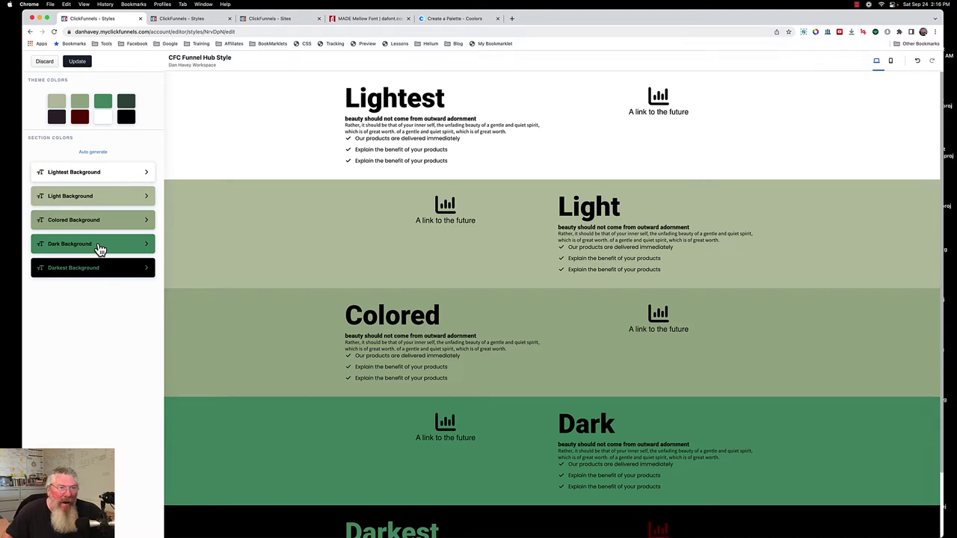
Change the Dark Background section's base color to the fourth theme color, Feldgrau.
click(98, 245)
click(36, 105)
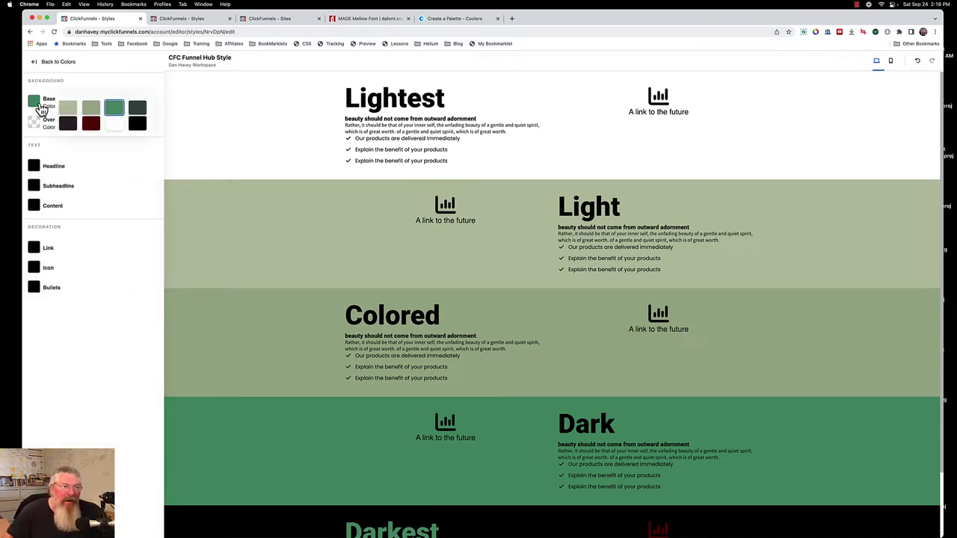
click(136, 108)
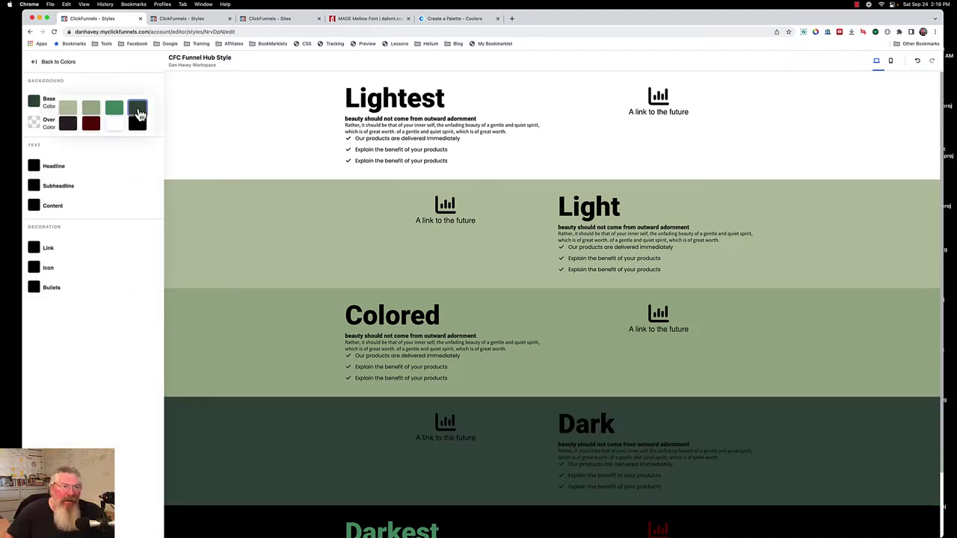
Return to the color overview and set the Darkest Background section's base color to the fifth theme color, dark purple.
click(56, 63)
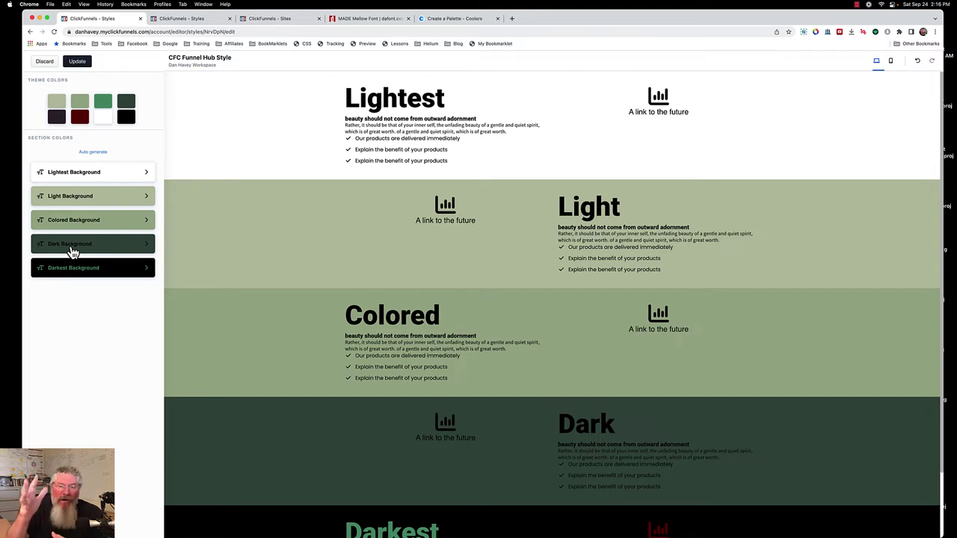
click(103, 118)
click(102, 142)
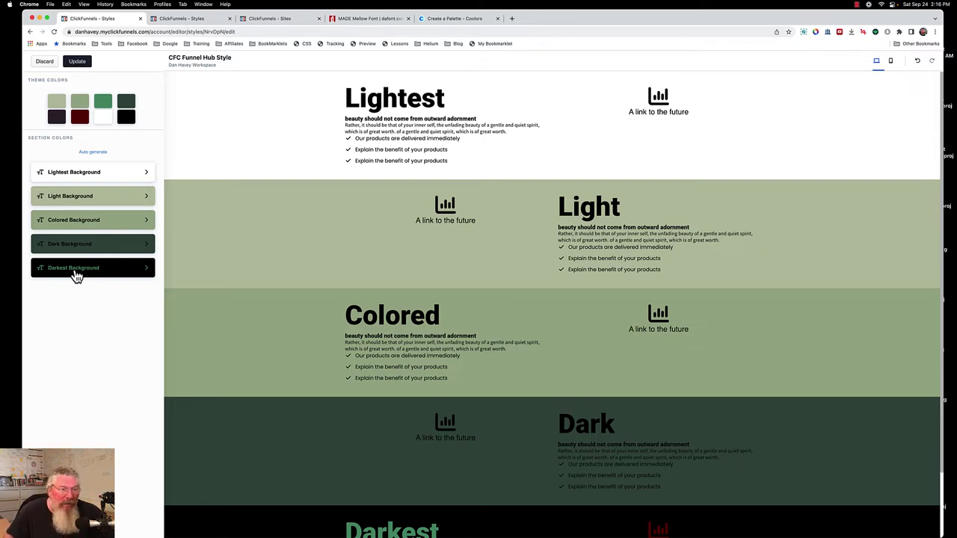
click(76, 274)
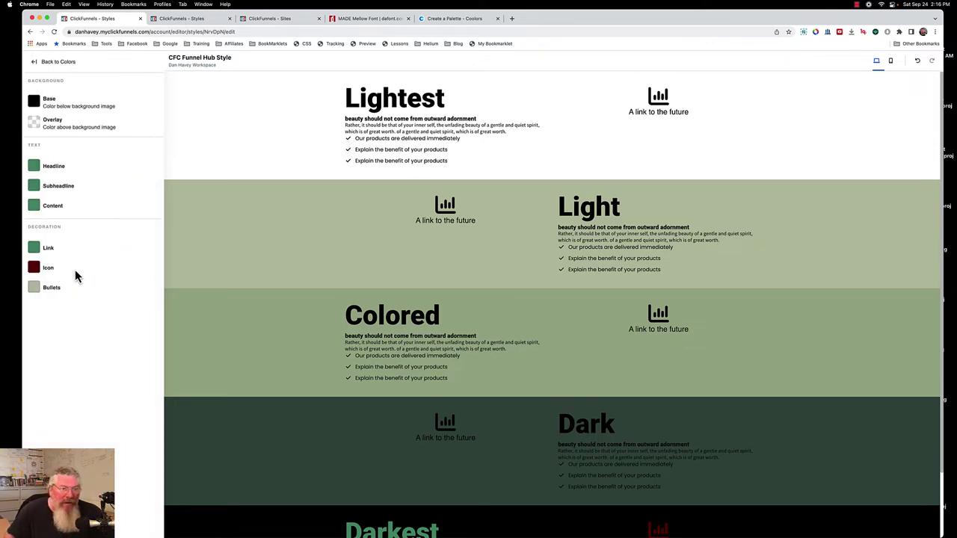
click(36, 104)
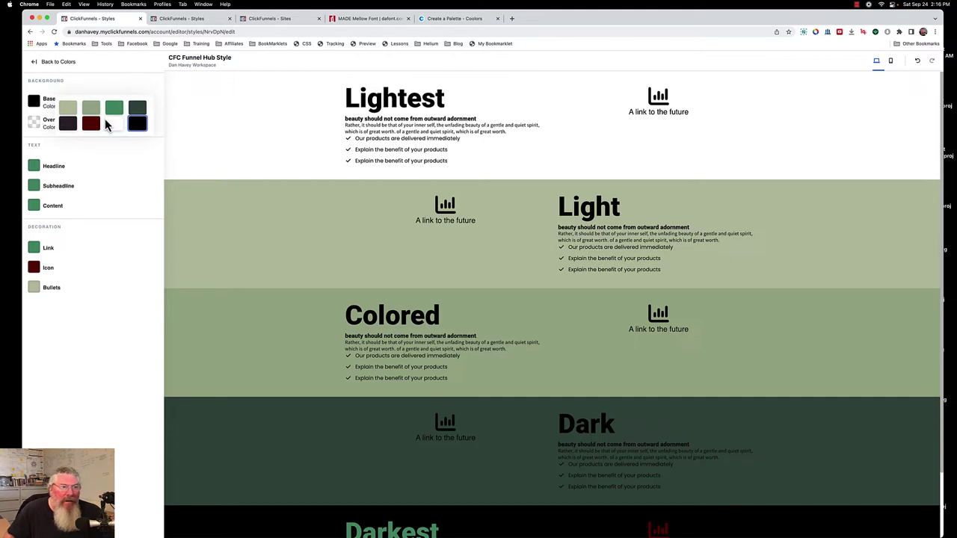
click(71, 126)
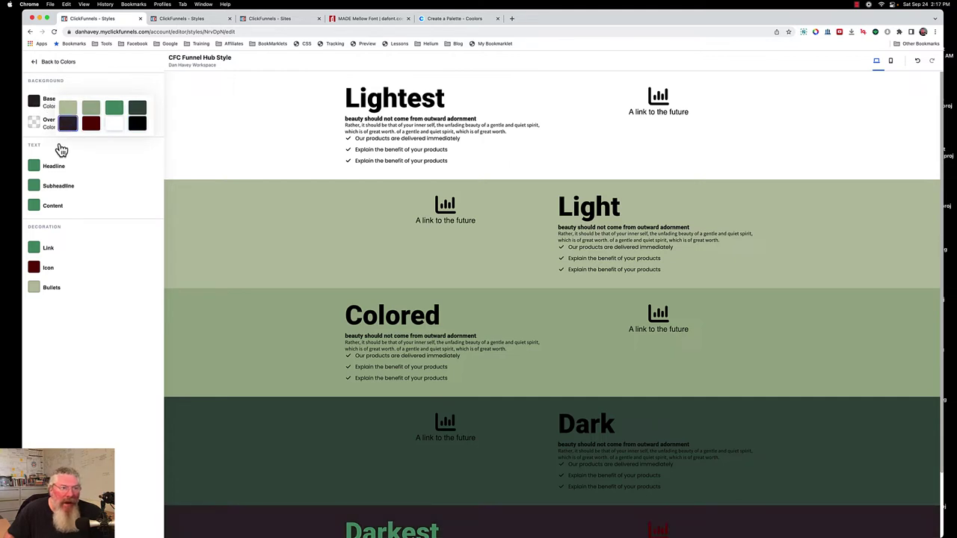
Set the Darkest Background section's headline, subheadline and content text colors to white.
click(34, 166)
click(112, 189)
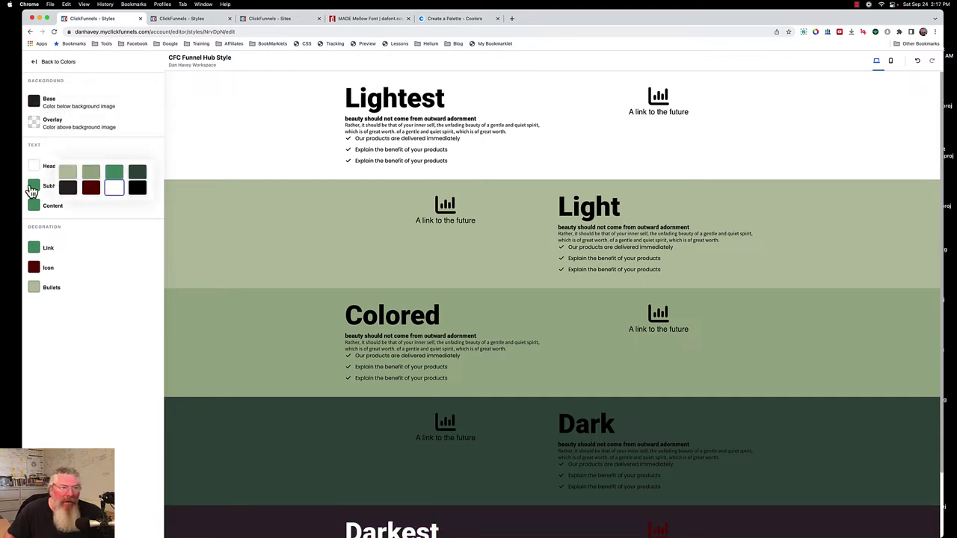
click(33, 186)
click(113, 207)
click(34, 205)
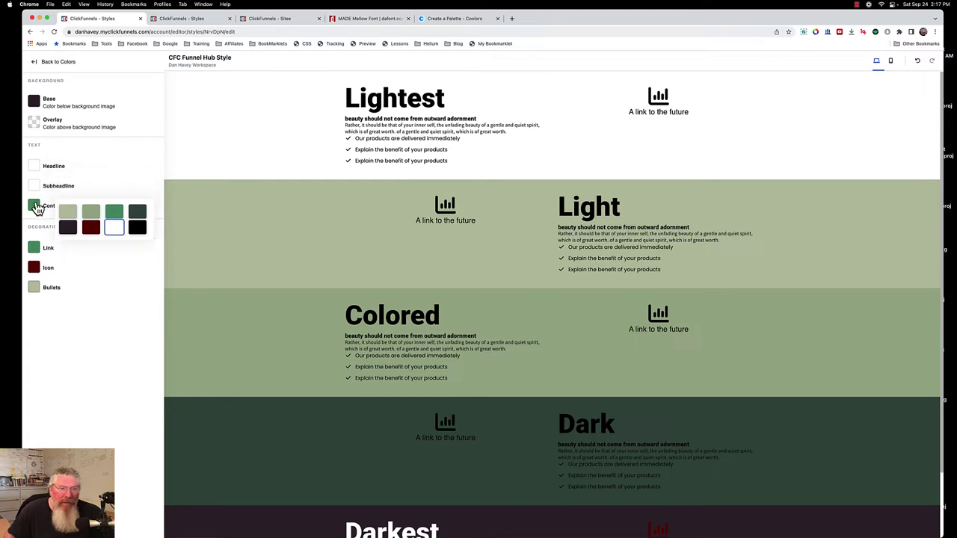
click(113, 228)
Set the Darkest Background section's link, icon and bullets colors to white and return to the color overview.
click(33, 248)
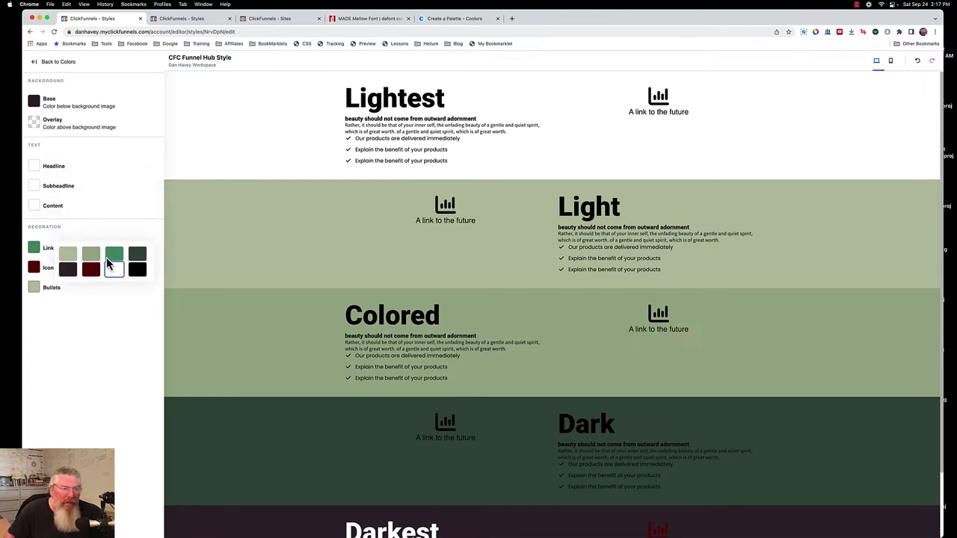
click(113, 269)
click(34, 266)
click(114, 291)
click(33, 287)
click(111, 310)
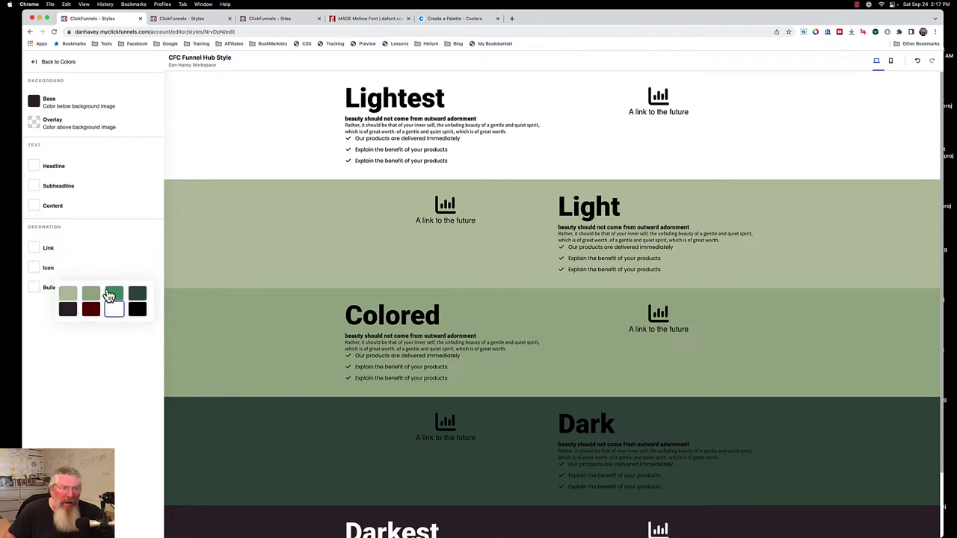
click(47, 65)
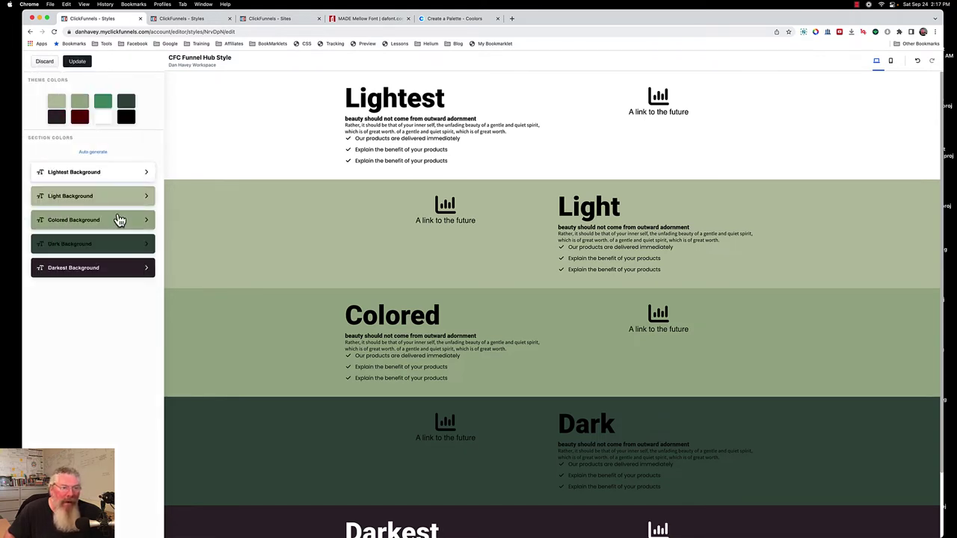
Change the Dark Background section's headline, subheadline and content text colors to white.
click(81, 245)
click(34, 166)
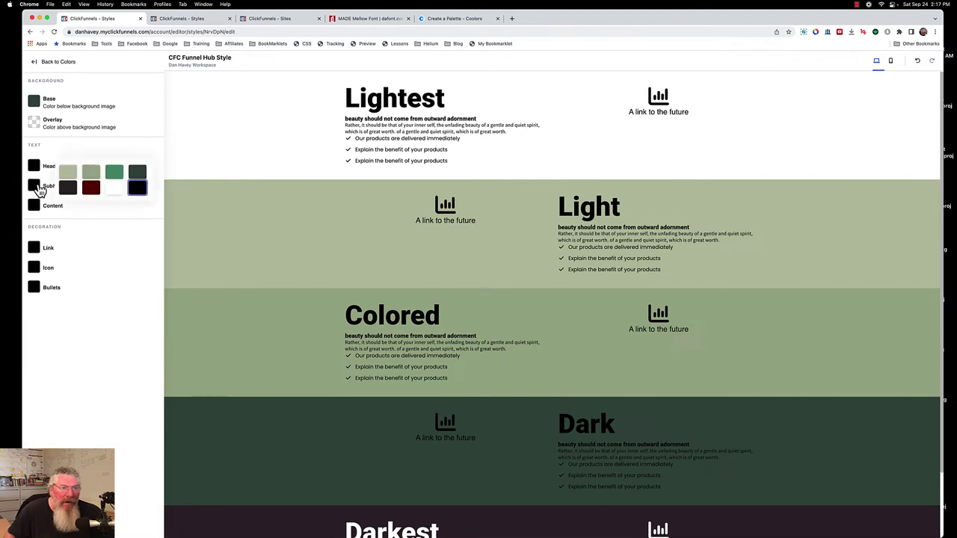
click(114, 188)
click(33, 186)
click(113, 207)
click(34, 206)
click(112, 230)
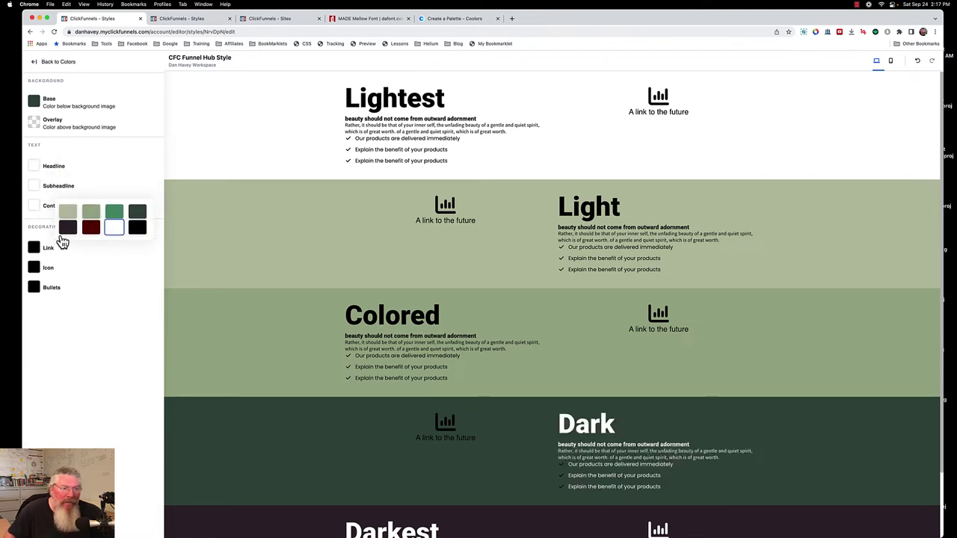
Change the Dark Background section's link, icon and bullets colors to white and review all sections in the preview.
click(34, 247)
click(115, 274)
click(34, 268)
click(112, 292)
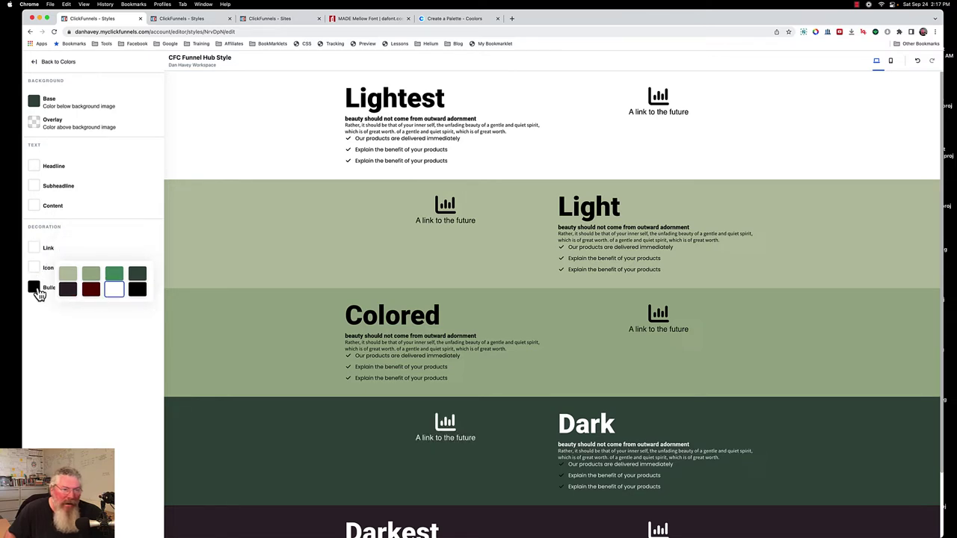
click(33, 287)
click(117, 312)
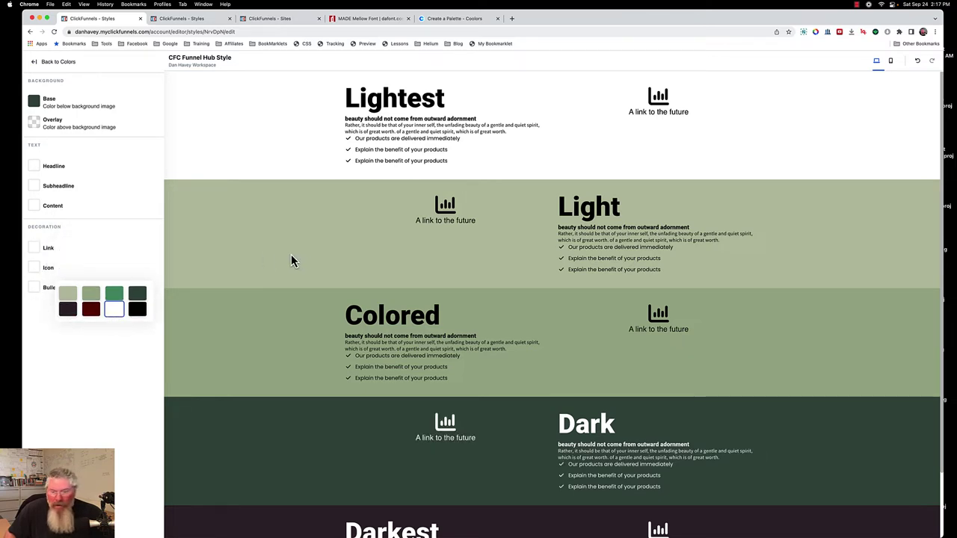
scroll(296, 254, down, 2)
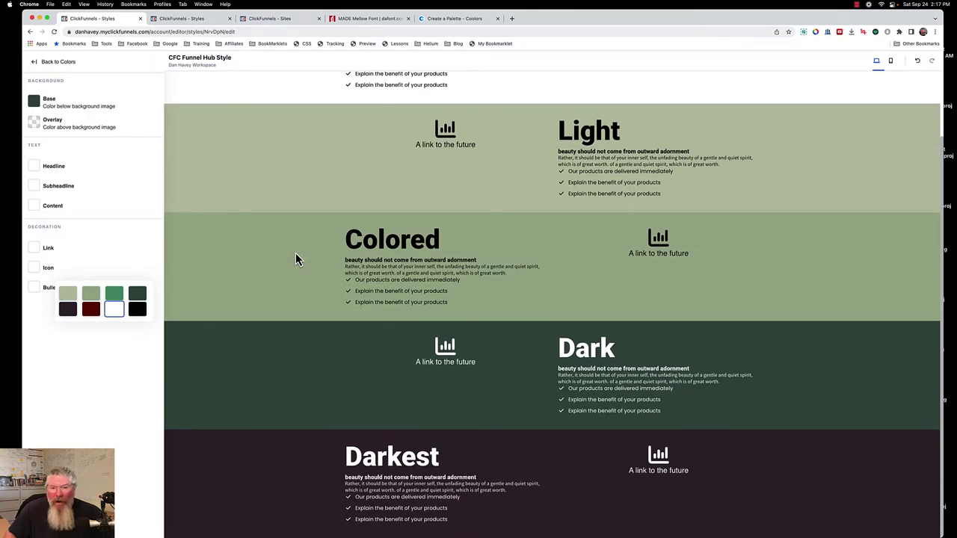
scroll(295, 254, up, 2)
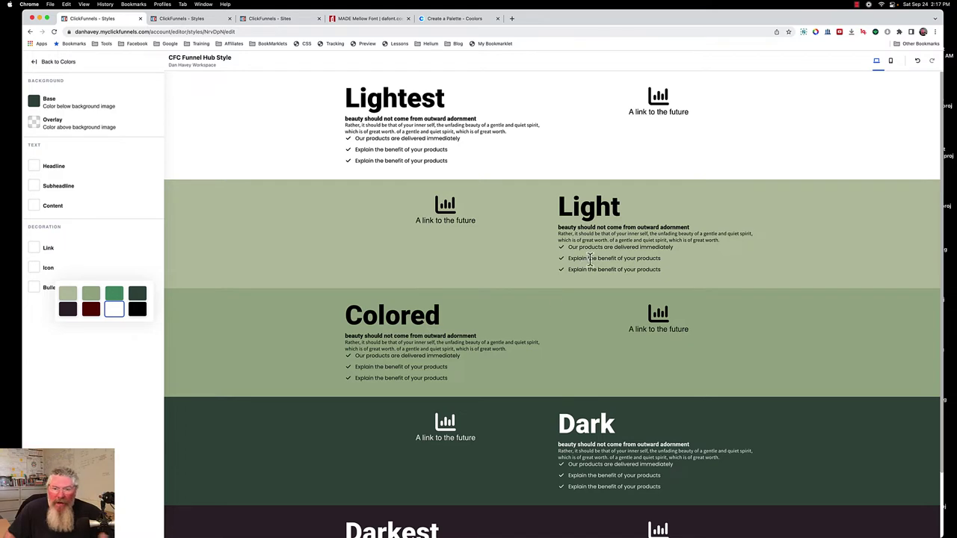
Save the section color changes to the style and return to the style guide's main settings.
click(42, 65)
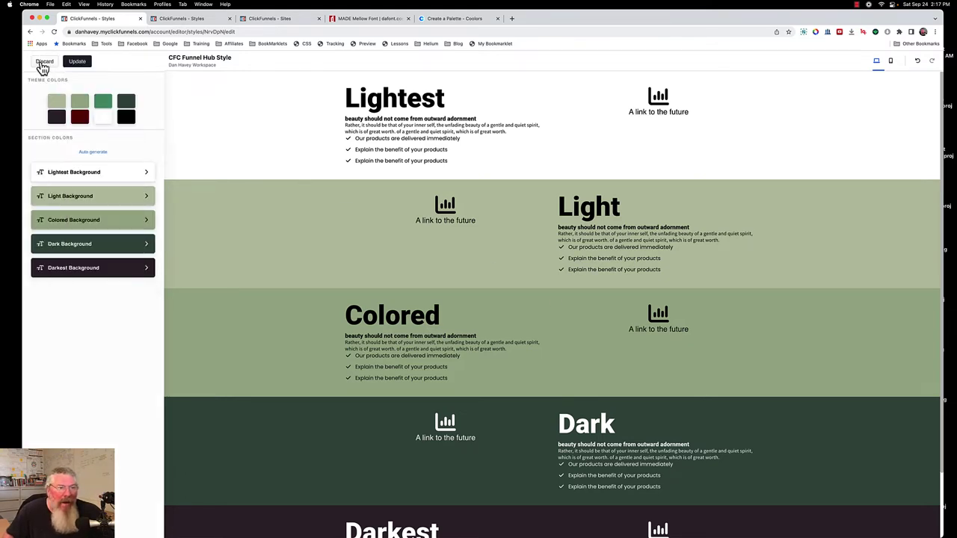
click(75, 65)
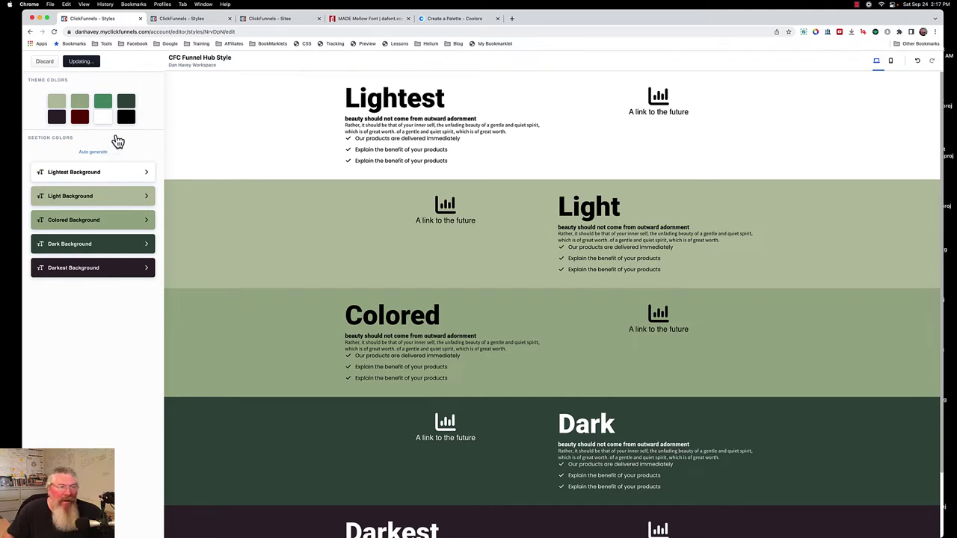
click(54, 65)
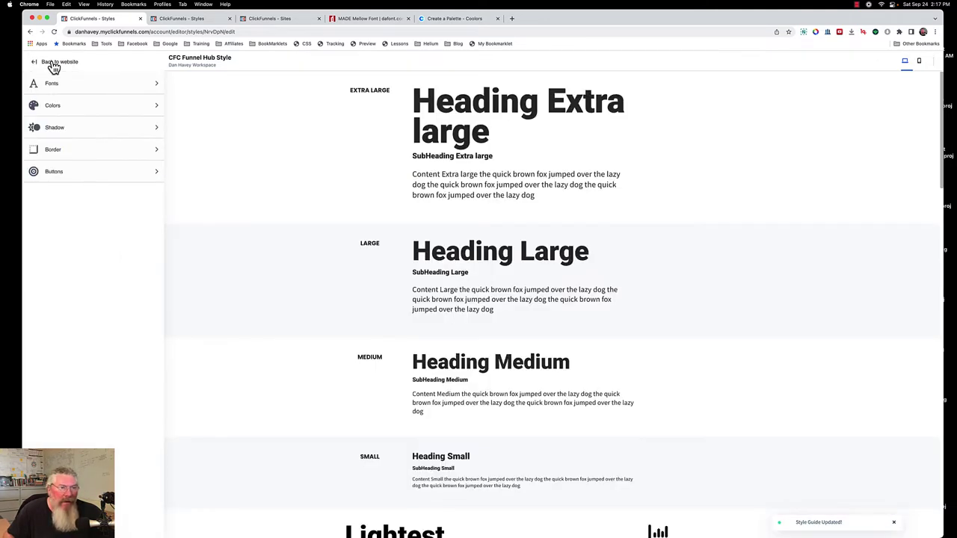
Open the shadow settings and look through shadow styles 2 and 3, ending on style 1.
click(56, 132)
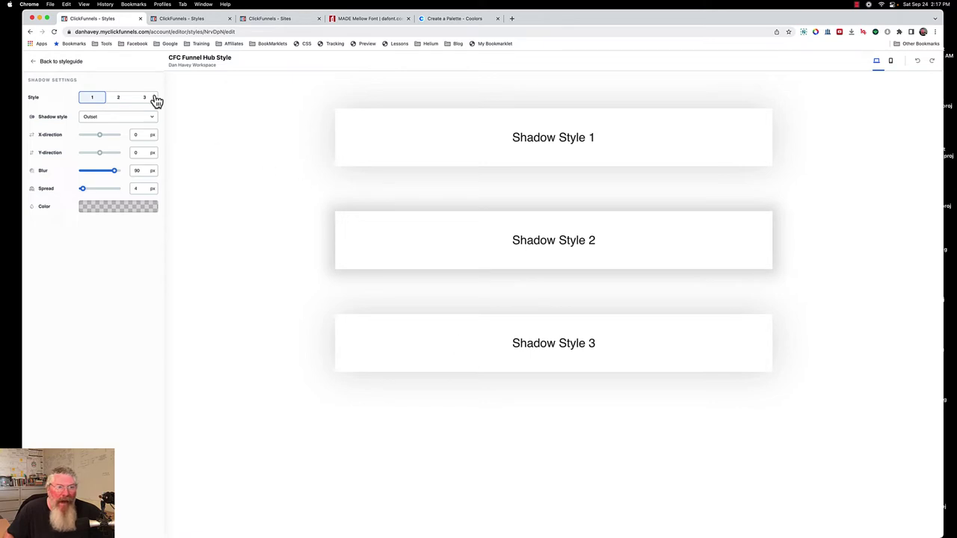
click(118, 100)
click(146, 101)
click(115, 100)
click(94, 103)
Switch shadow style 1 to Inset to preview it and return it to Outset.
click(96, 117)
click(97, 125)
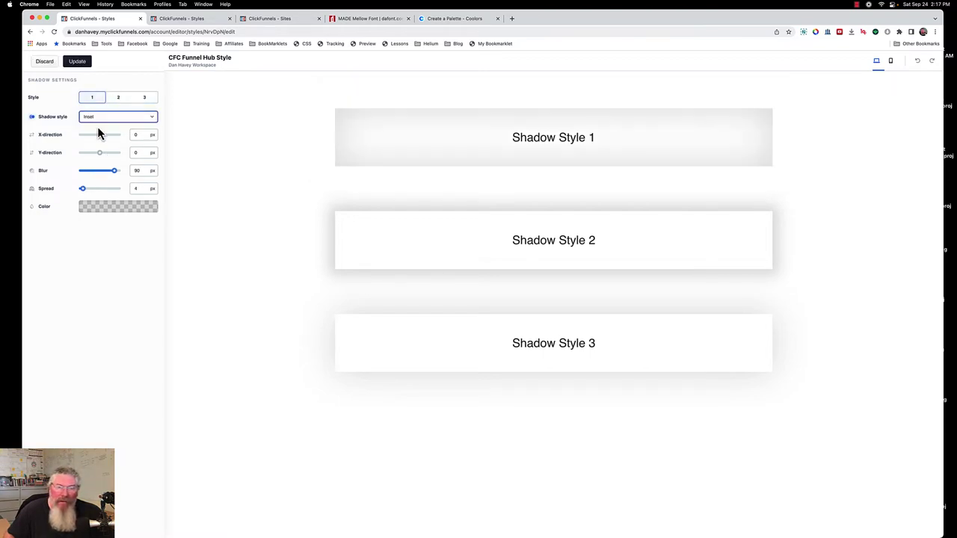
click(100, 118)
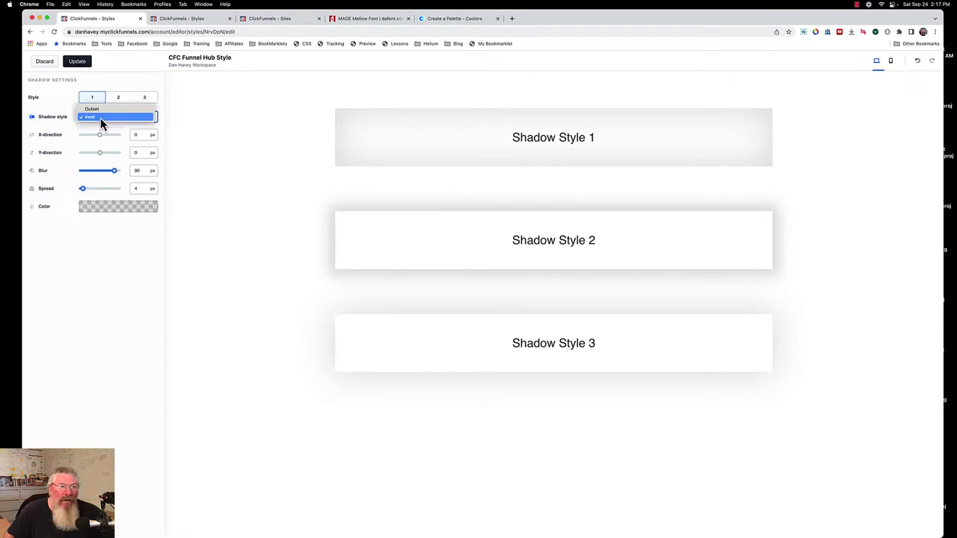
click(101, 110)
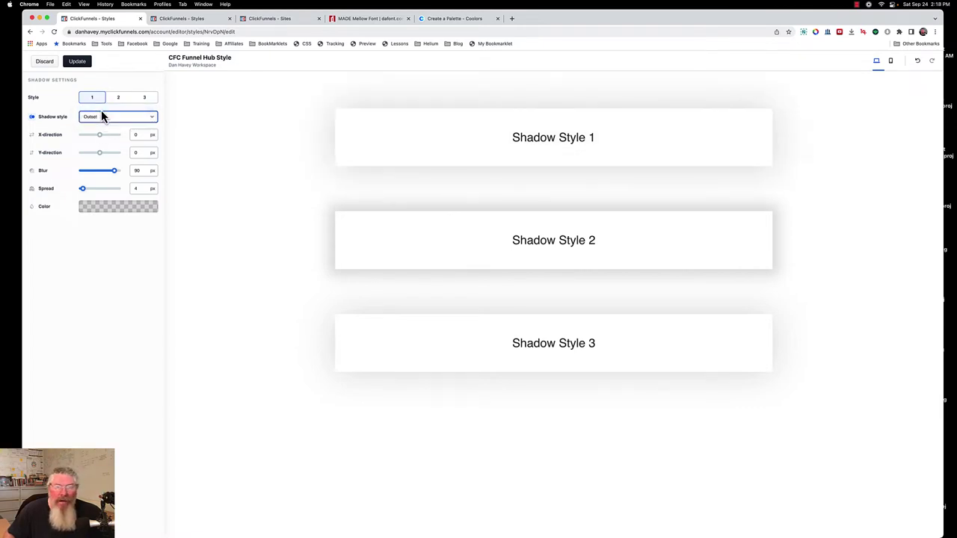
Set shadow style 1's X-direction to 5 px and raise its black color's alpha to 100%.
mouse_move(102, 142)
mouse_down()
mouse_move(73, 142)
mouse_move(126, 143)
mouse_move(99, 142)
mouse_up()
click(113, 210)
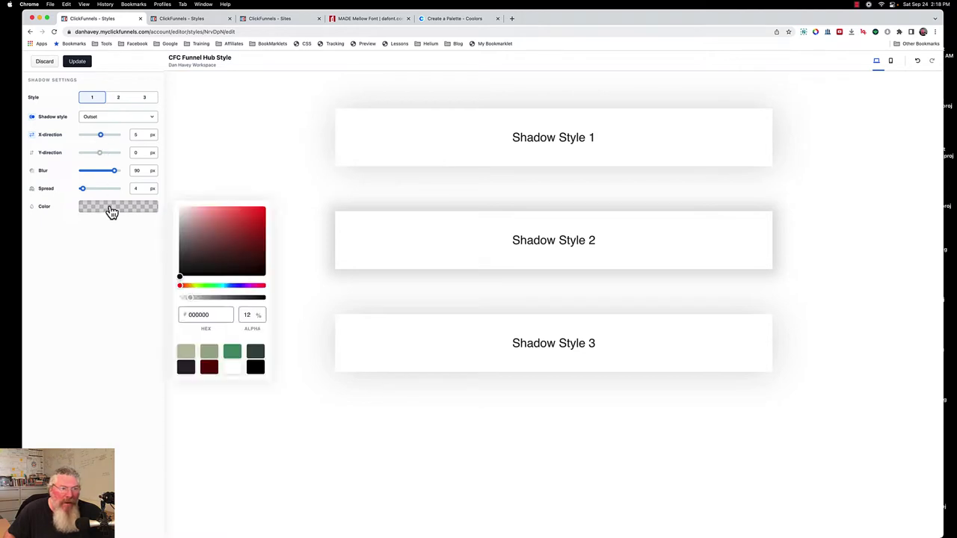
drag(190, 297, 269, 311)
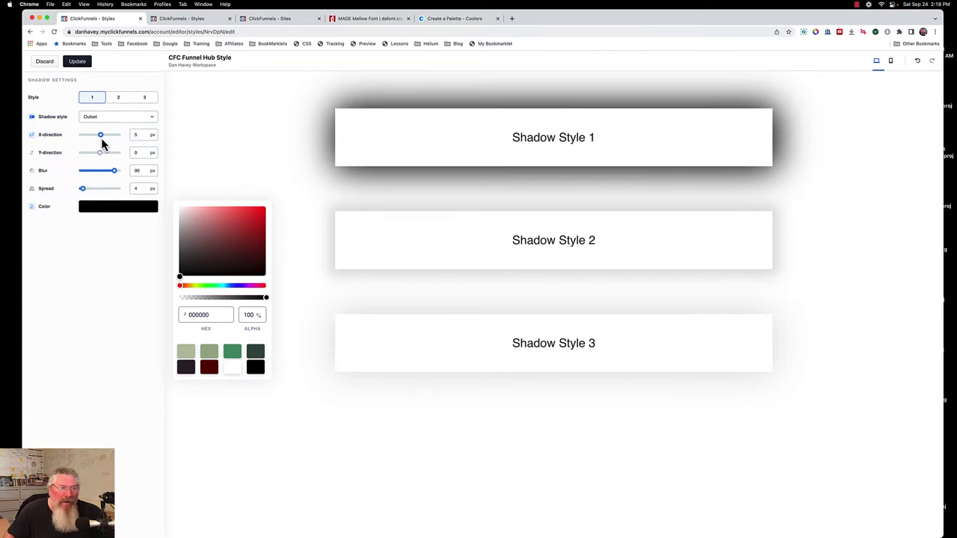
Test shadow style 1's X-direction at 100 and -100 px and Y-direction at 100 px, resetting both to 0 px.
drag(101, 140, 123, 140)
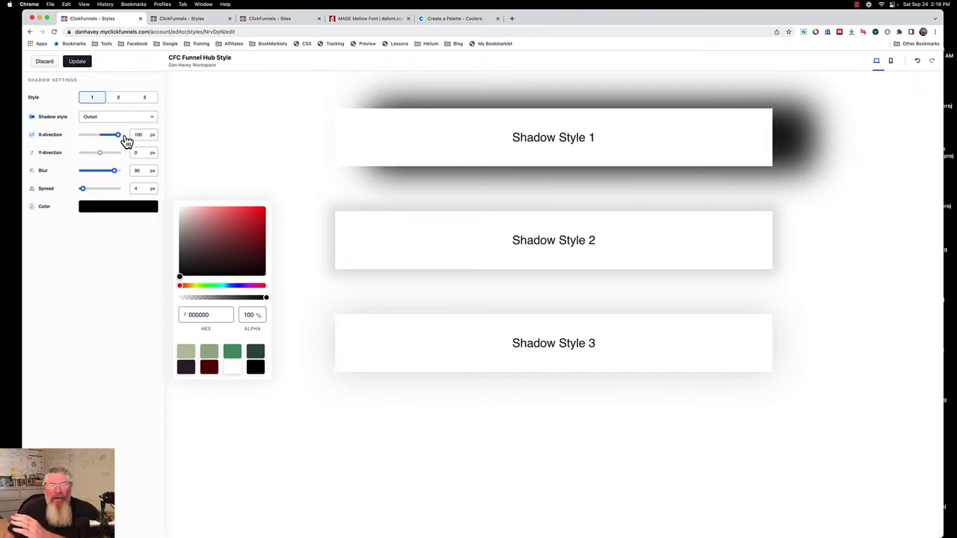
drag(126, 140, 66, 142)
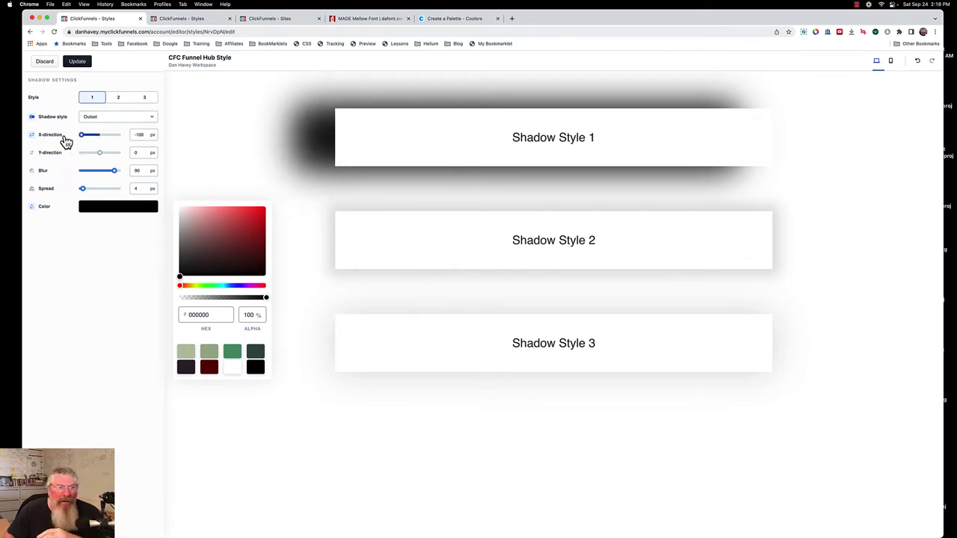
drag(66, 141, 132, 157)
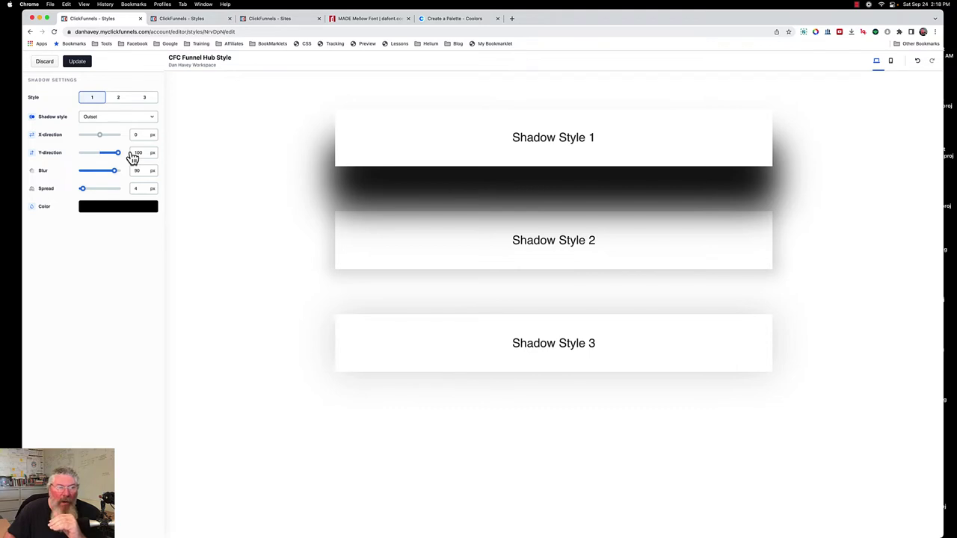
drag(132, 157, 102, 156)
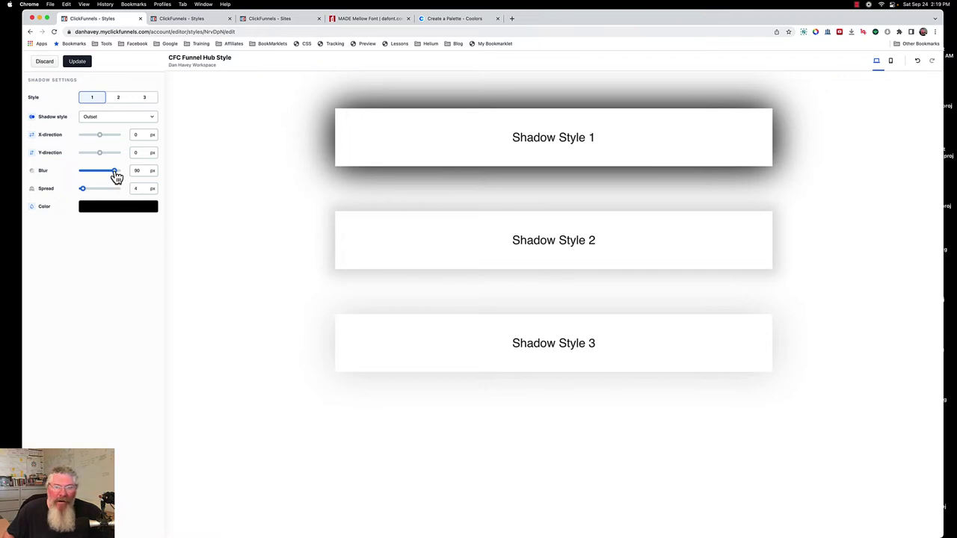
Test shadow style 1 with a blur of 0 px and restore the blur to 90 px with a 4 px spread.
drag(115, 174, 83, 175)
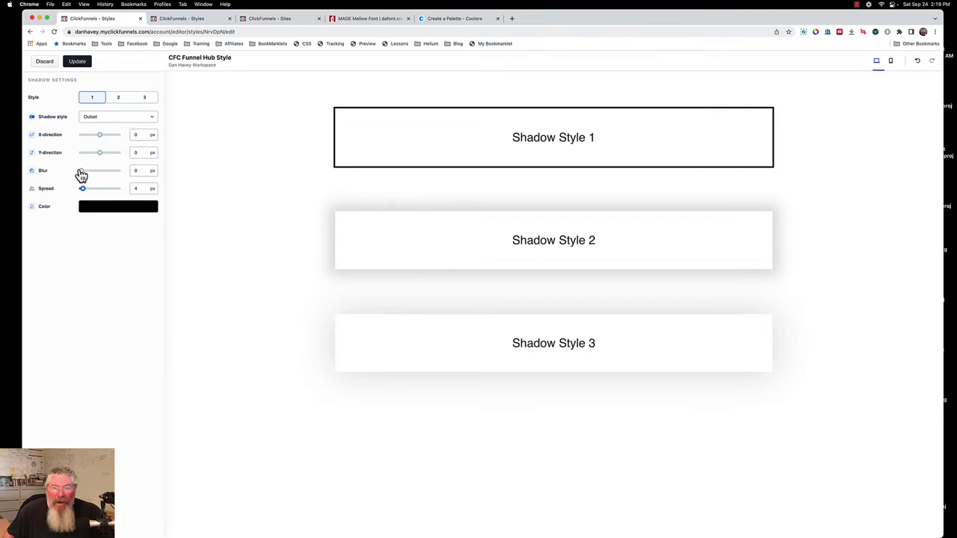
mouse_move(83, 189)
mouse_down()
mouse_move(107, 192)
mouse_move(88, 195)
mouse_up()
drag(86, 194, 115, 180)
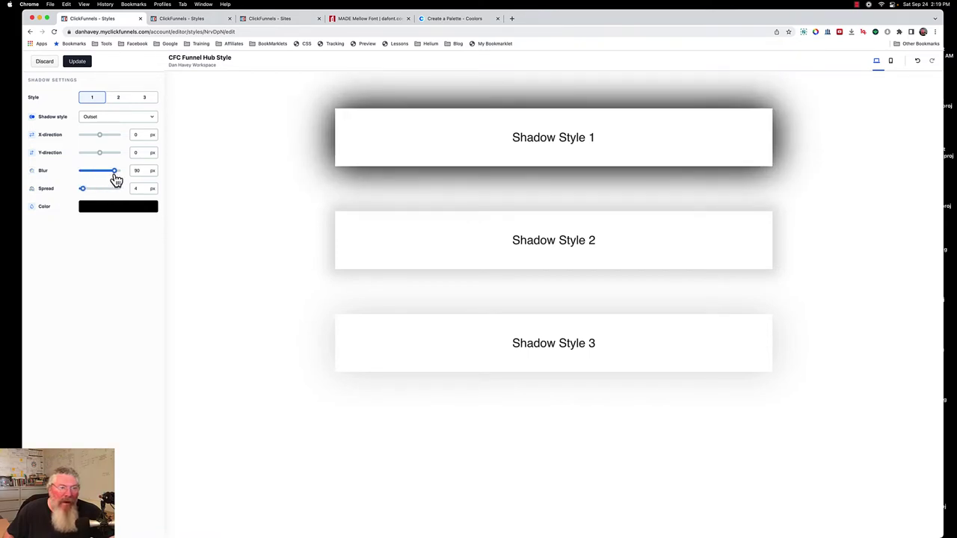
Lower the alpha of shadow style 1's black color to make the shadow faint again.
click(122, 208)
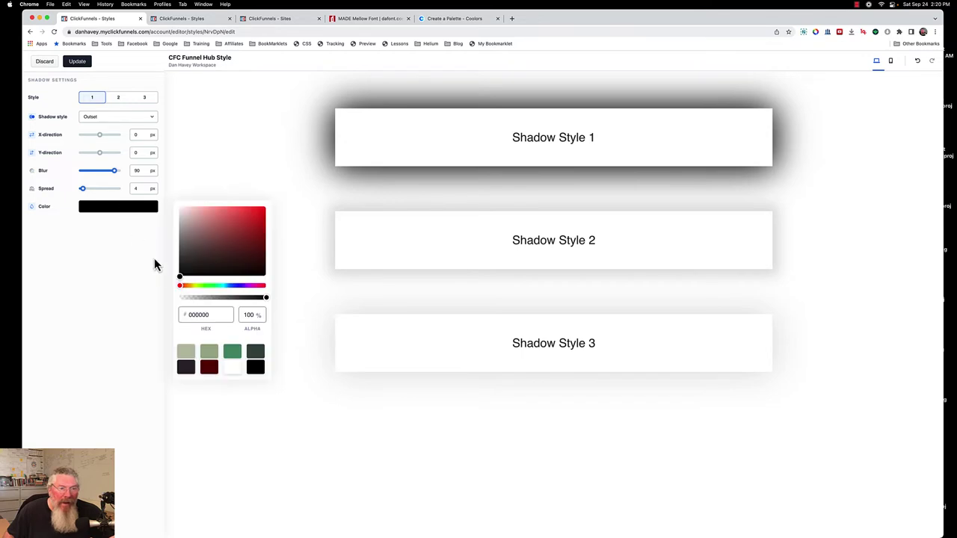
double_click(239, 315)
text(1)
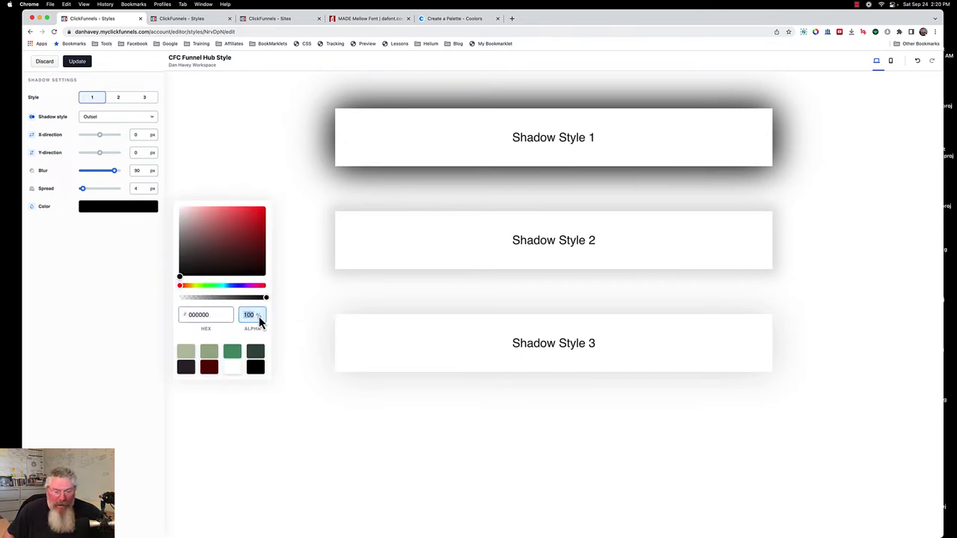
text(0)
click(108, 250)
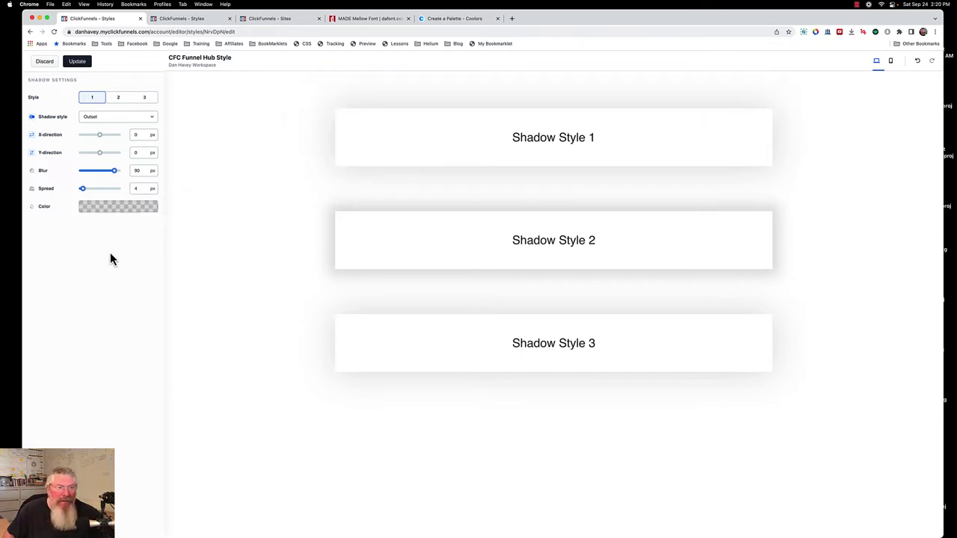
Compare the settings of the three shadow styles, ending on style 3.
click(117, 98)
click(144, 101)
click(92, 100)
click(144, 100)
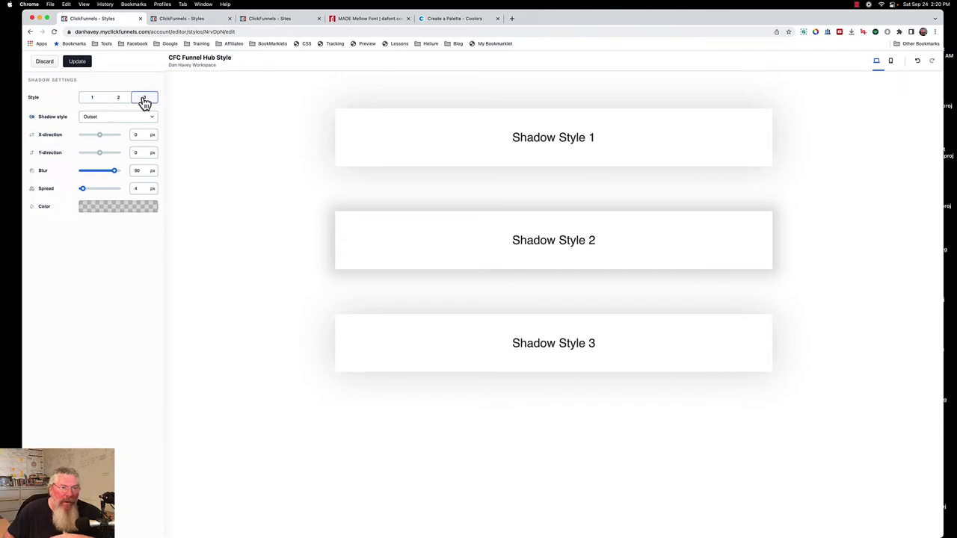
Check the color settings of shadow styles 3 and 1, save the shadow settings and return to the style guide overview.
click(135, 213)
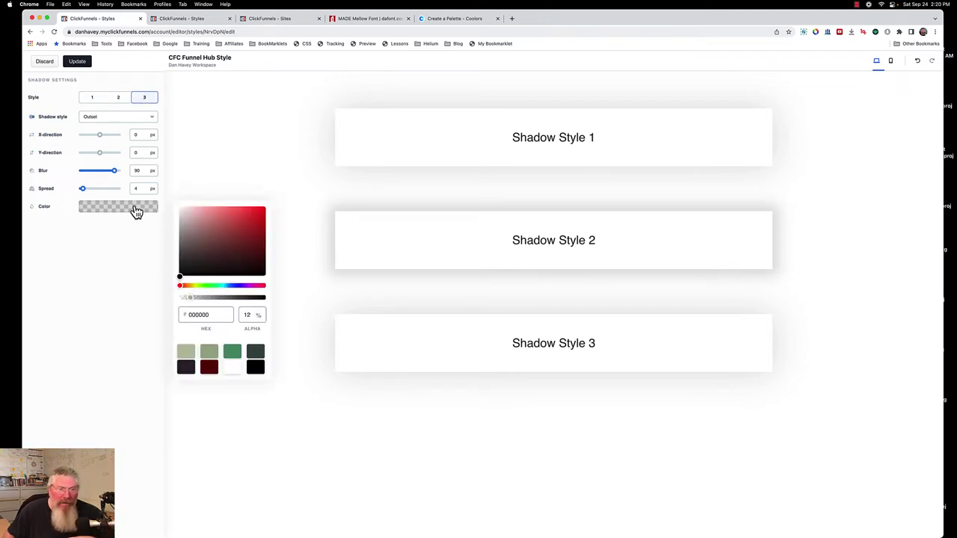
click(91, 101)
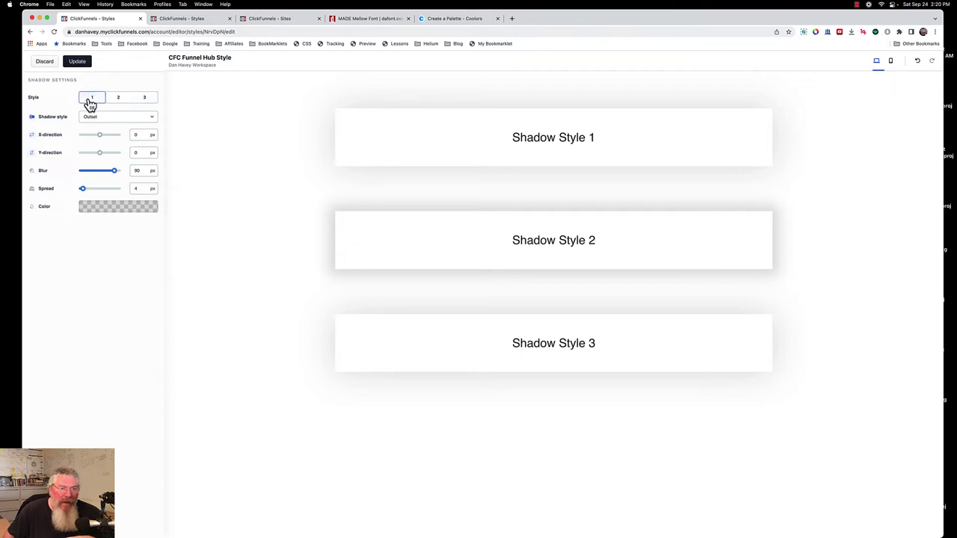
click(120, 209)
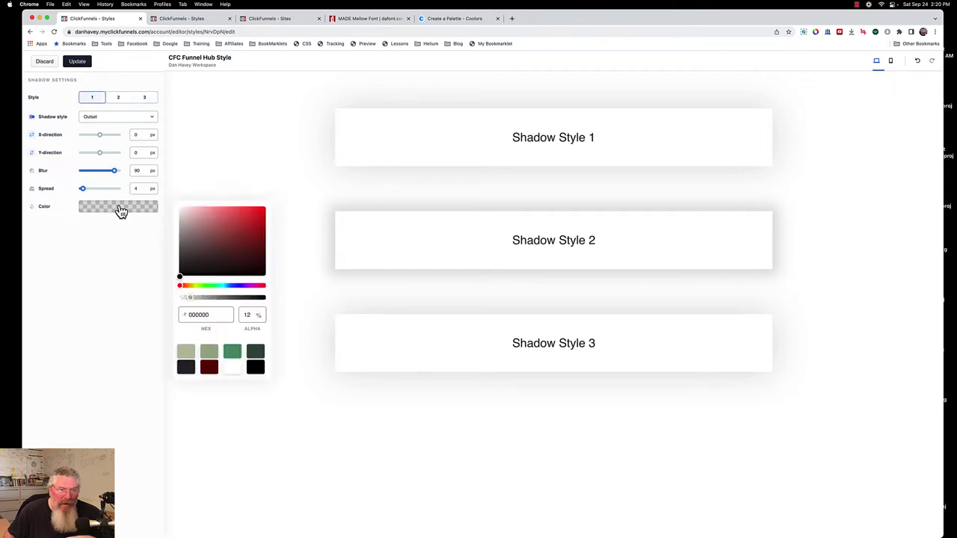
click(94, 299)
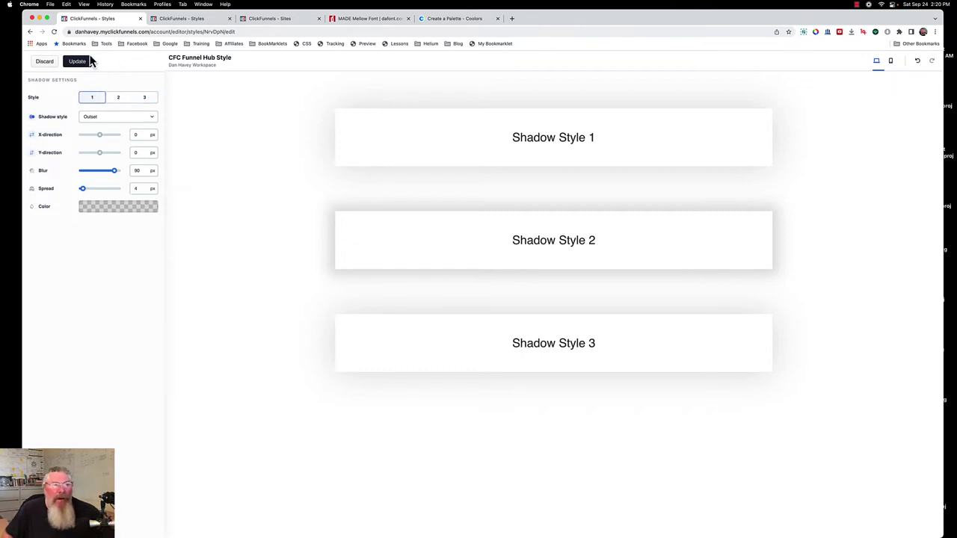
click(85, 63)
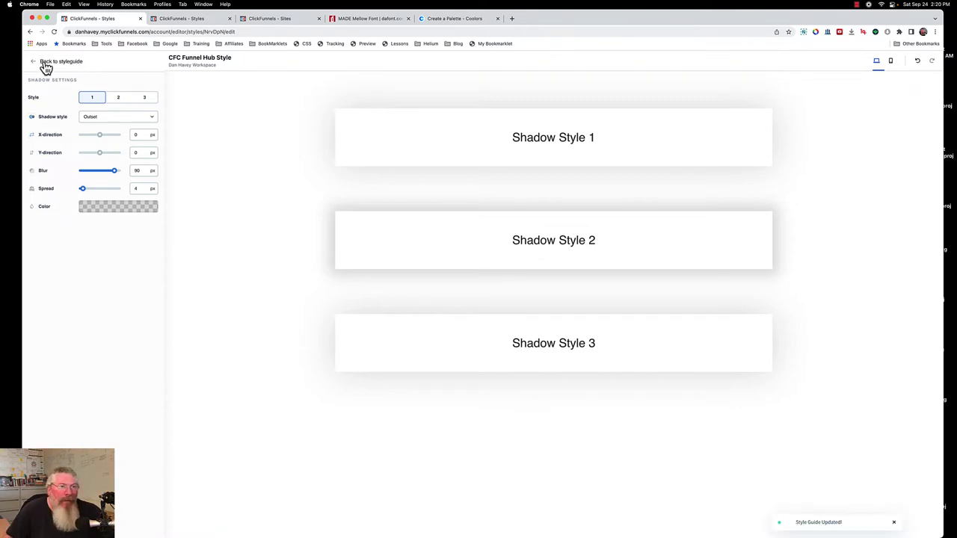
click(47, 66)
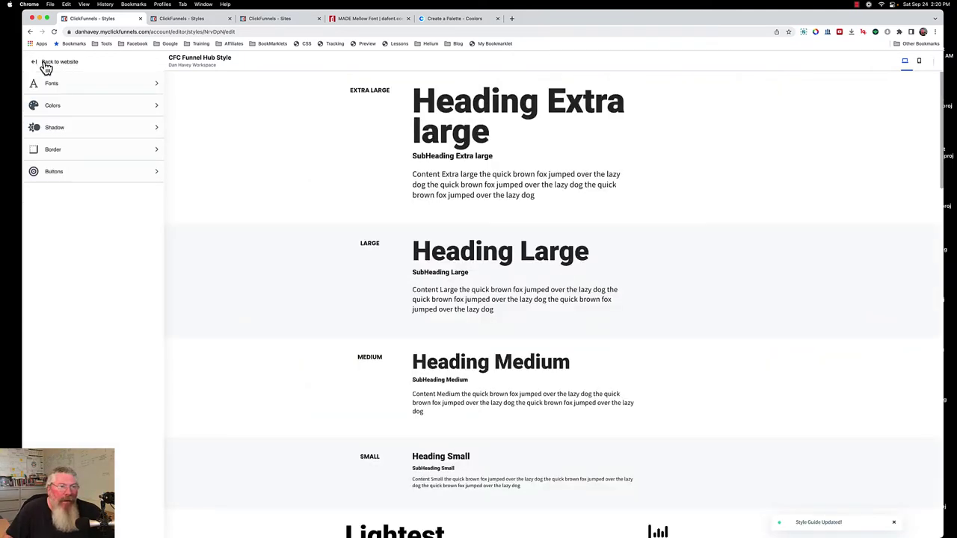
Try the dashed and dotted line types on border style 1 and restore the solid line.
click(53, 153)
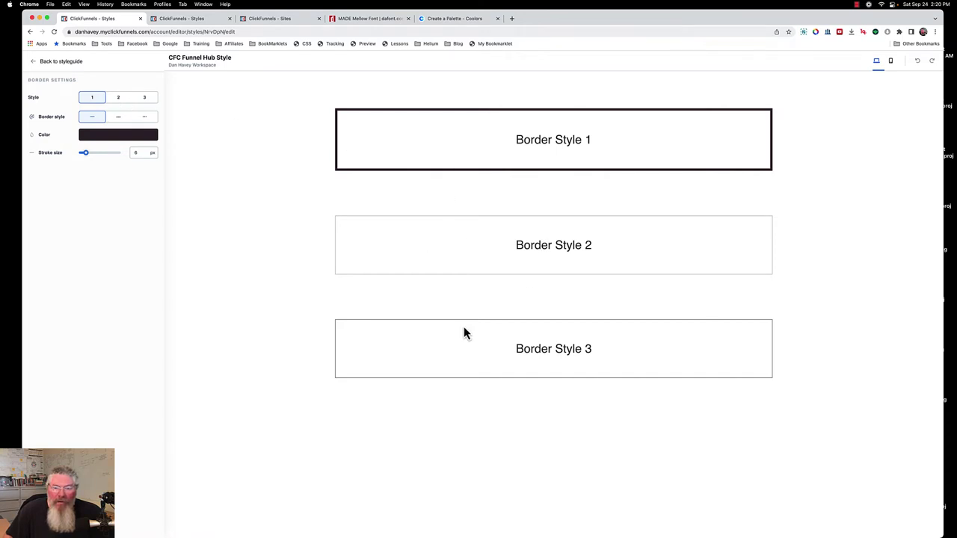
click(119, 120)
click(146, 121)
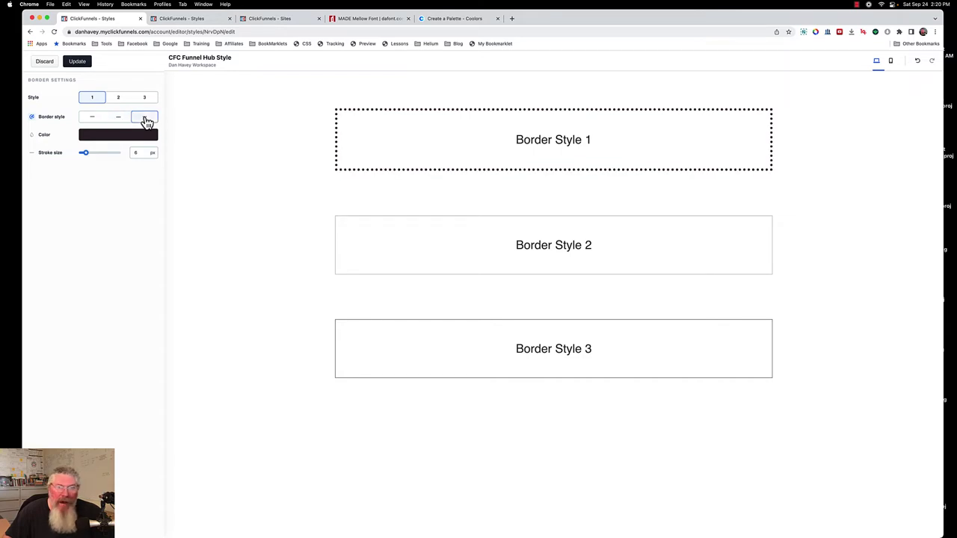
click(94, 118)
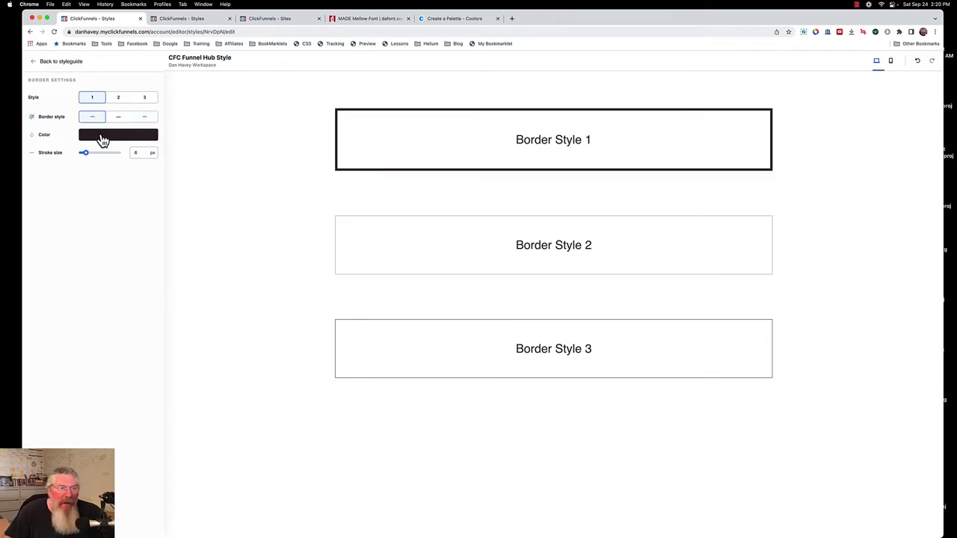
Test border style 1's color with pink ff00a0 and a bright green, restoring it to 34252f.
click(100, 137)
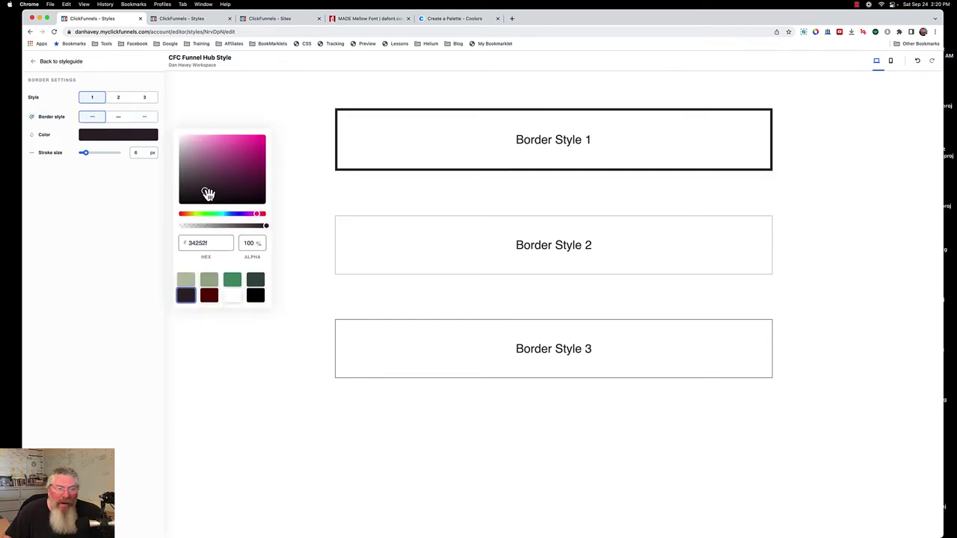
click(212, 243)
drag(212, 243, 180, 244)
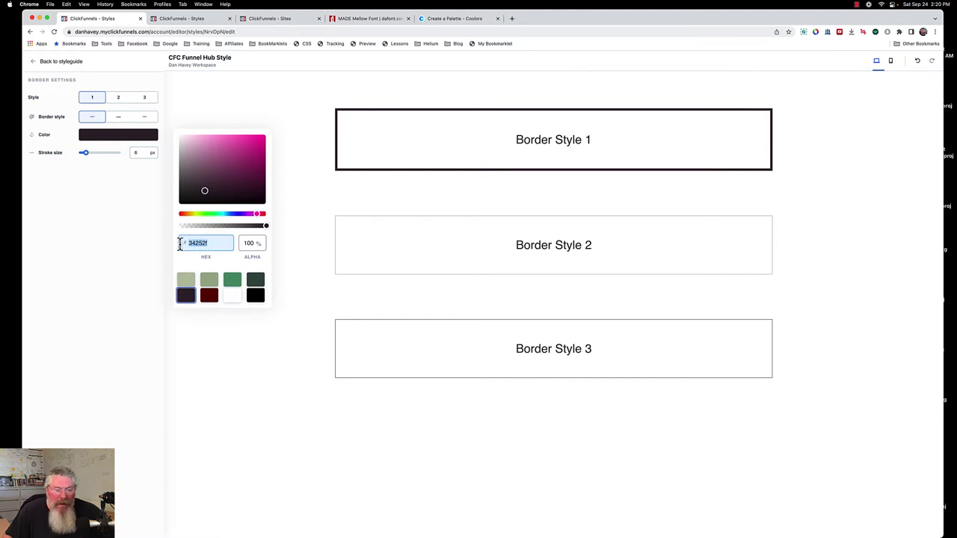
text(ff00a0)
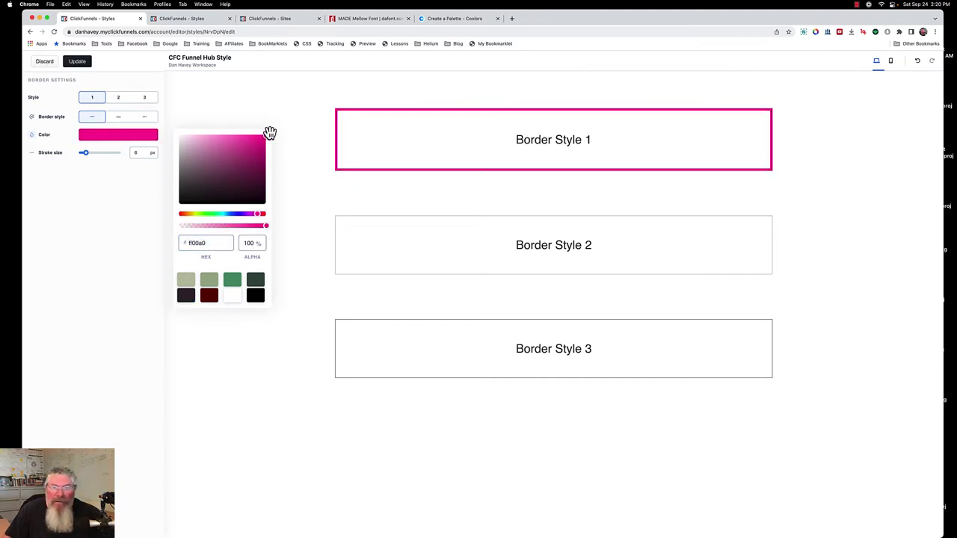
click(208, 214)
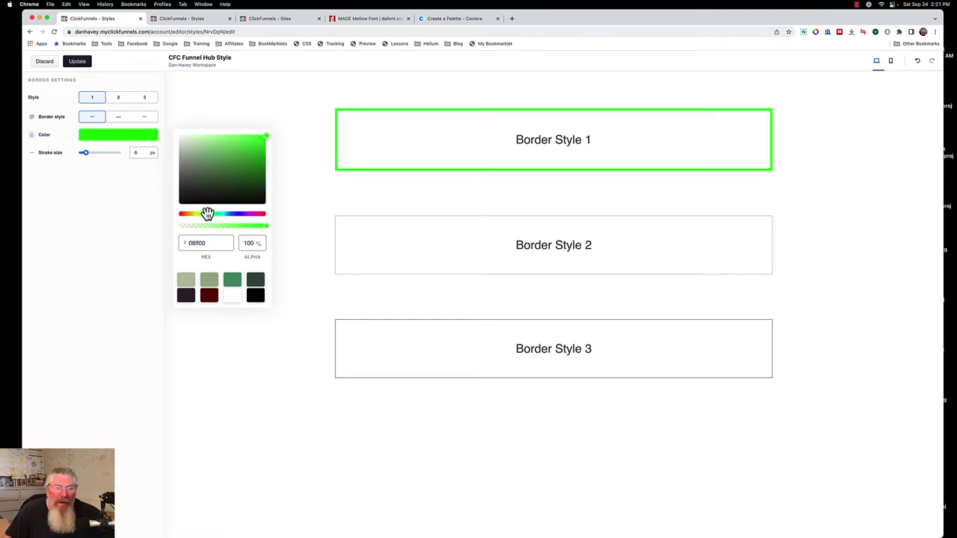
drag(232, 242, 189, 243)
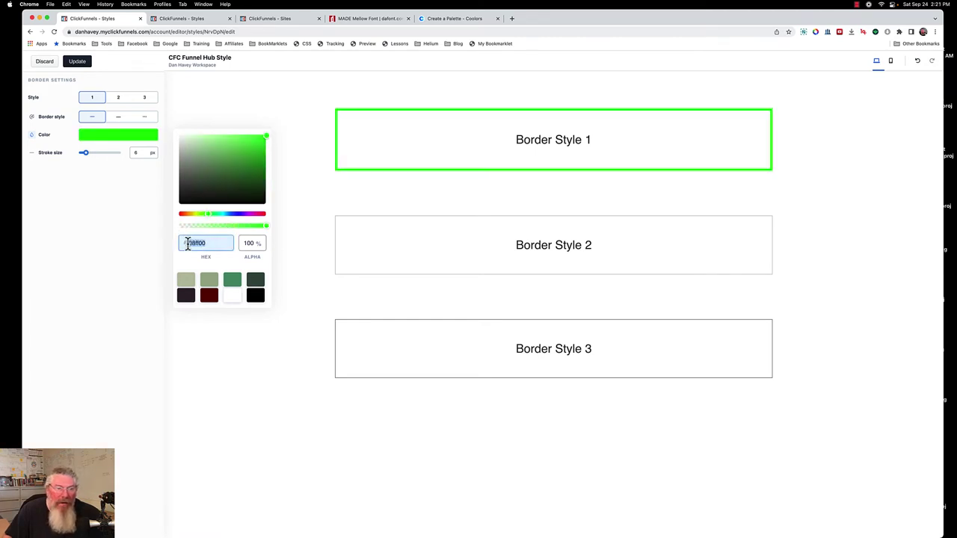
text(34252f)
click(147, 258)
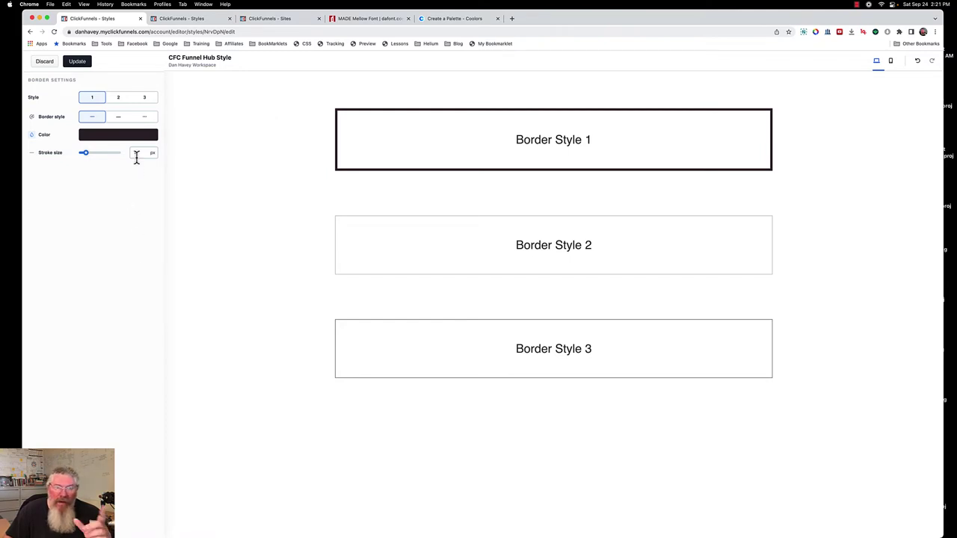
Review the stroke size of border style 1 and the settings of border styles 2 and 3.
mouse_move(86, 156)
mouse_down()
mouse_move(116, 156)
mouse_move(87, 157)
mouse_up()
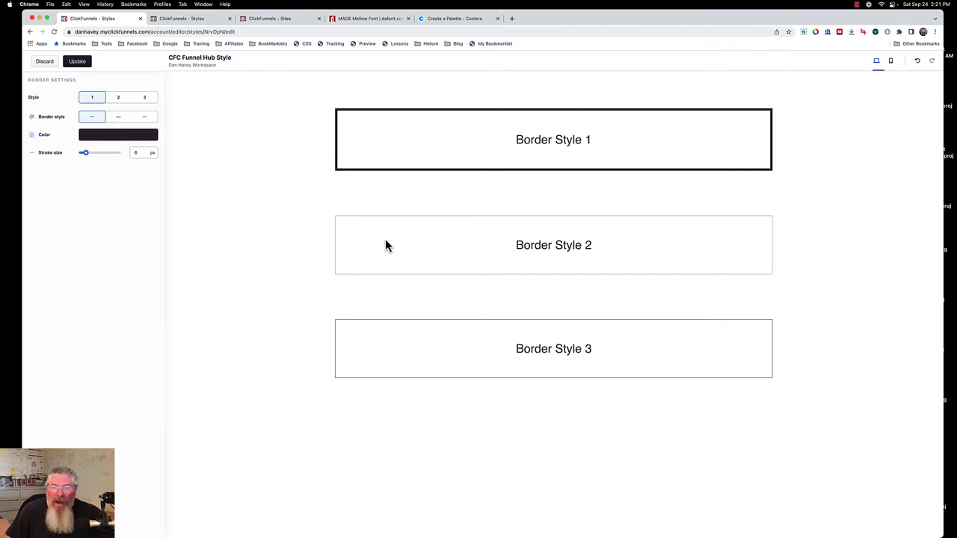
click(117, 102)
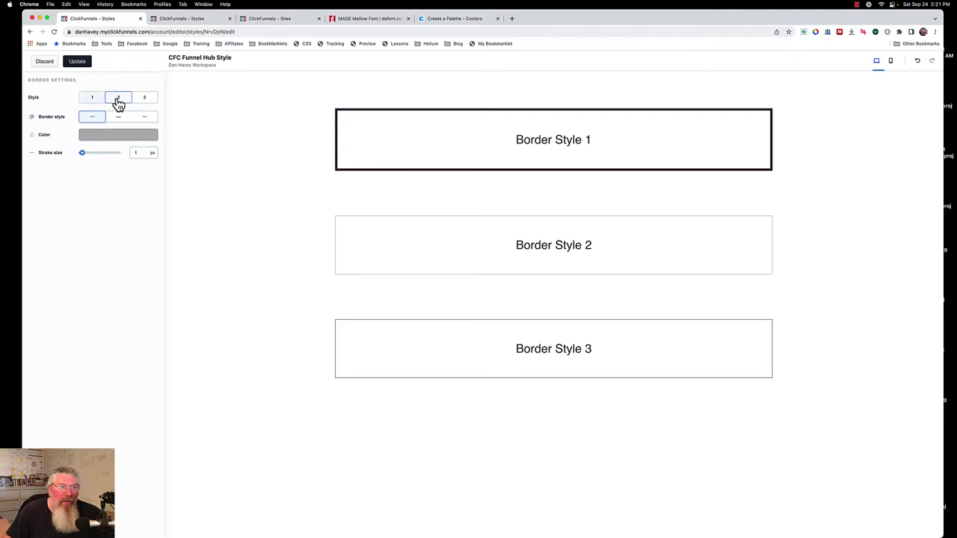
click(143, 105)
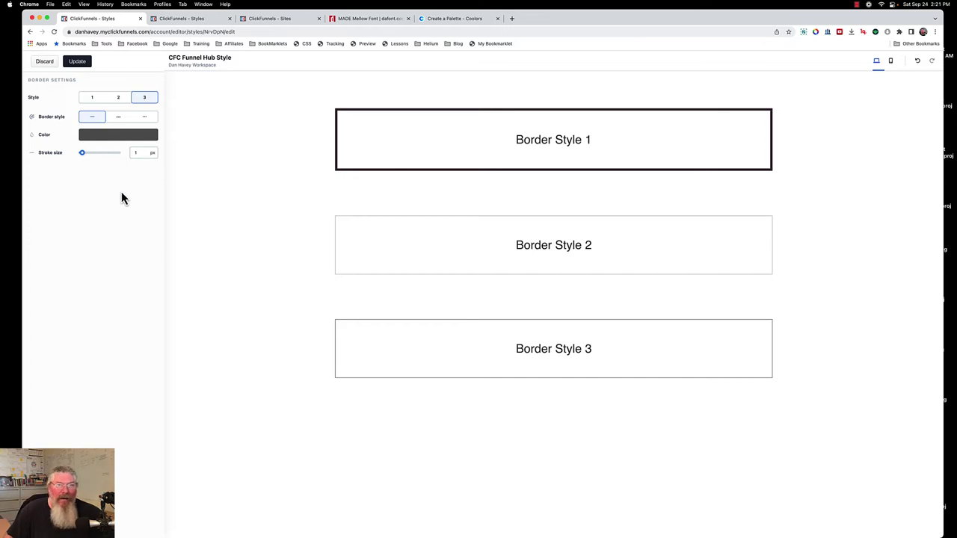
Inspect the background gradient of button style 1 in the button settings and return to the style guide overview.
click(51, 64)
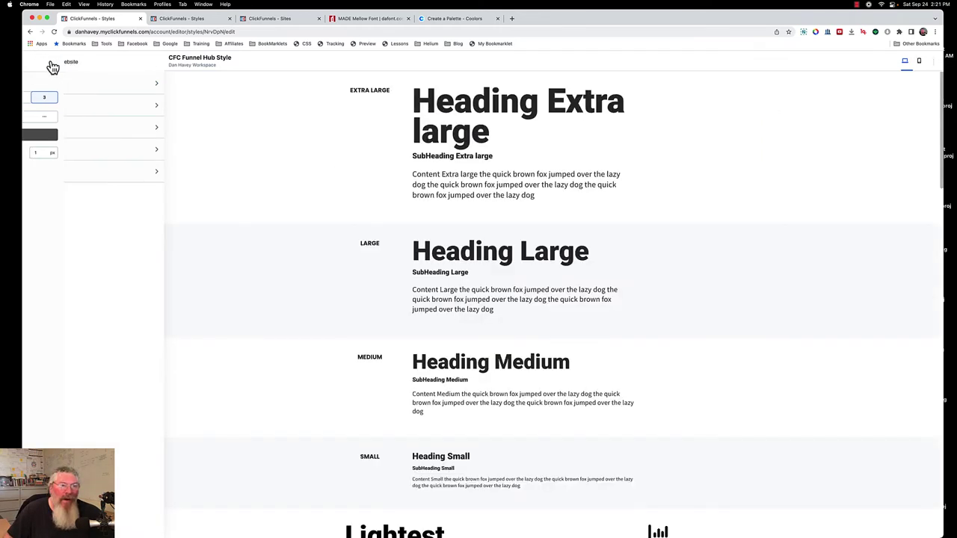
click(64, 175)
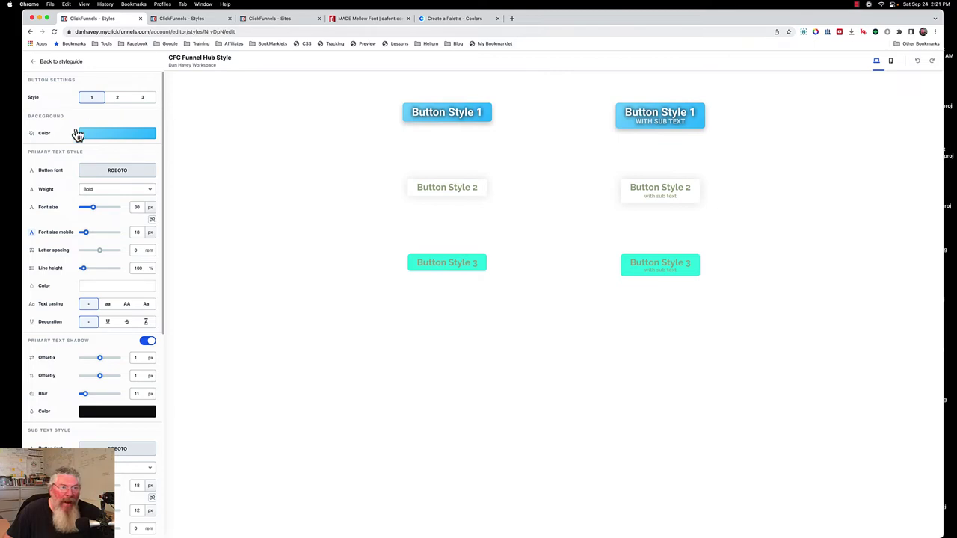
click(107, 140)
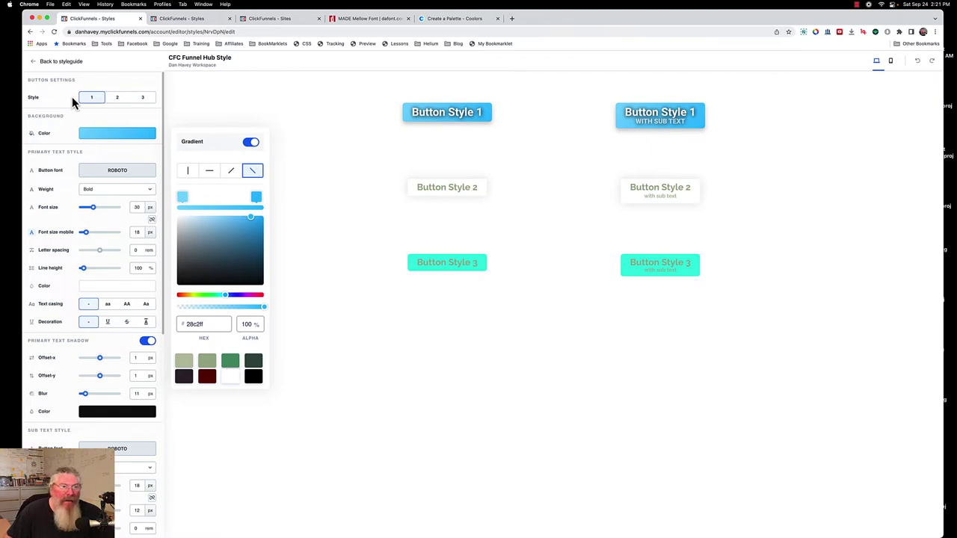
click(33, 64)
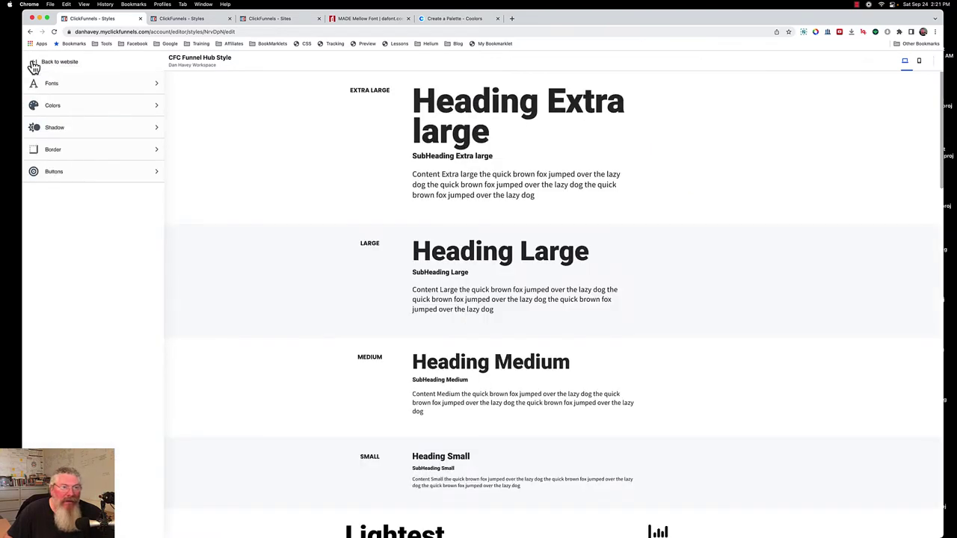
Try the theme green 519872 as border style 1's color and discard the change.
click(58, 154)
click(90, 137)
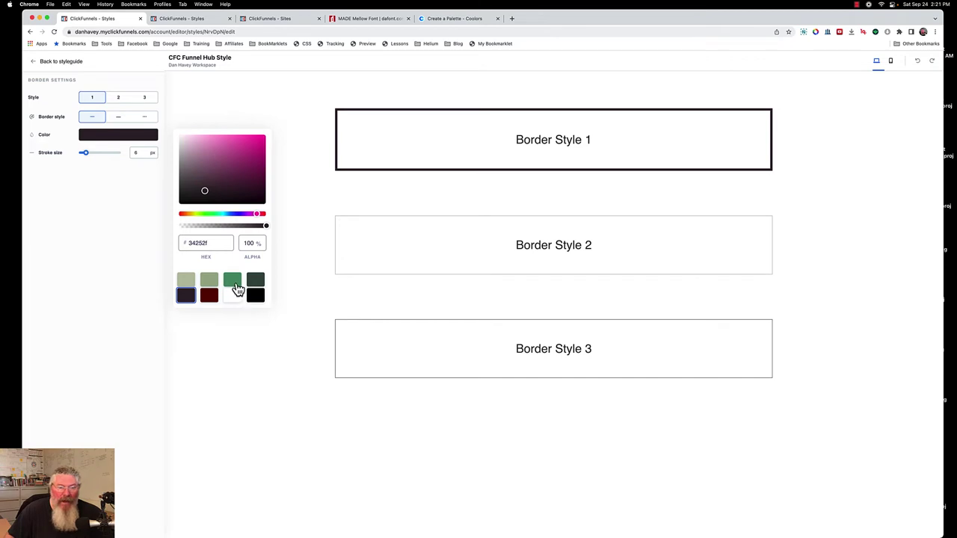
click(234, 284)
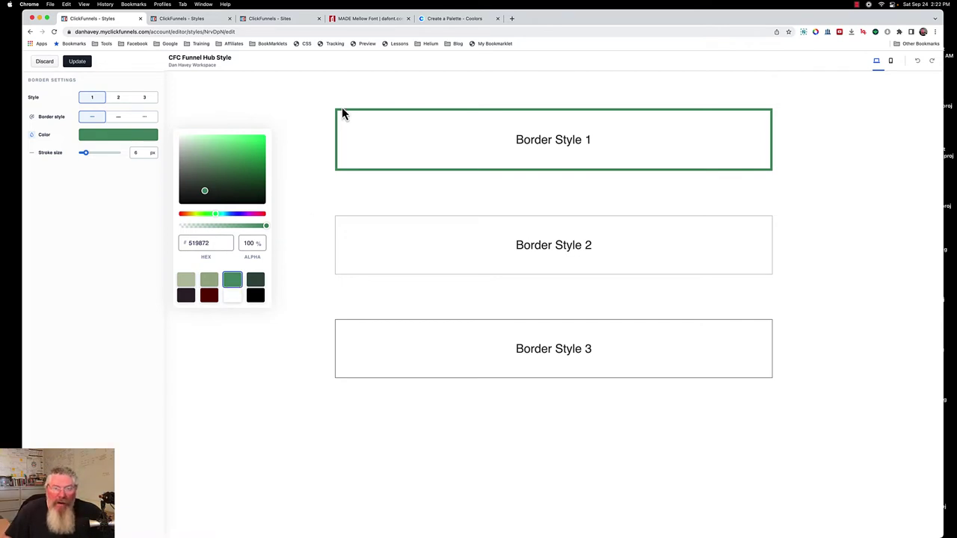
click(45, 63)
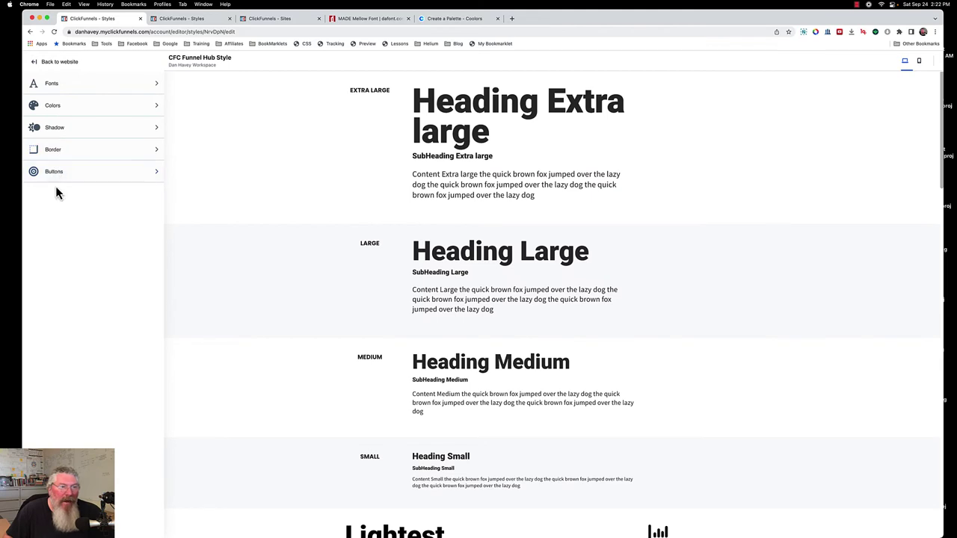
Try the theme colors 670000, 519872, a4b494 and bec5ad on shadow style 1 and discard the changes.
click(57, 129)
click(107, 207)
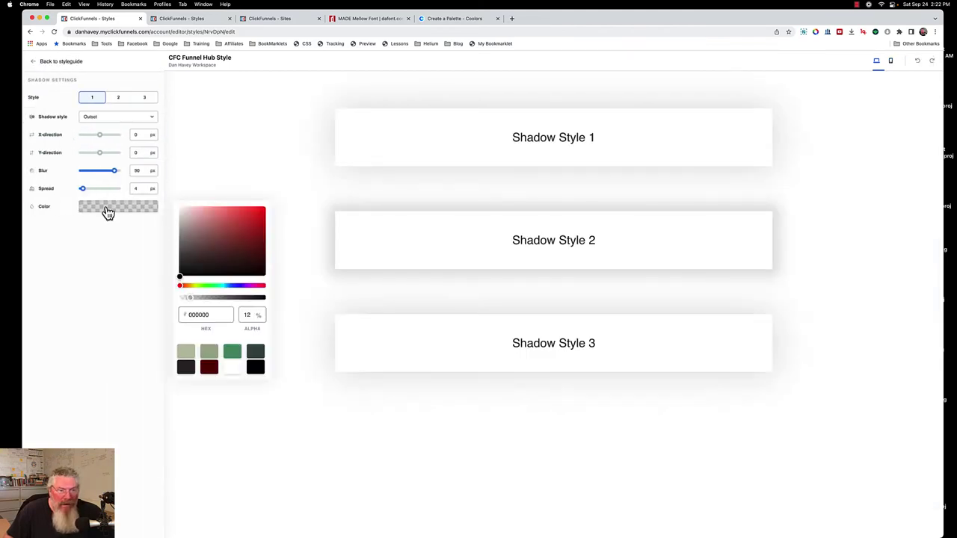
click(210, 368)
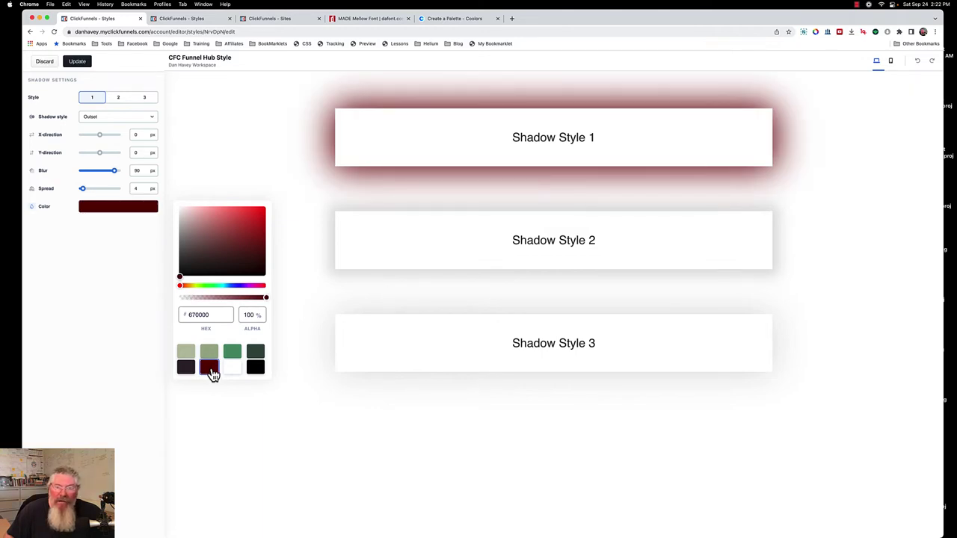
click(231, 353)
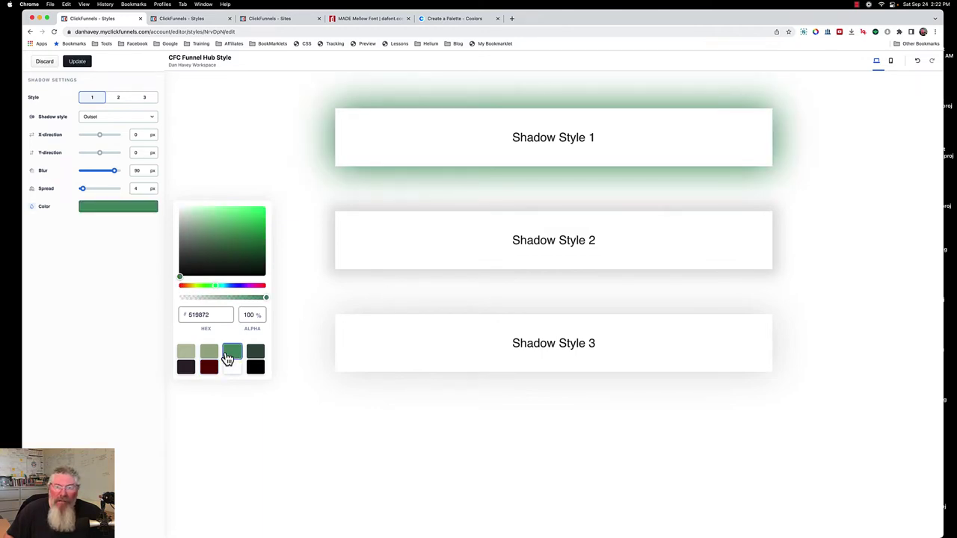
click(210, 355)
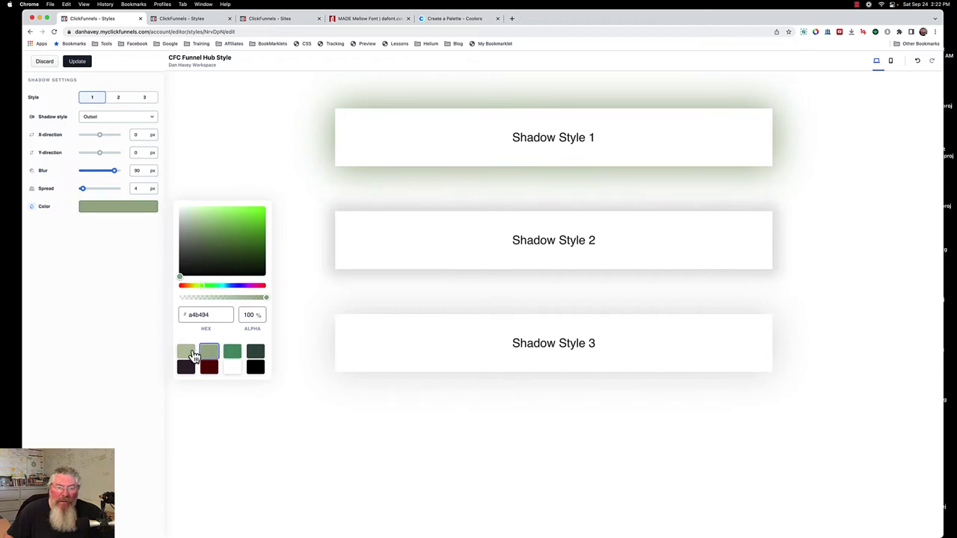
click(187, 352)
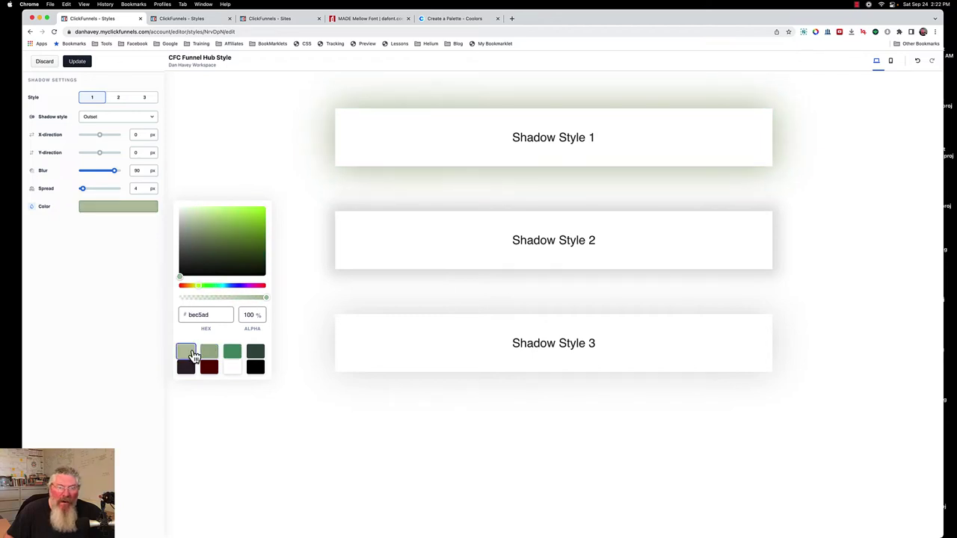
click(44, 63)
Set button style 1's background to theme green 519872 and its primary text font to Ninja Strike.
click(61, 180)
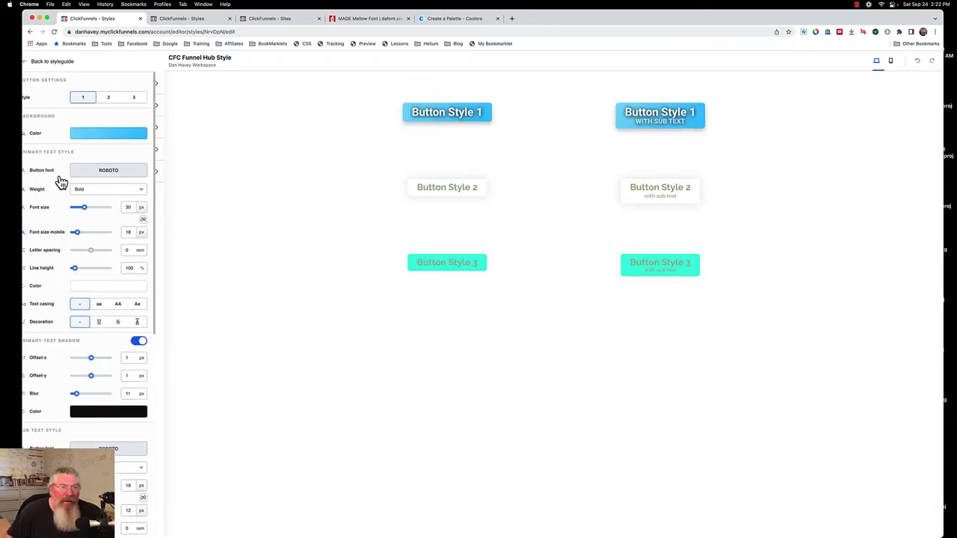
click(127, 142)
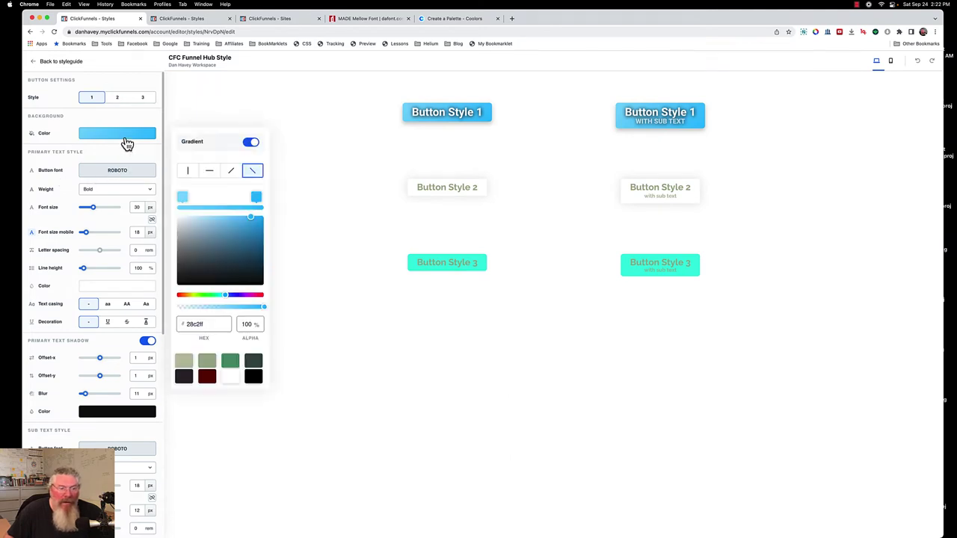
click(230, 363)
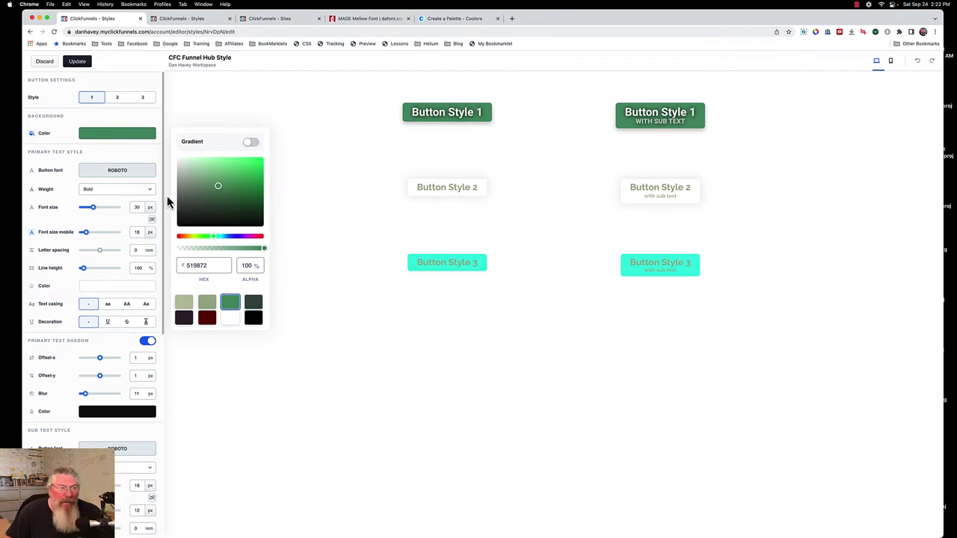
click(126, 174)
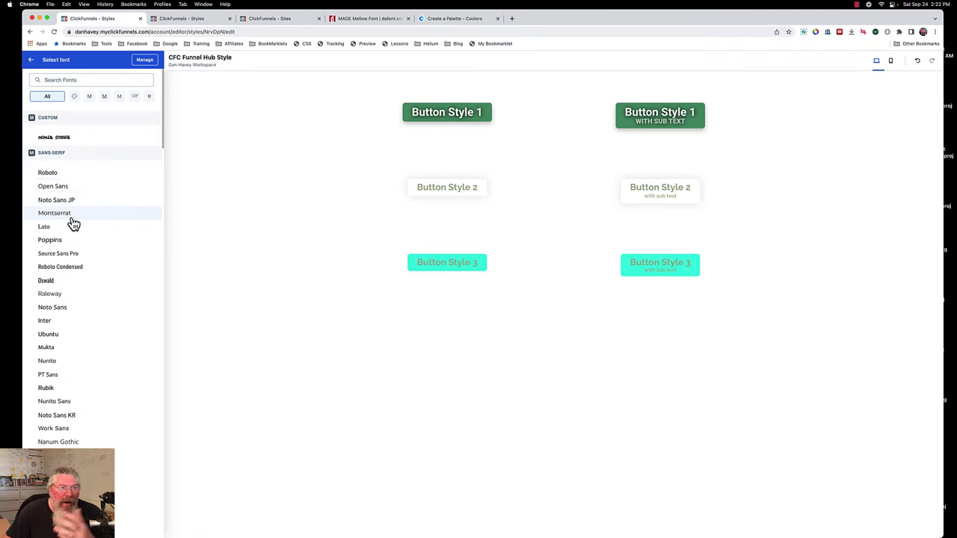
click(58, 141)
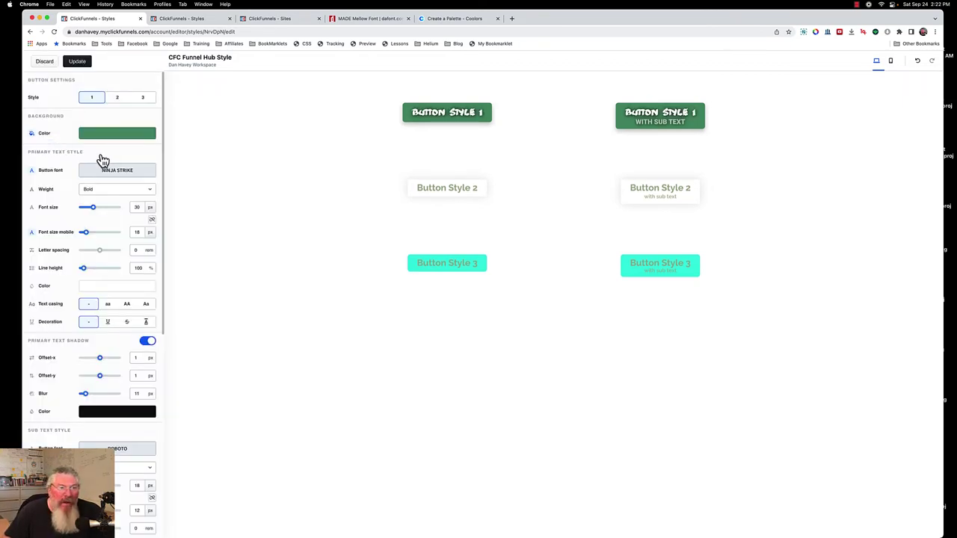
Try the Black, Semi-Bold and Extra-Light weights on button style 1's primary text, and set the weight to Extra-Bold.
click(102, 190)
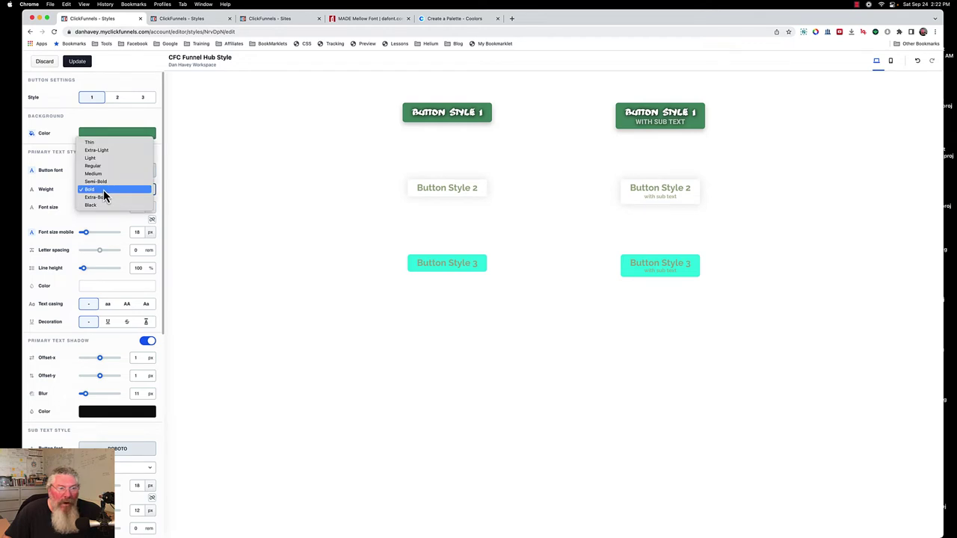
click(103, 206)
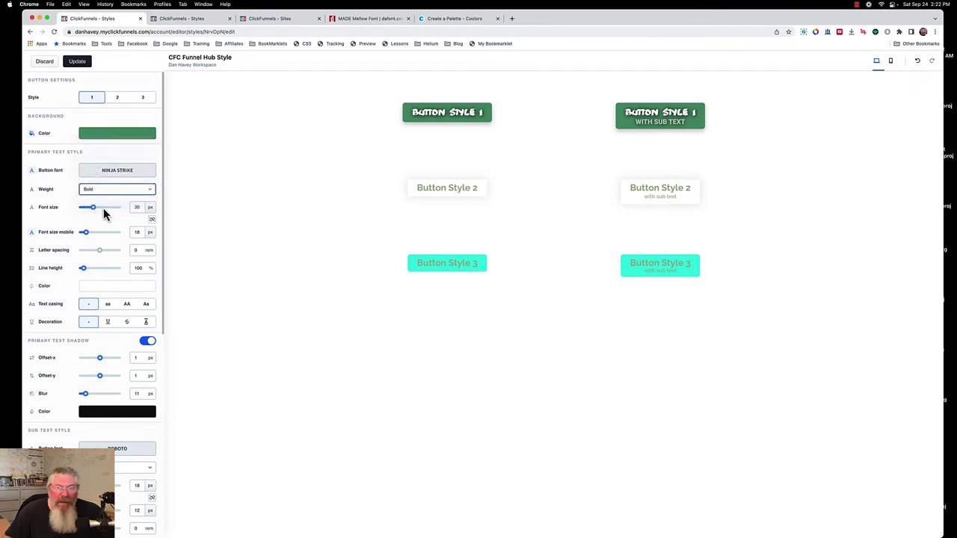
click(99, 189)
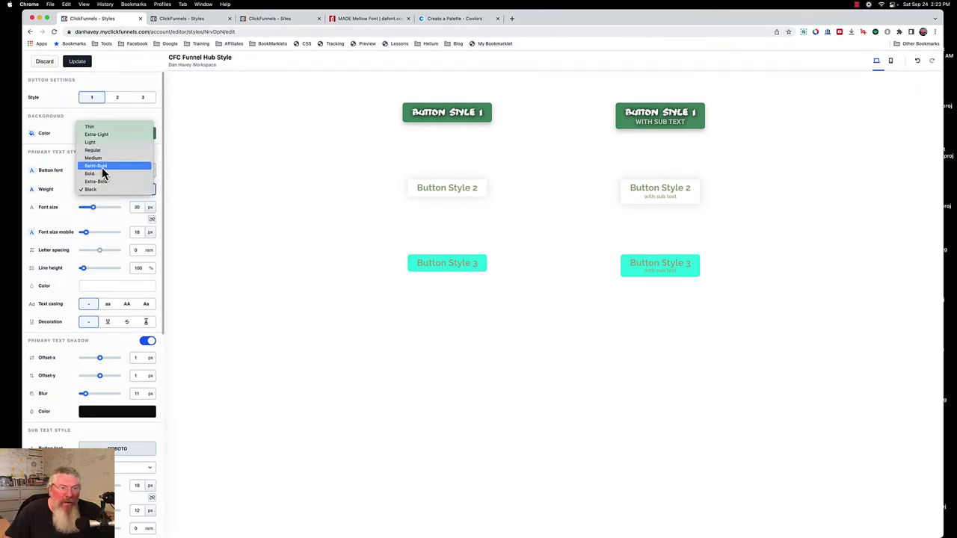
click(102, 167)
click(102, 189)
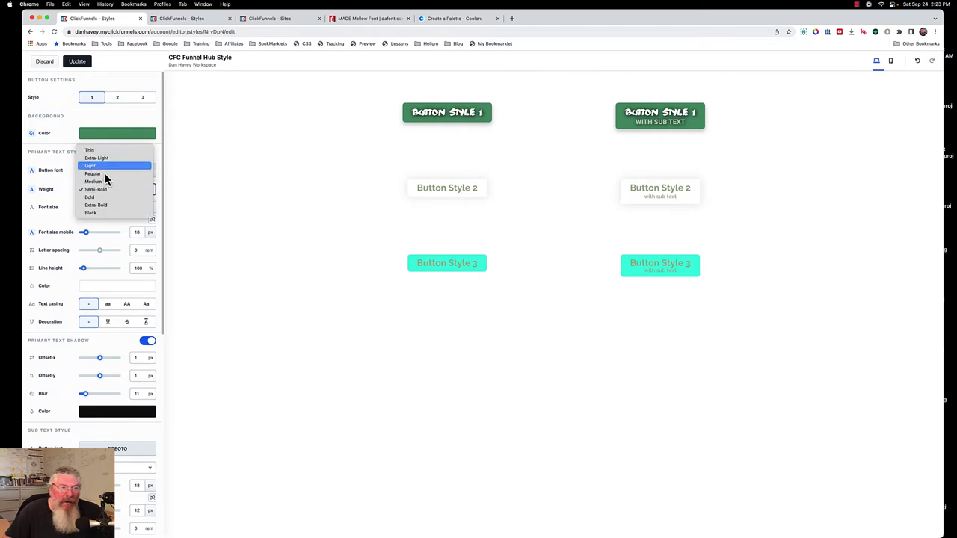
click(103, 160)
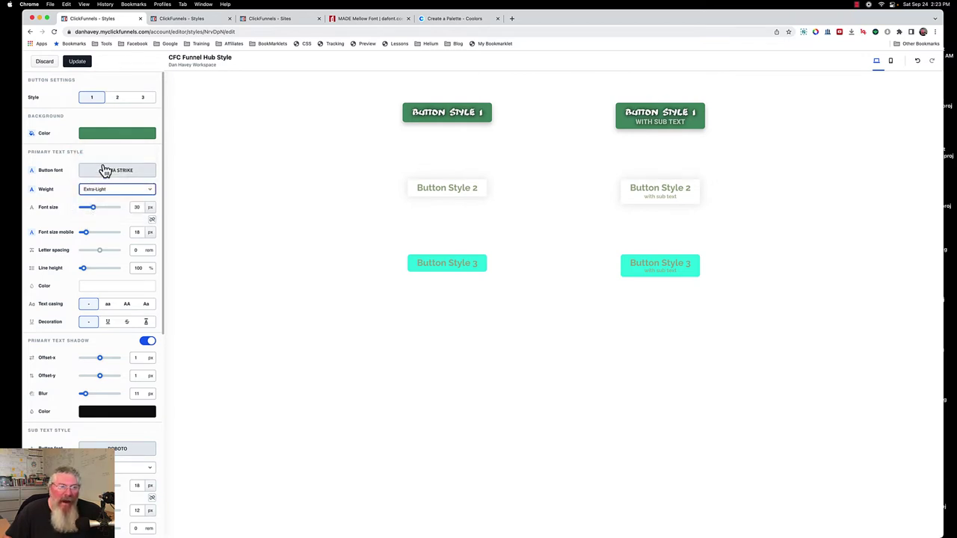
click(104, 192)
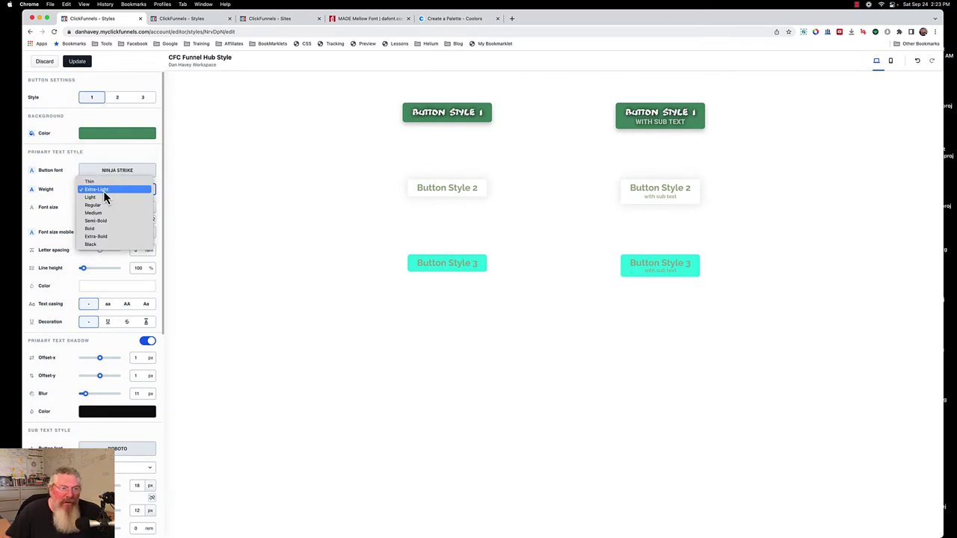
click(97, 240)
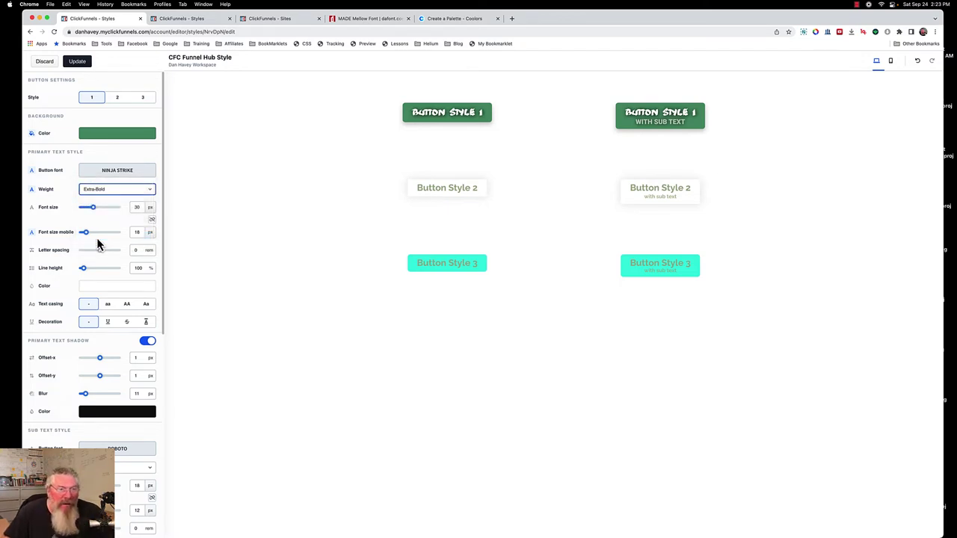
Set button style 1's primary text size to 46 px and its mobile size to 36 px, and return to the desktop preview.
drag(96, 214, 105, 212)
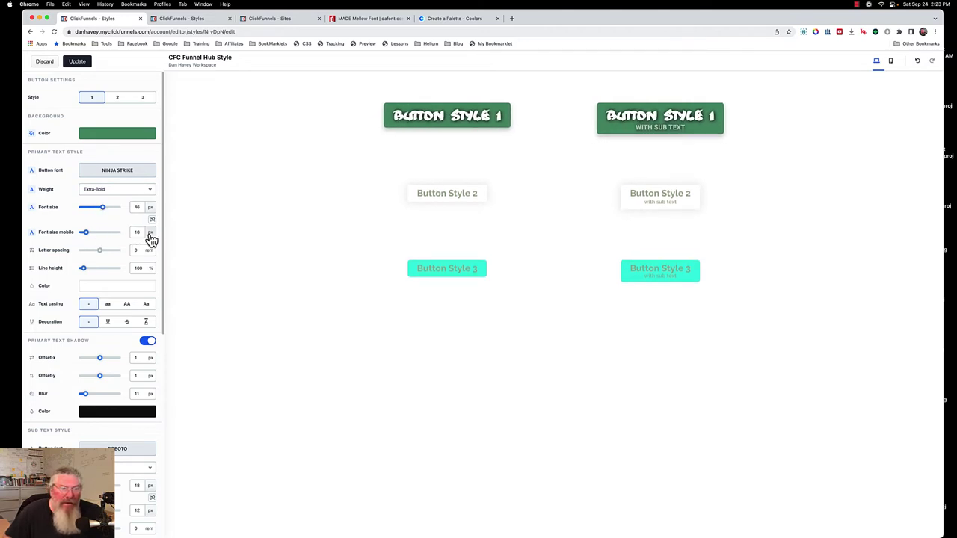
click(88, 233)
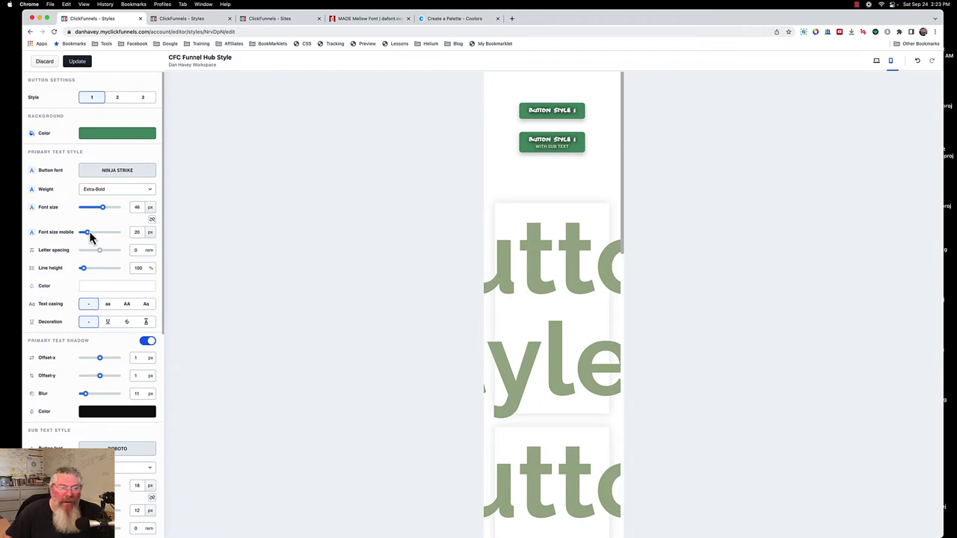
drag(88, 237, 97, 238)
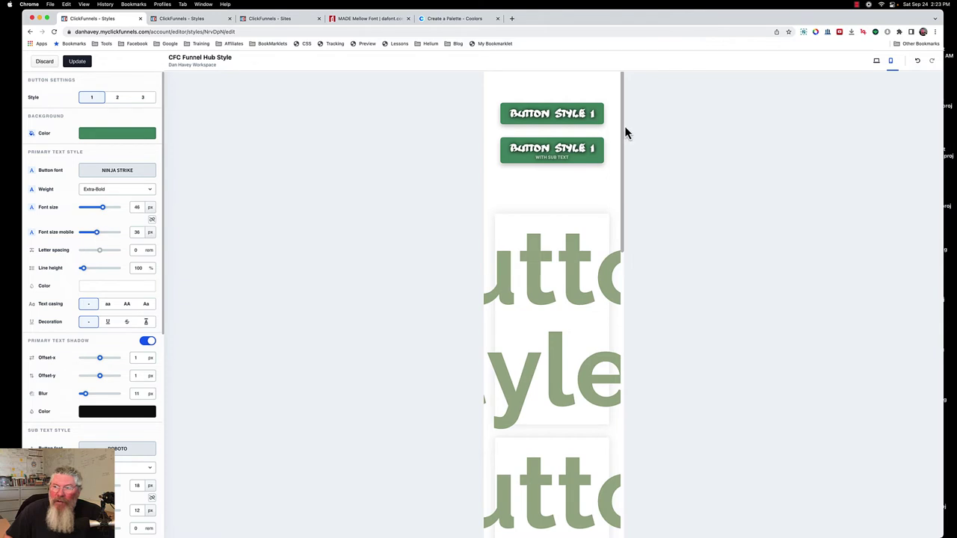
click(877, 63)
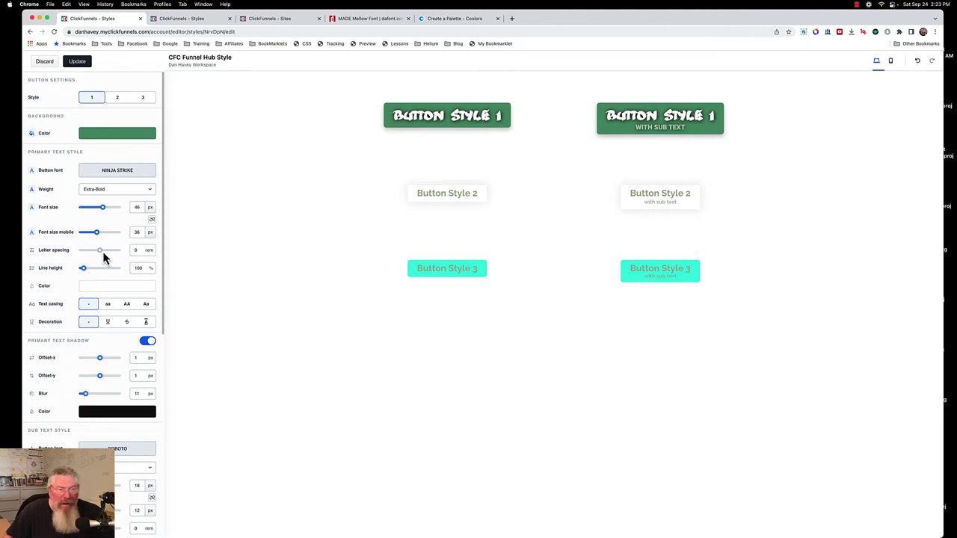
Try the theme colors 34252f, 000000 and 3b5249 on button style 1's primary text, and set its color to bec5ad.
click(94, 290)
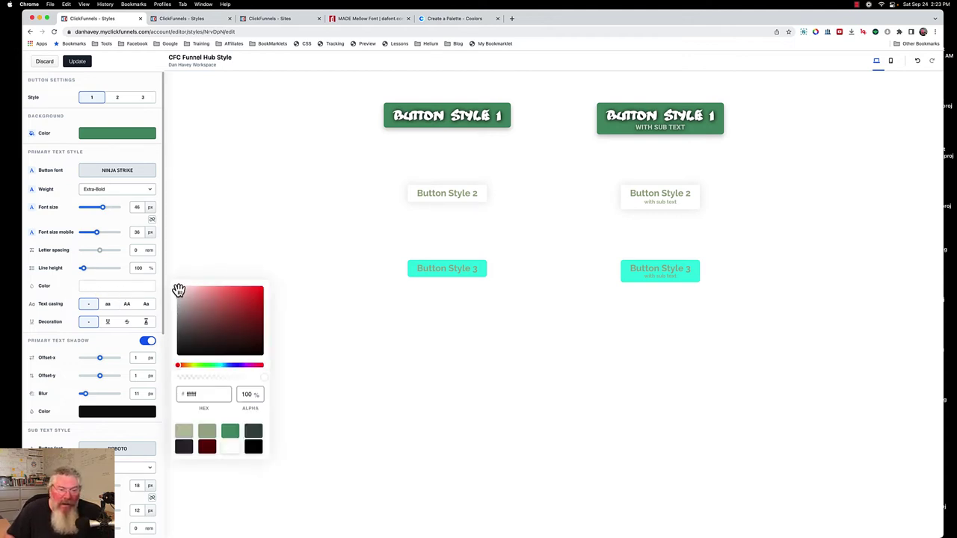
click(188, 452)
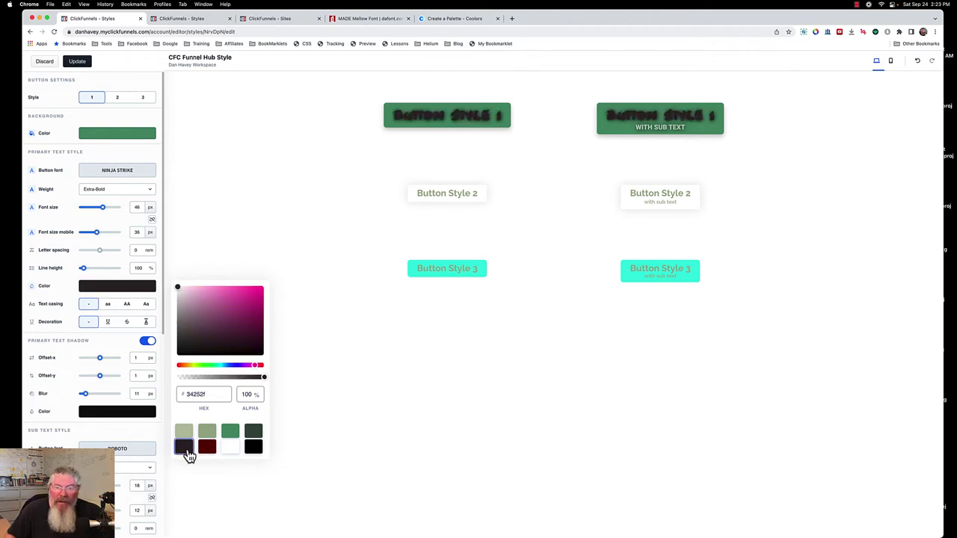
click(253, 449)
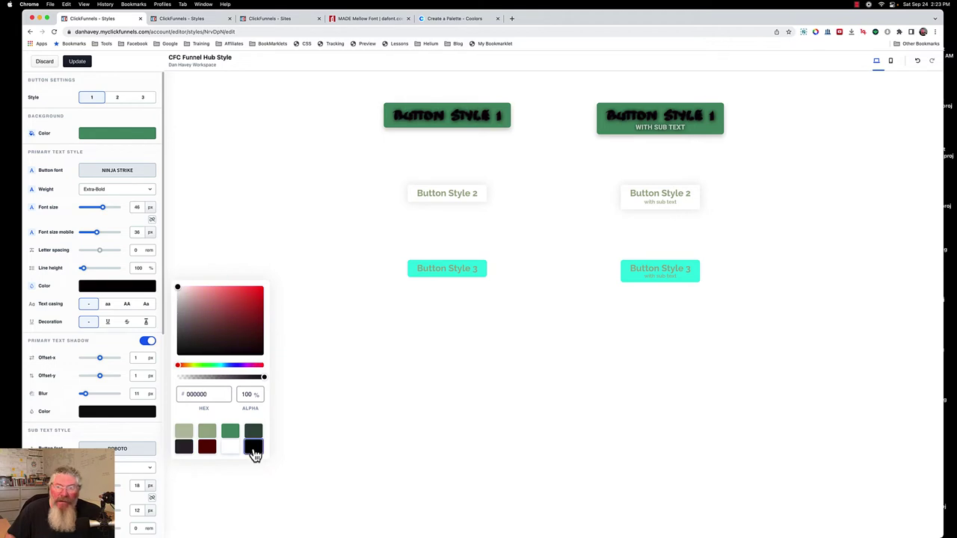
click(253, 434)
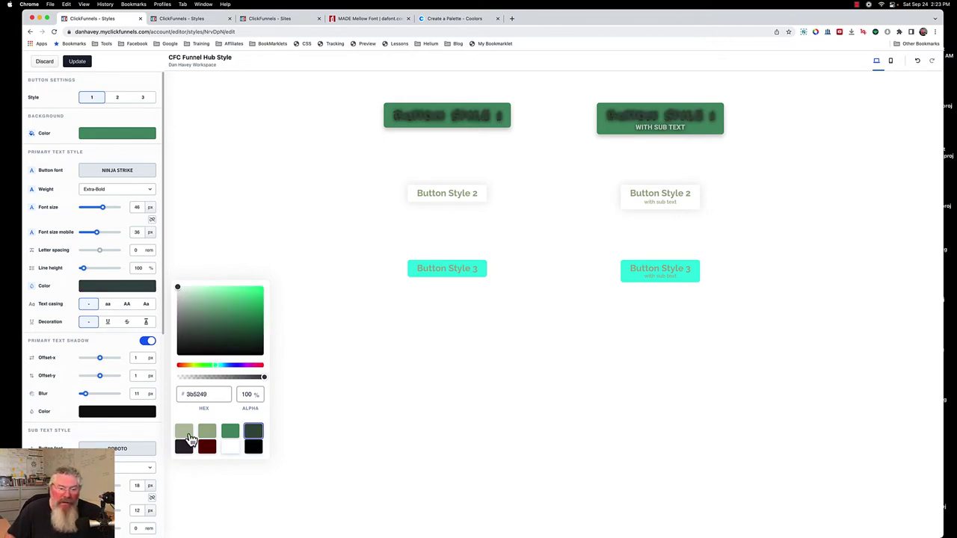
click(184, 434)
click(187, 440)
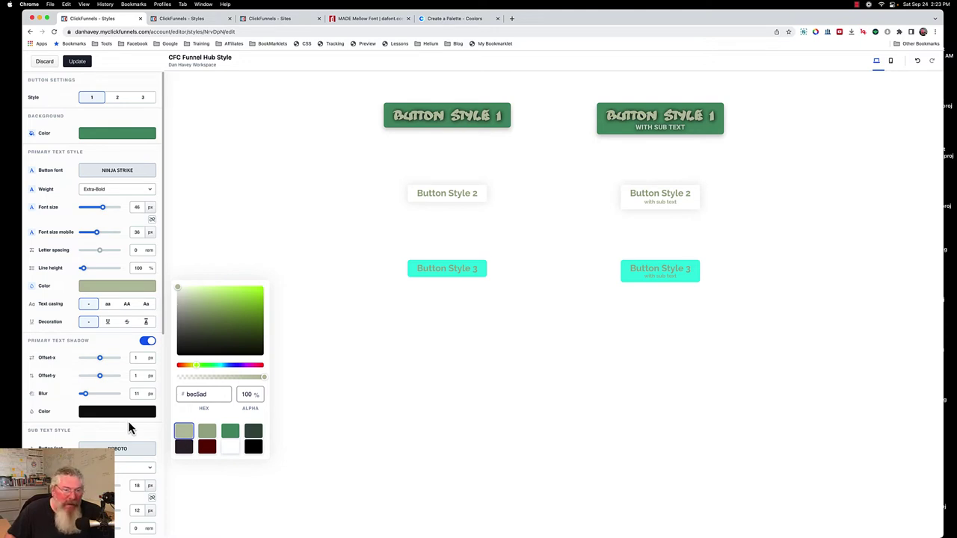
click(60, 401)
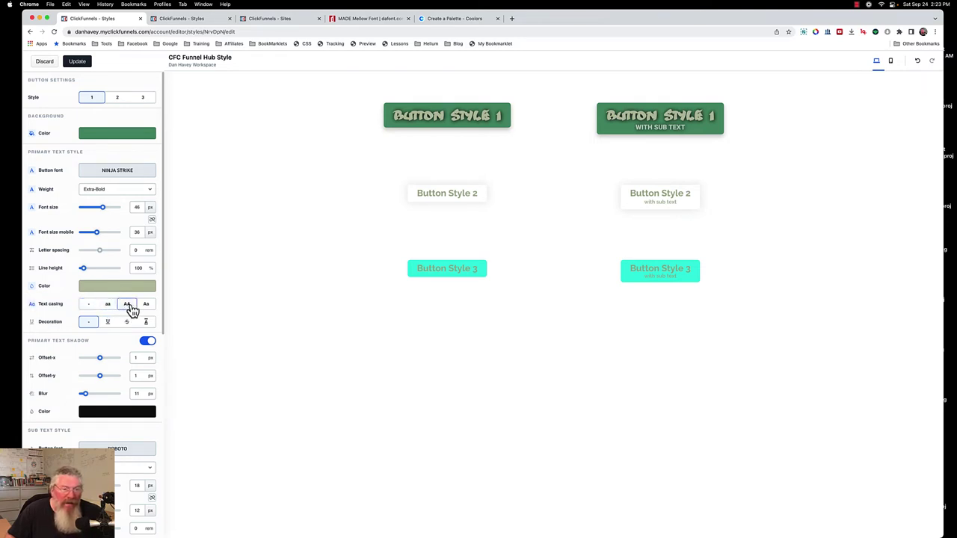
Try the text casing options on the Ninja Strike primary text, reset the casing, and change the font to Open Sans.
click(147, 307)
click(89, 307)
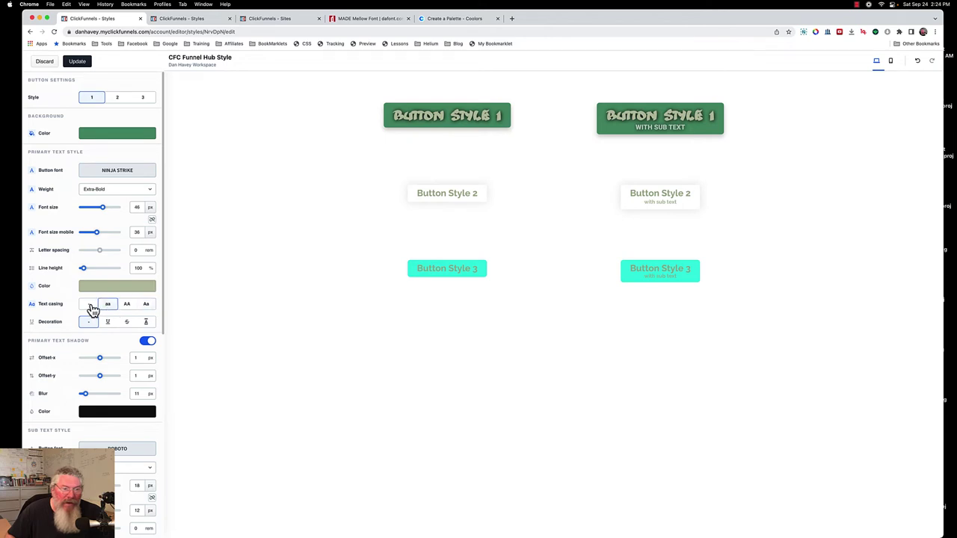
click(117, 174)
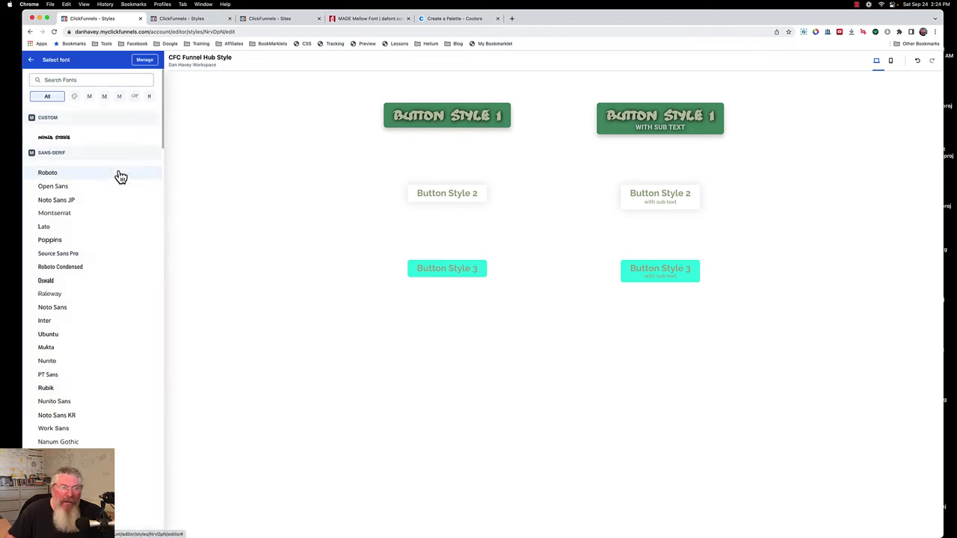
click(63, 187)
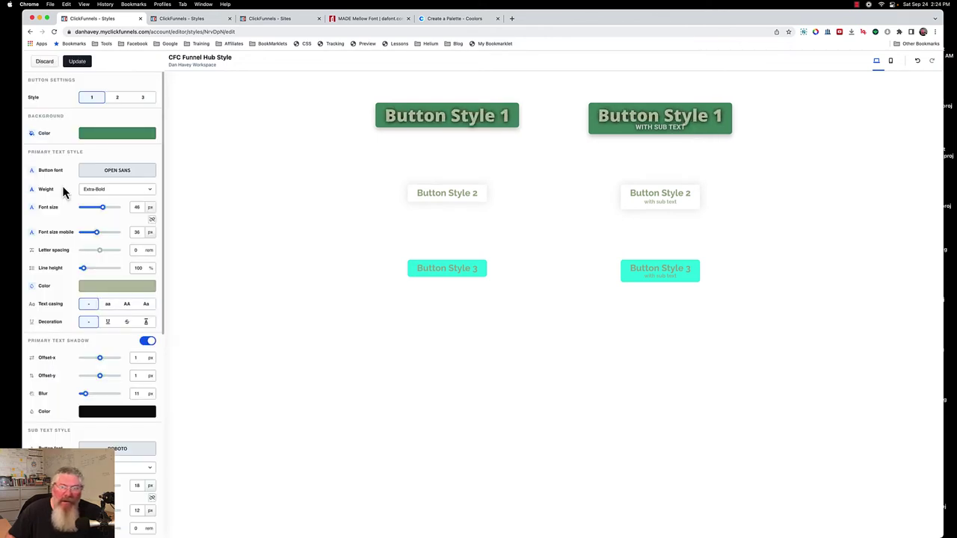
Try the lowercase, uppercase and capitalized casings and the line decorations on the primary text, and clear both settings.
click(108, 307)
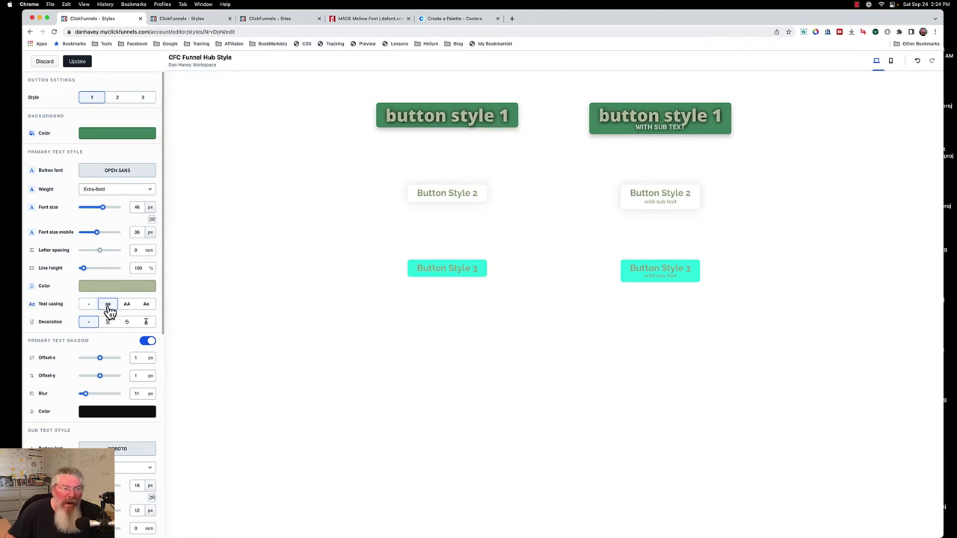
click(127, 307)
click(147, 307)
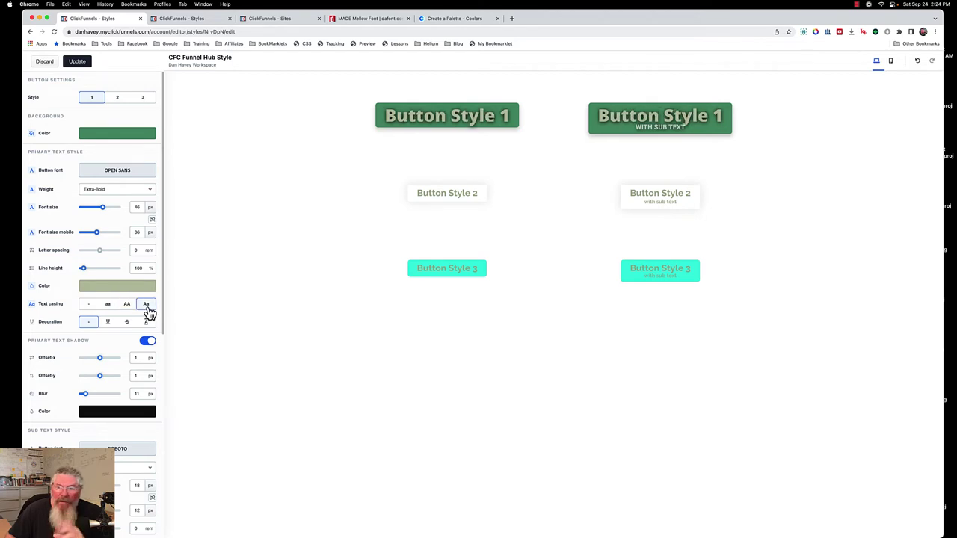
click(109, 326)
click(127, 326)
click(147, 328)
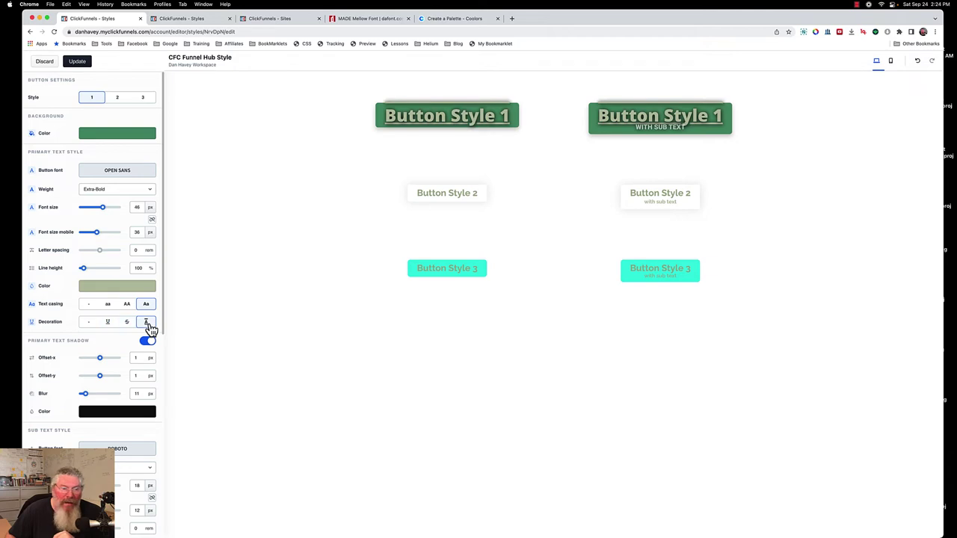
click(89, 326)
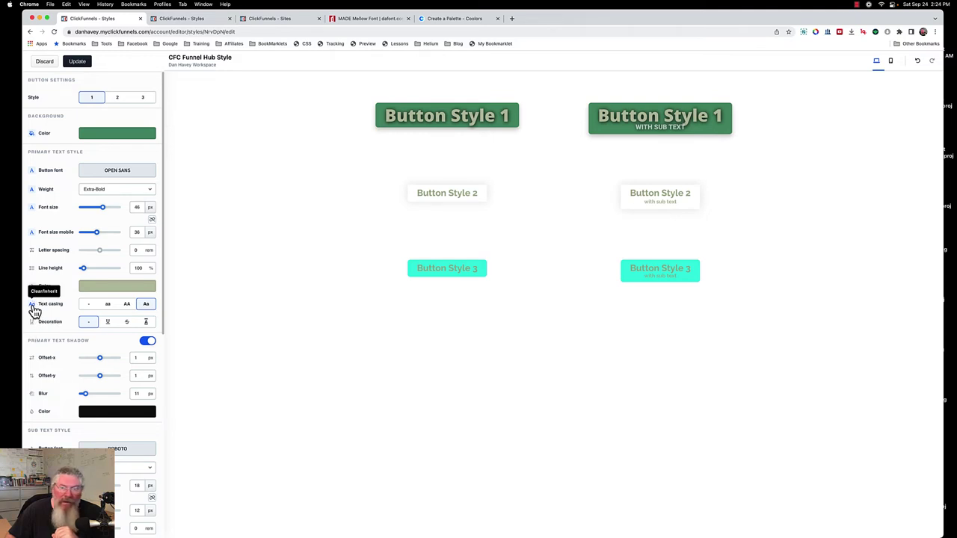
click(33, 309)
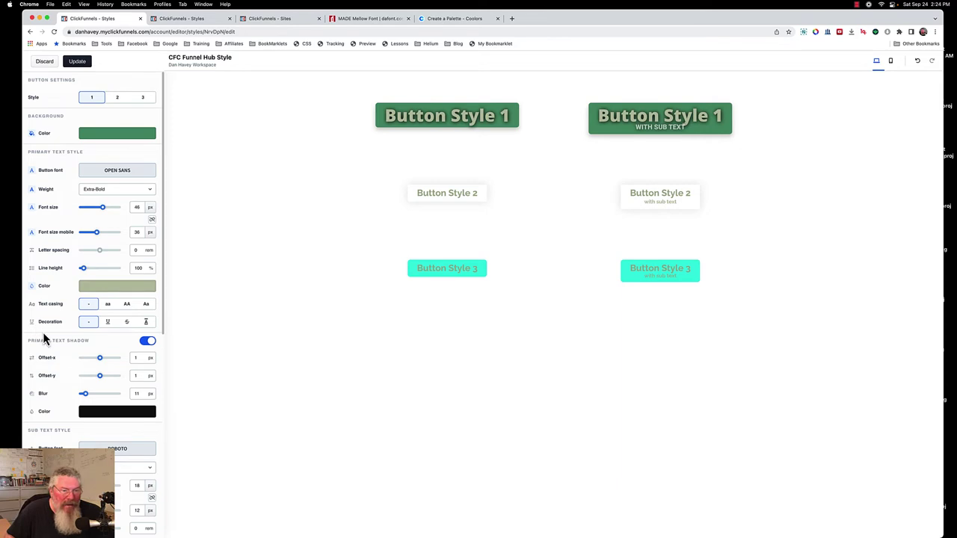
Set the primary text shadow's X and Y offsets to 0 px and its blur to 18 px, and turn the shadow off.
scroll(43, 334, down, 3)
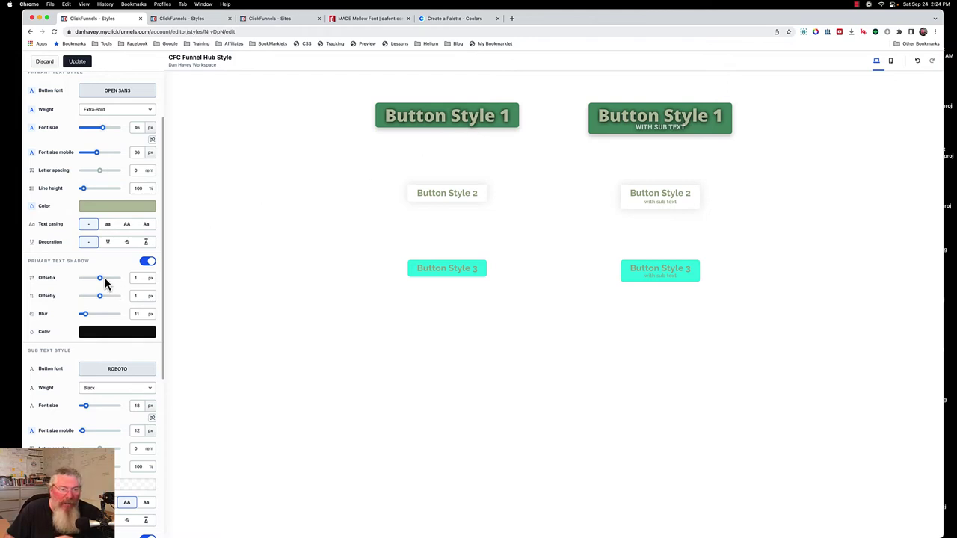
drag(98, 284, 101, 304)
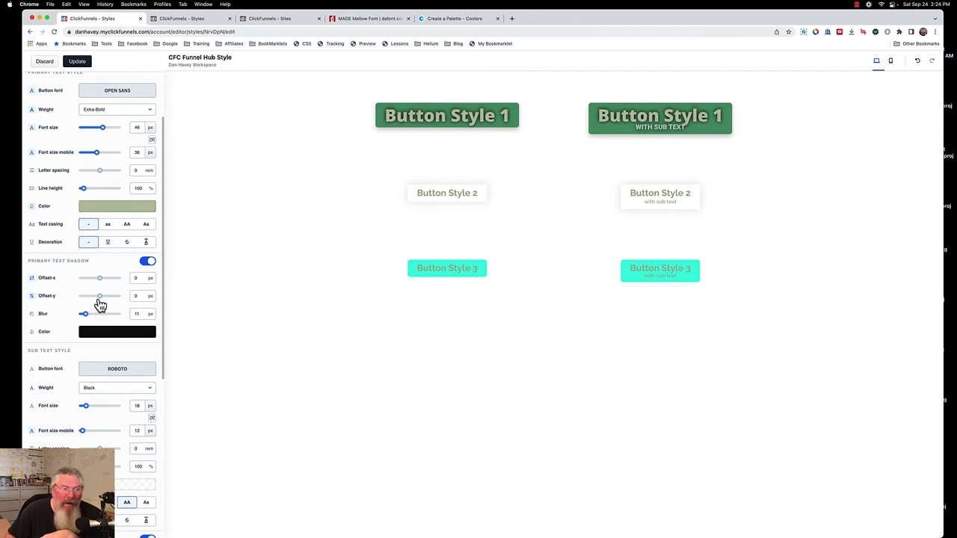
mouse_move(88, 320)
mouse_down()
mouse_move(109, 318)
mouse_move(90, 320)
mouse_up()
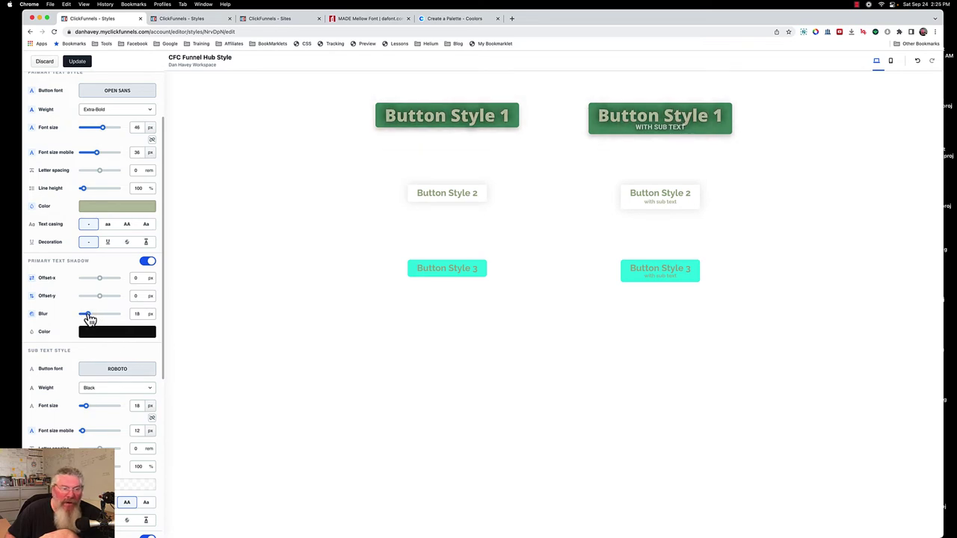
click(147, 267)
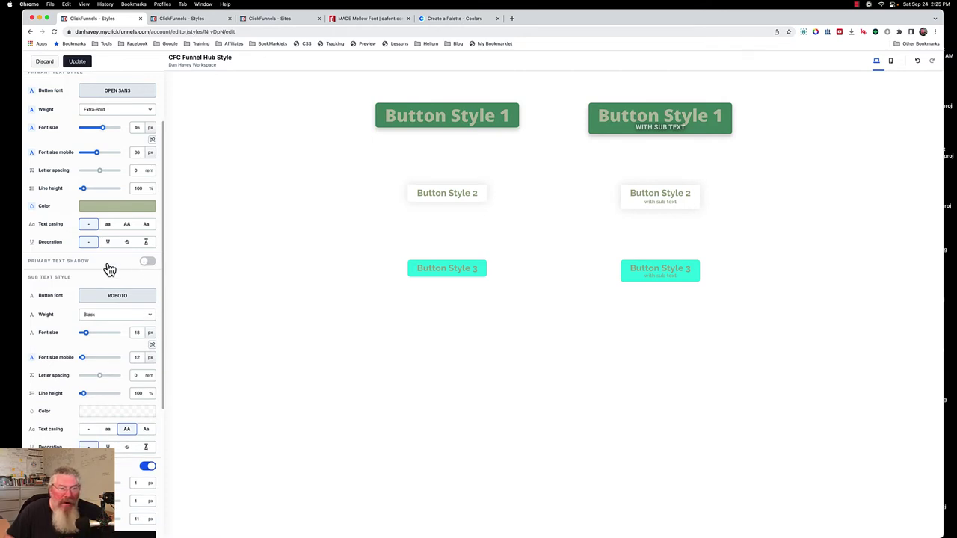
Set button style 1's sub text to the Poppins font with Medium weight and a 34 px font size.
scroll(84, 332, down, 1)
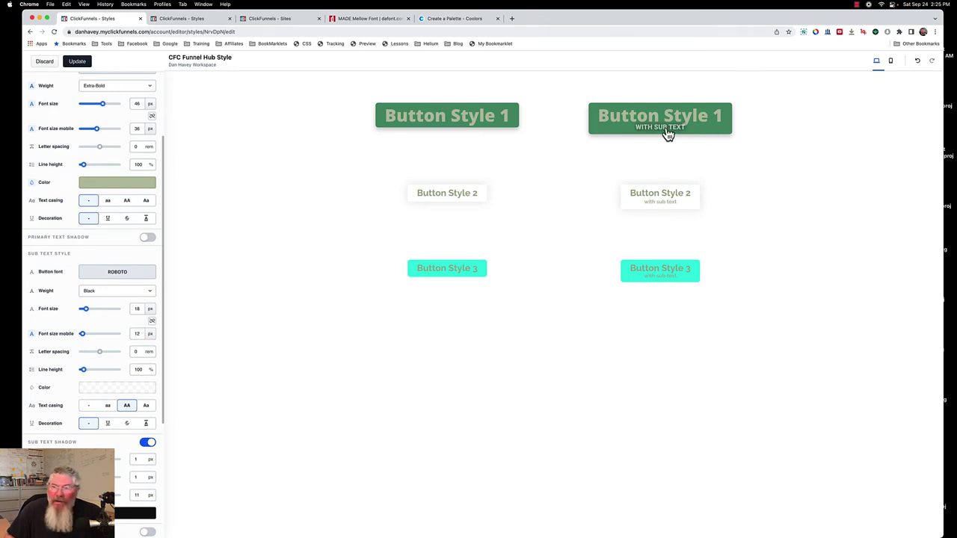
click(118, 277)
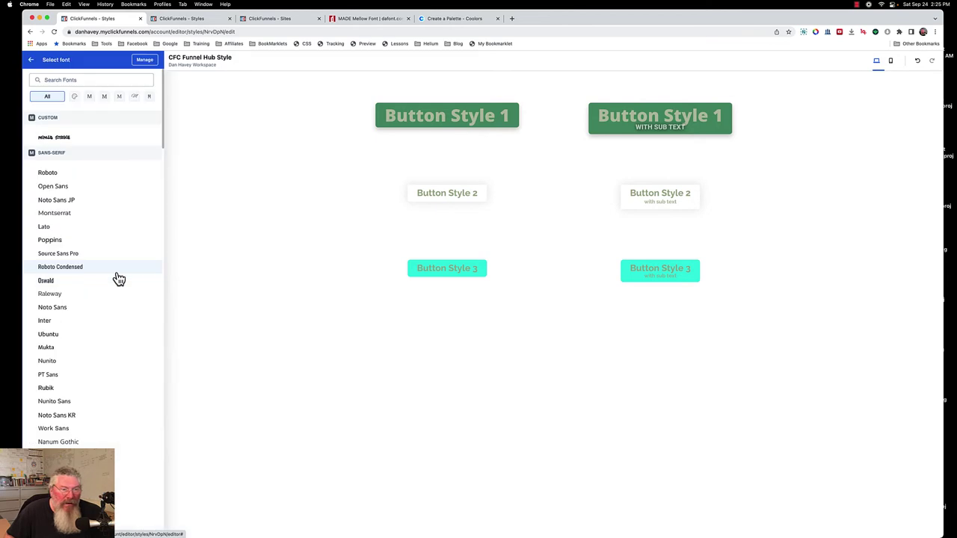
click(62, 240)
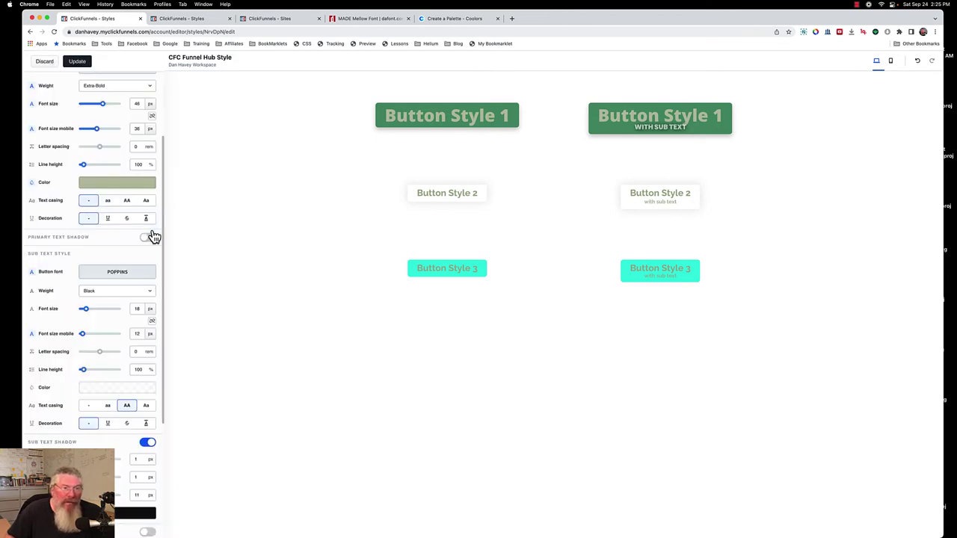
click(114, 292)
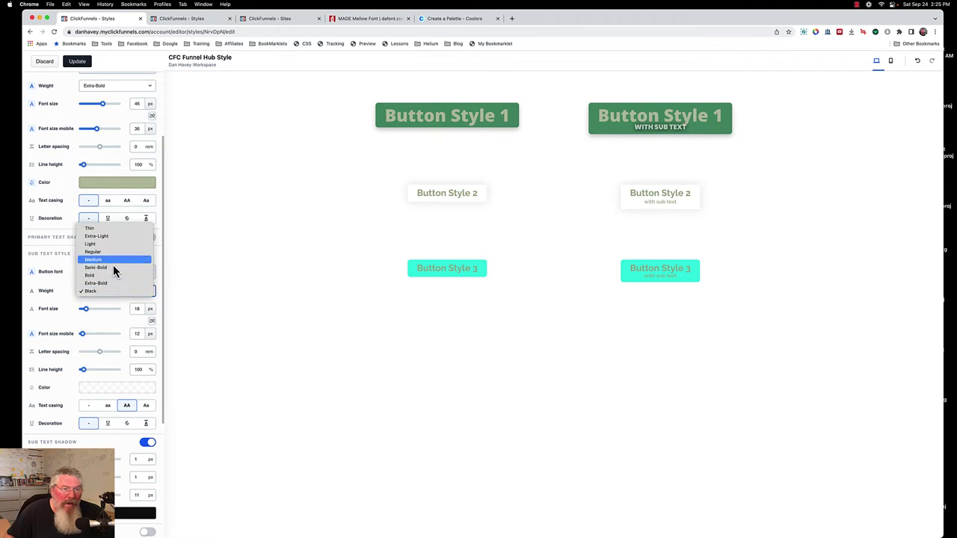
click(110, 259)
drag(87, 317, 97, 317)
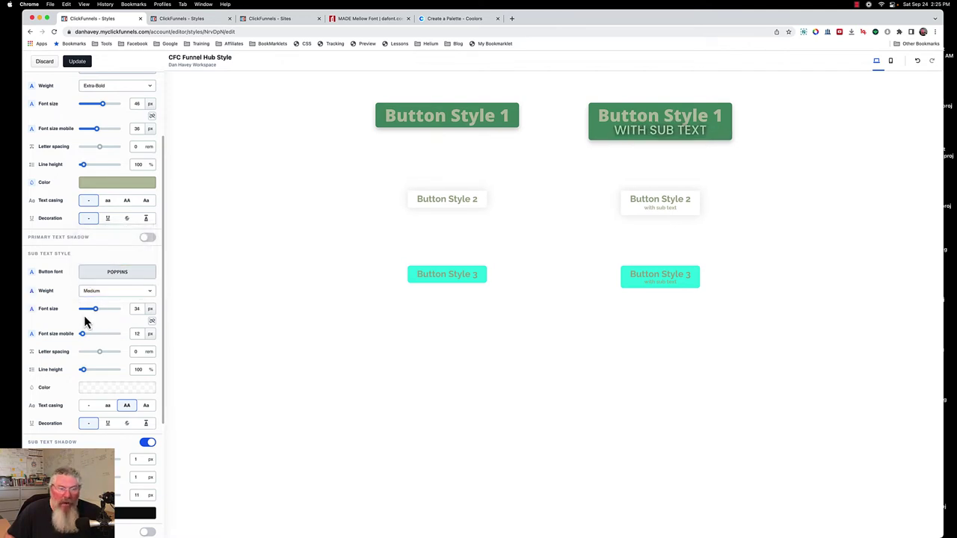
scroll(84, 316, down, 3)
scroll(83, 315, down, 4)
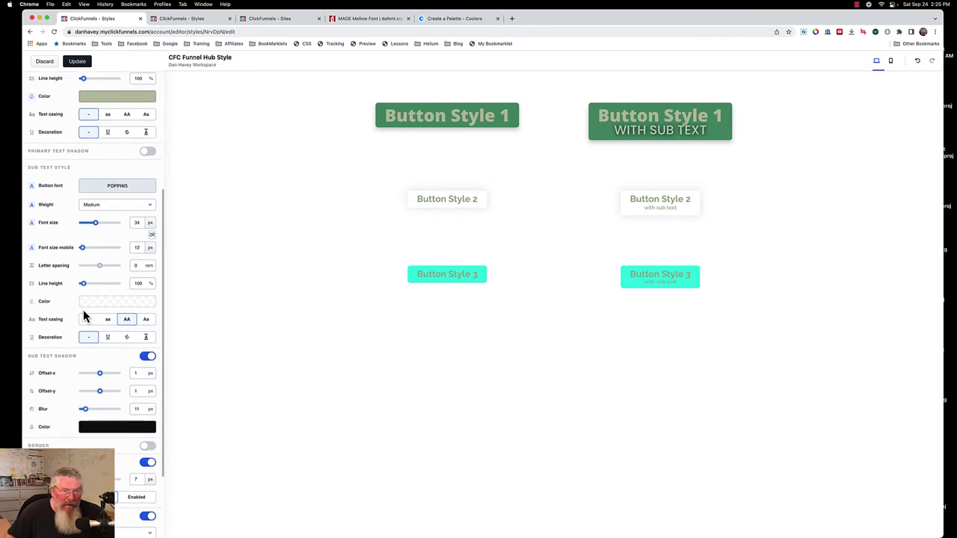
Set button style 1's sub text color to white ffffff at 100% alpha and turn off the sub text shadow.
click(102, 273)
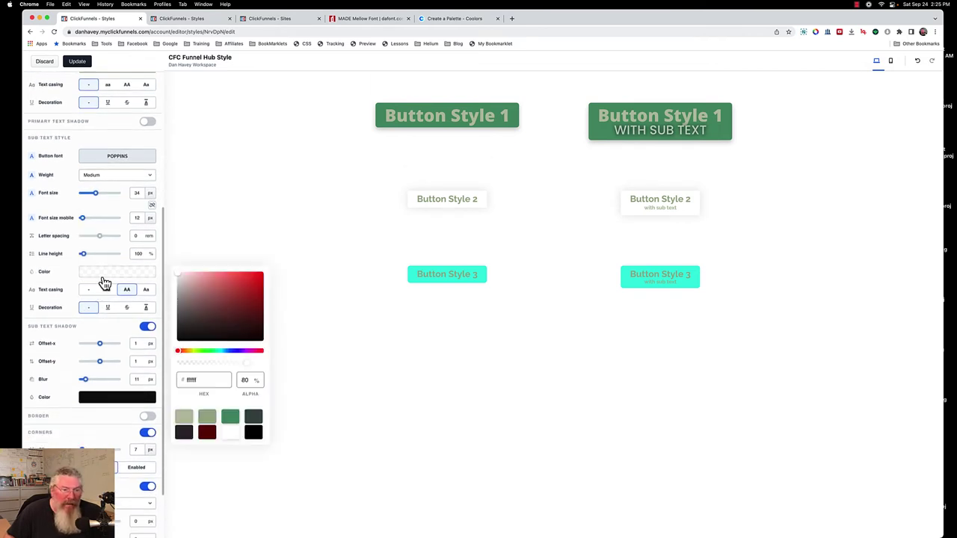
click(229, 438)
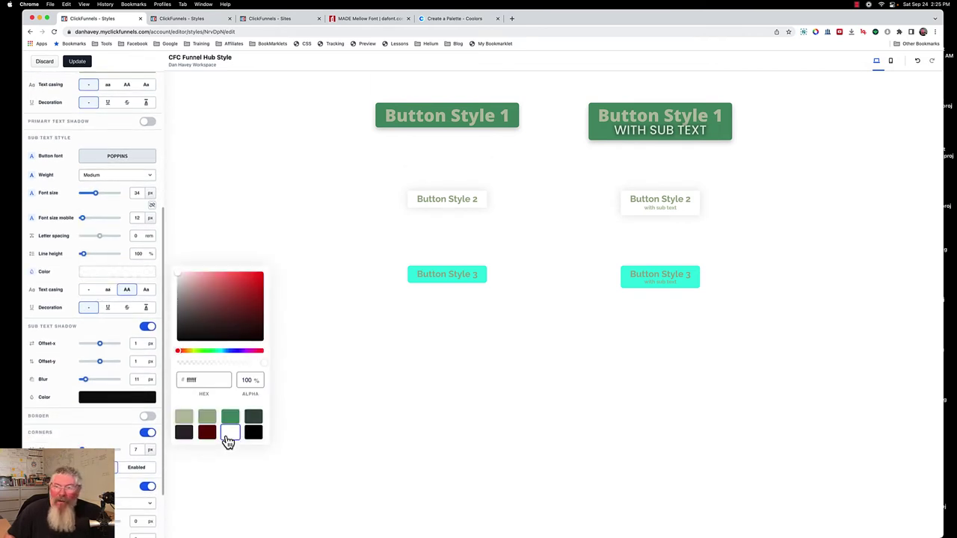
click(69, 328)
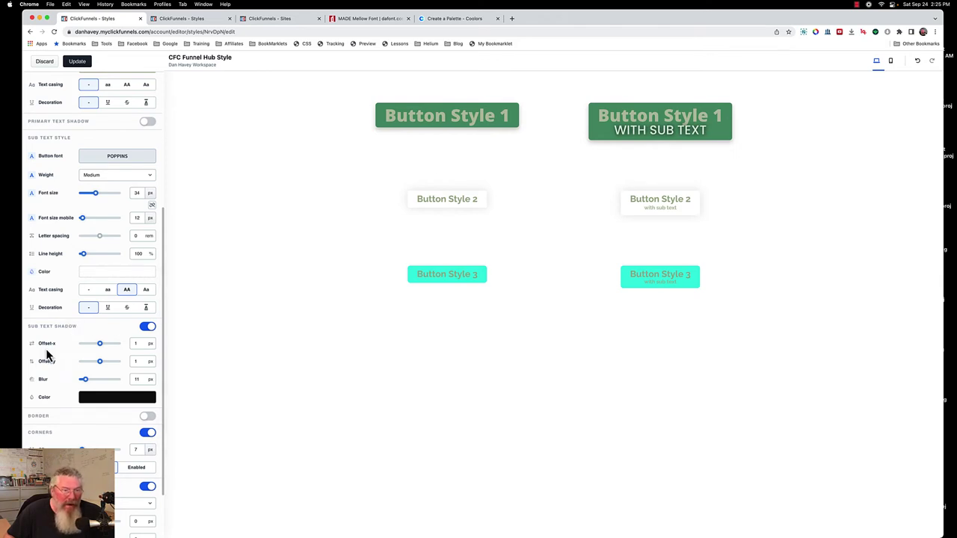
scroll(60, 336, down, 3)
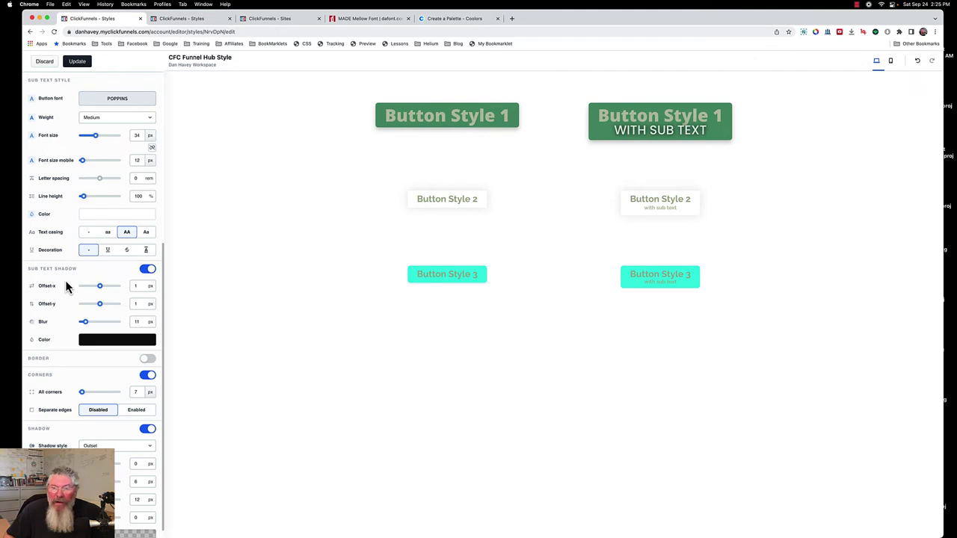
click(147, 270)
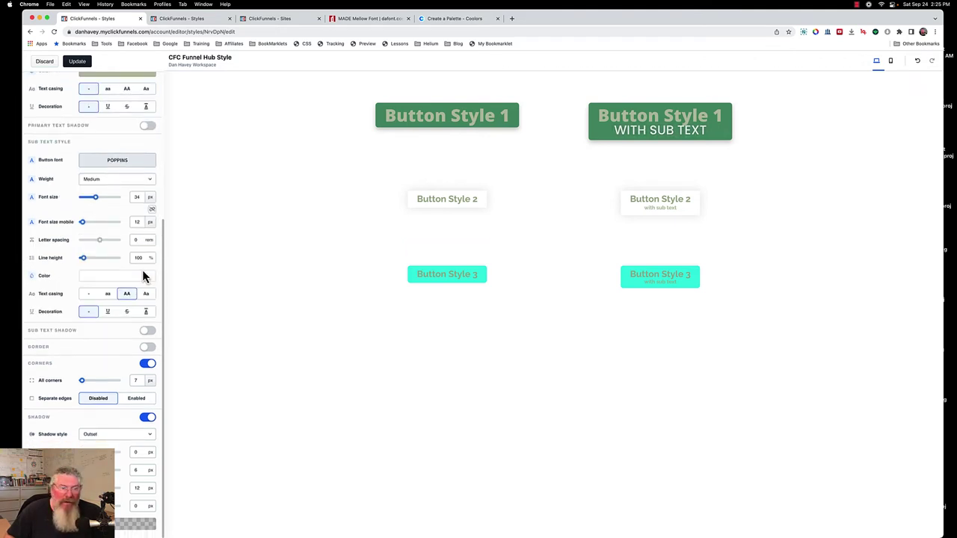
Turn on button style 1's border with color 3b5249 and a 3 px stroke.
click(147, 347)
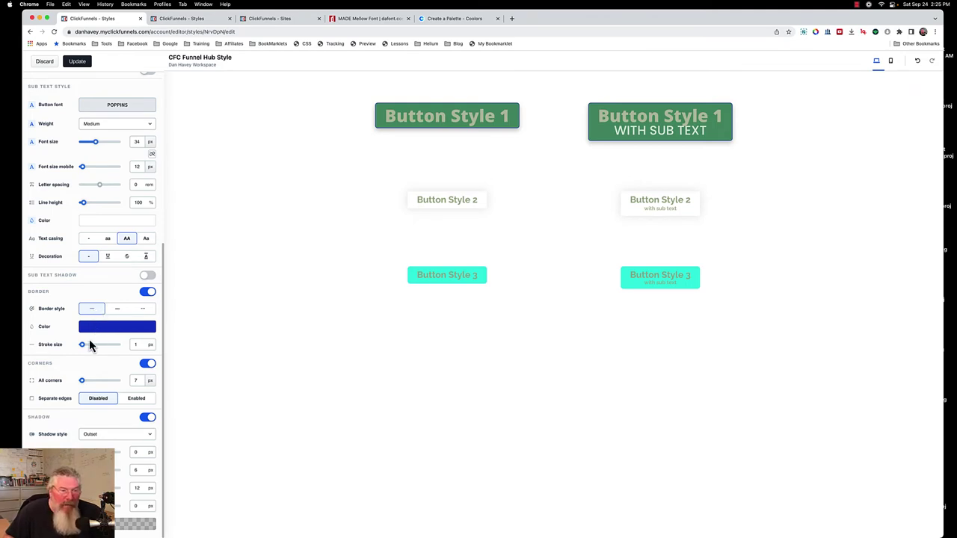
click(95, 327)
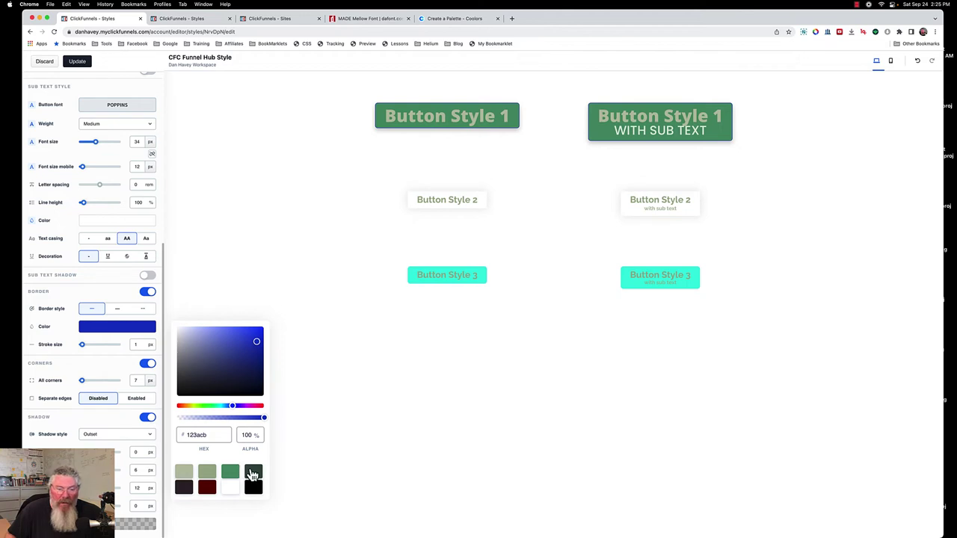
click(252, 473)
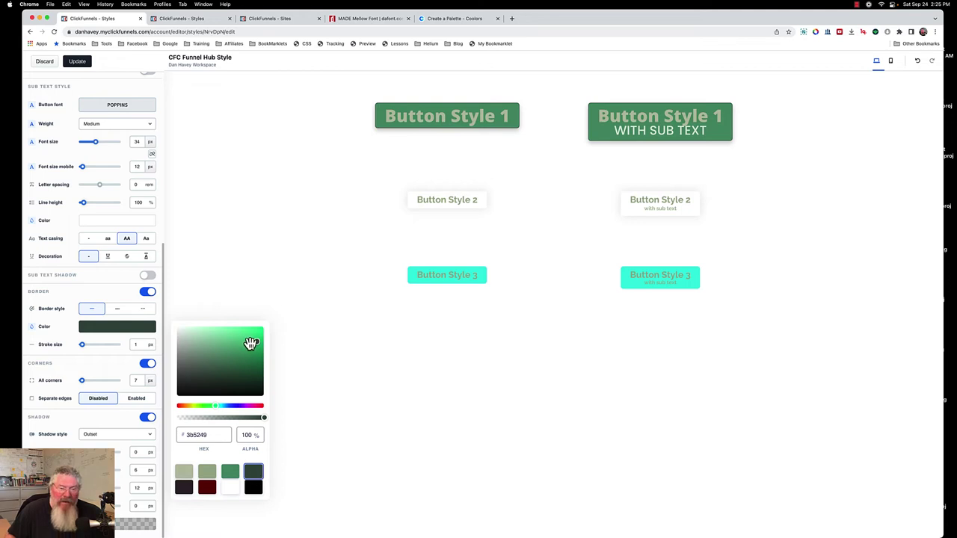
click(83, 346)
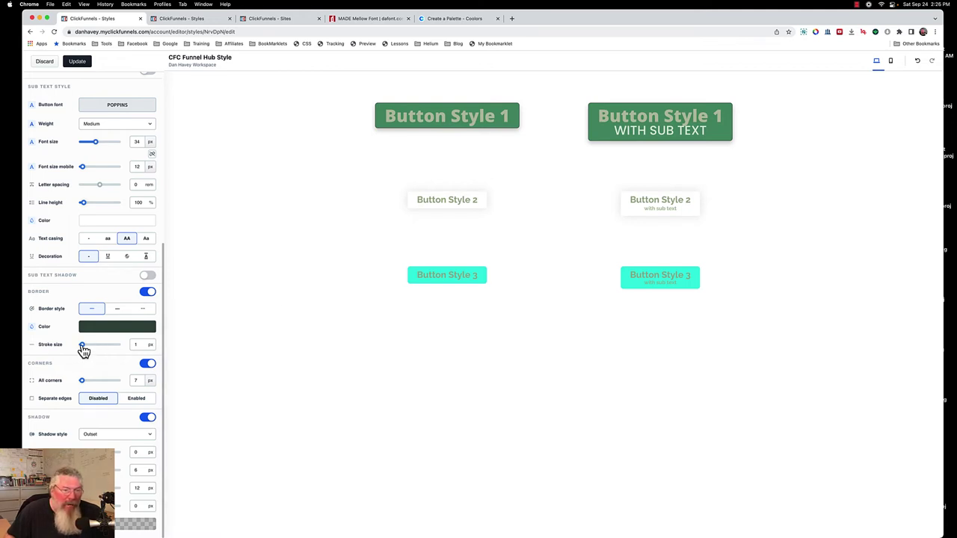
drag(83, 348, 85, 350)
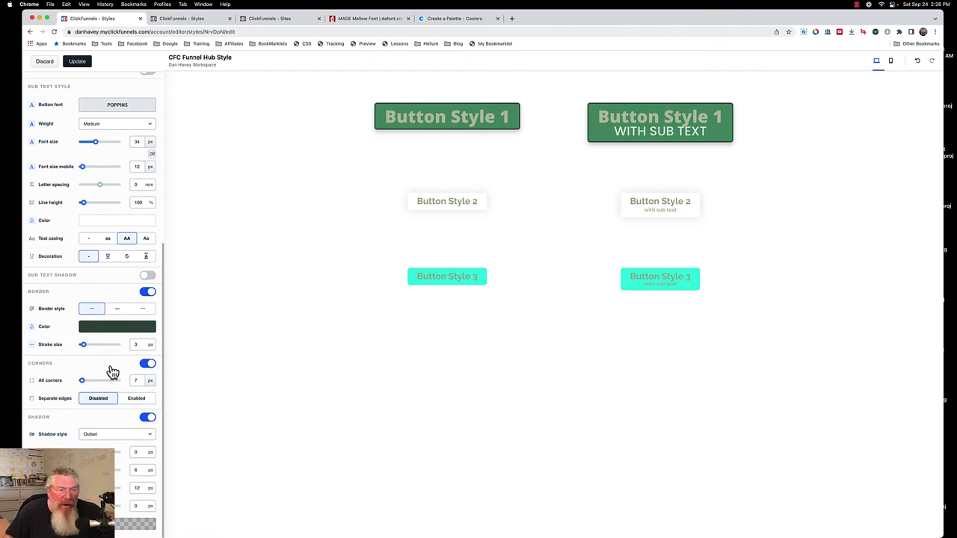
Round all button corners to 164 px, enable separate edges, and set top left 0 px, bottom right 148 px and top right 161 px.
drag(82, 382, 96, 381)
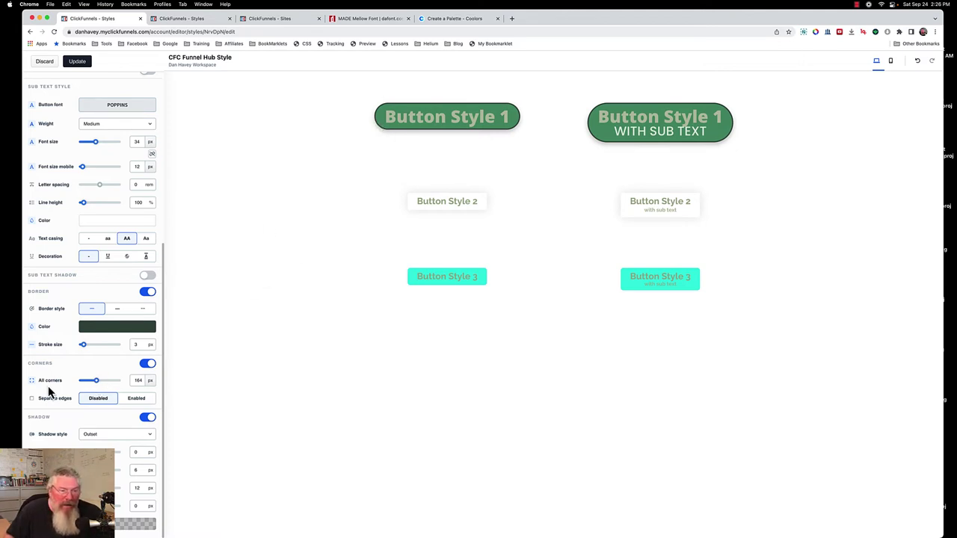
click(137, 401)
scroll(57, 389, down, 2)
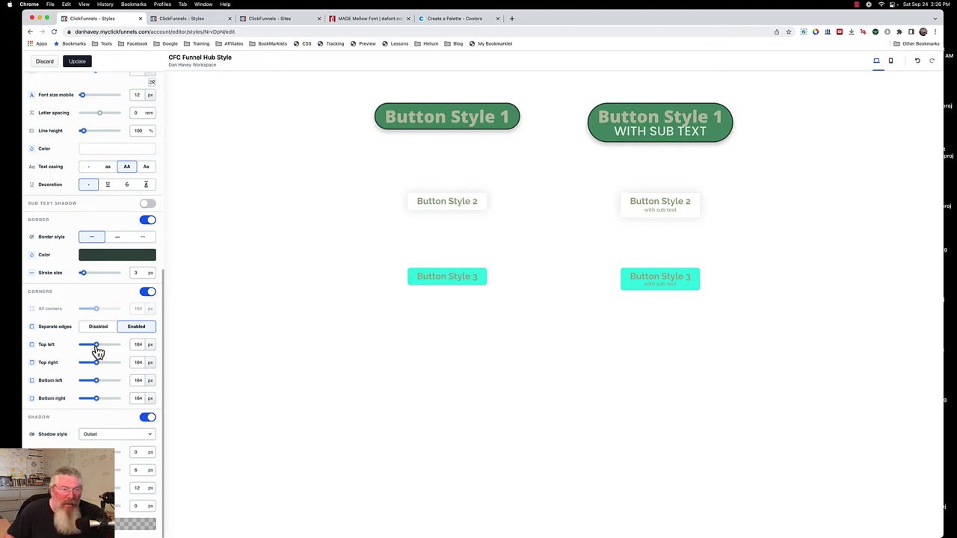
drag(96, 346, 66, 353)
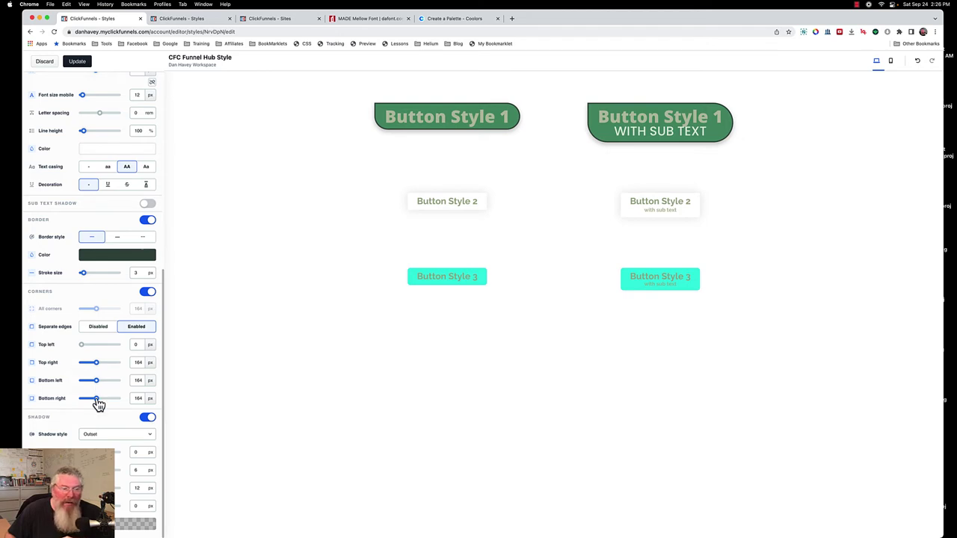
mouse_move(96, 403)
mouse_down()
mouse_move(66, 404)
mouse_move(97, 404)
mouse_up()
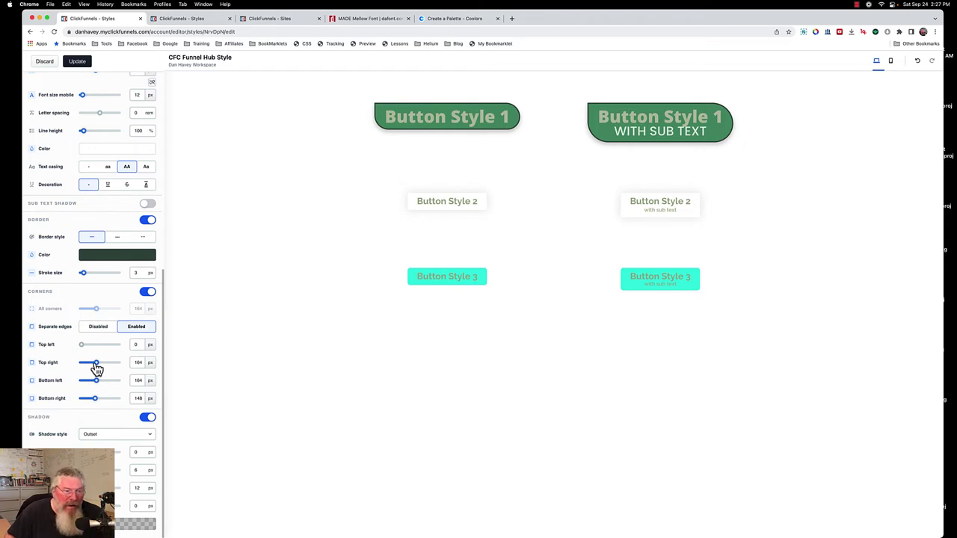
mouse_move(95, 369)
mouse_down()
mouse_move(70, 372)
mouse_move(96, 370)
mouse_up()
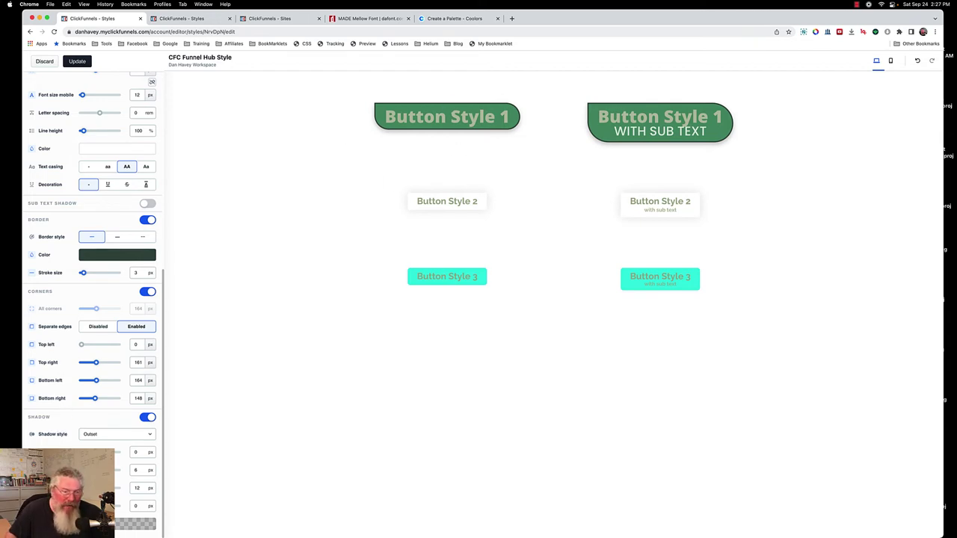
Set button style 1's outset shadow to X offset 6 px, Y offset 21 px, blur 29 px and spread 0 px.
mouse_move(85, 469)
mouse_down()
mouse_move(114, 472)
mouse_move(75, 473)
mouse_move(95, 472)
mouse_move(74, 452)
mouse_move(85, 453)
mouse_up()
mouse_move(87, 487)
mouse_down()
mouse_move(112, 488)
mouse_move(88, 488)
mouse_move(86, 506)
mouse_move(81, 488)
mouse_up()
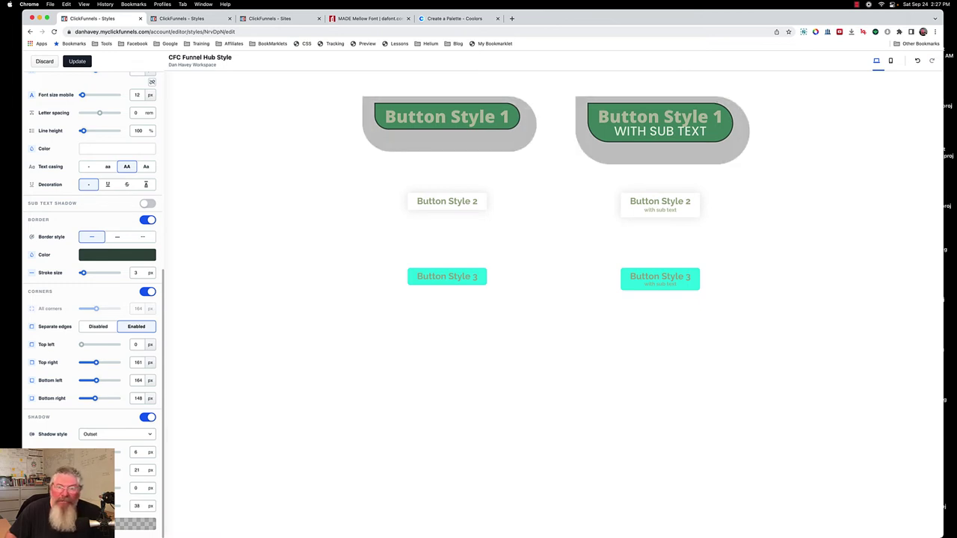
mouse_move(94, 505)
mouse_down()
mouse_move(119, 505)
mouse_move(84, 506)
mouse_move(100, 505)
mouse_move(87, 487)
mouse_move(138, 495)
mouse_move(94, 489)
mouse_move(80, 505)
mouse_up()
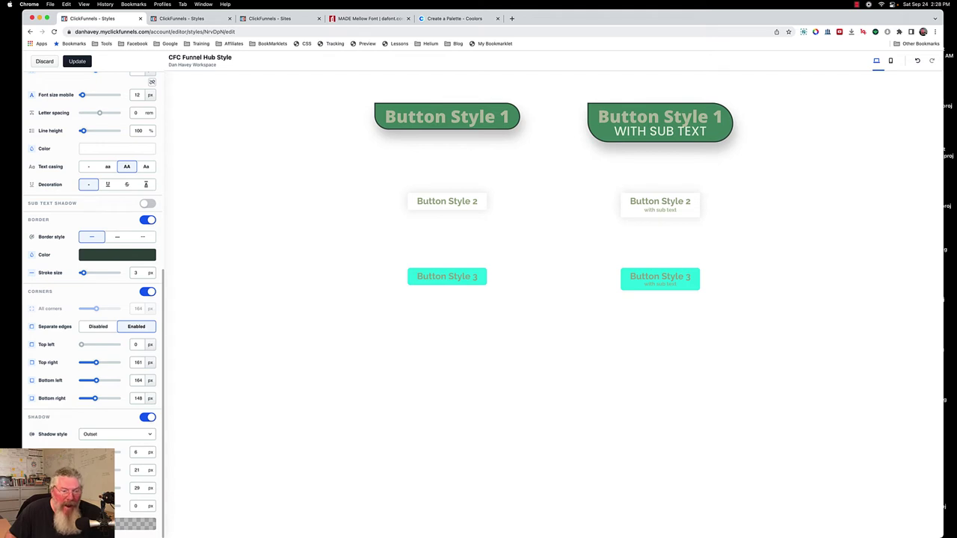
Try the dark red theme color on the button shadow, and change it to blue 050067 at 42% alpha.
click(136, 524)
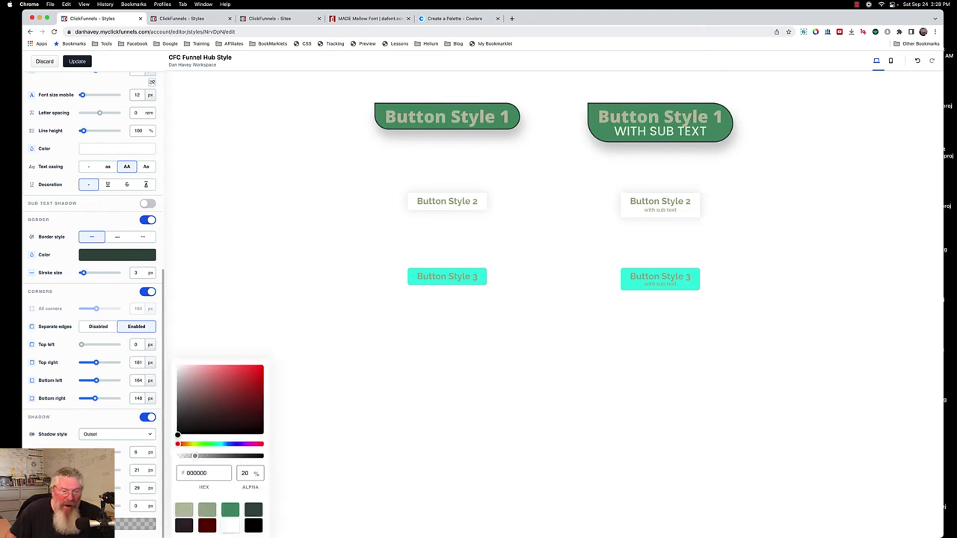
click(207, 527)
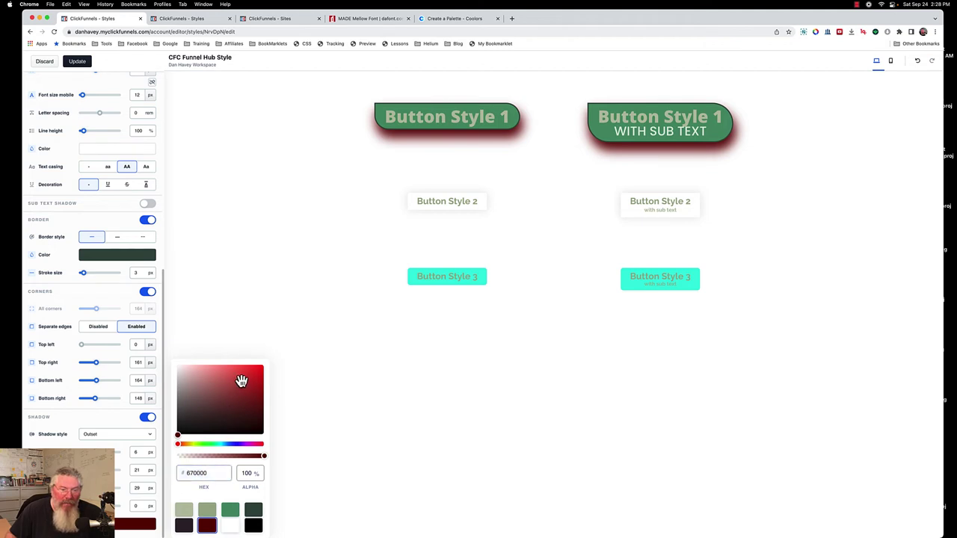
click(236, 445)
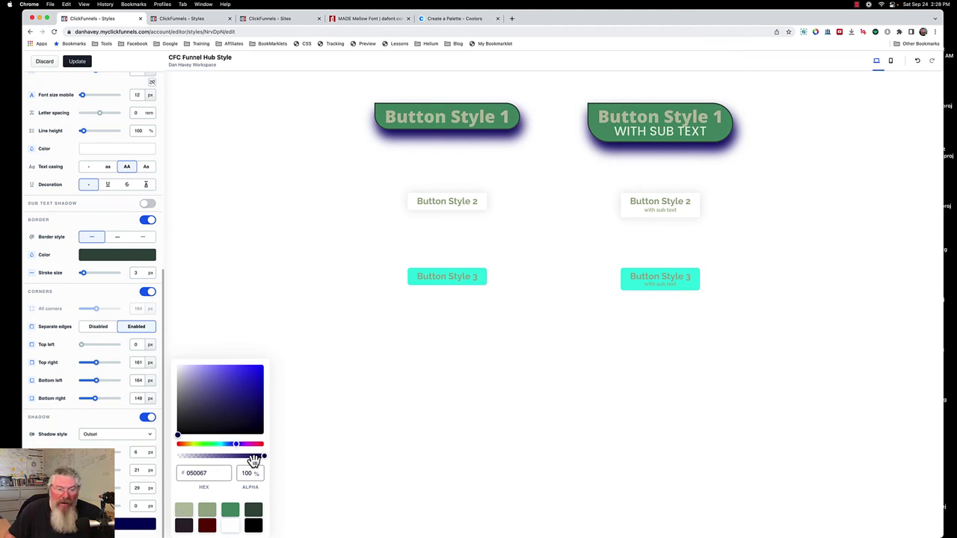
drag(262, 456, 215, 465)
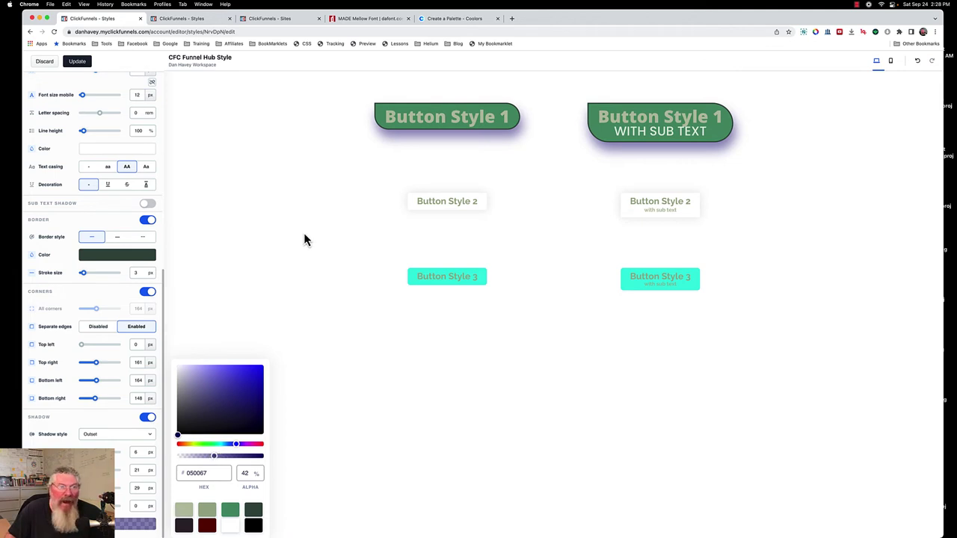
Discard the button style edits and view the CFC Funnel Hub Style color settings.
click(46, 63)
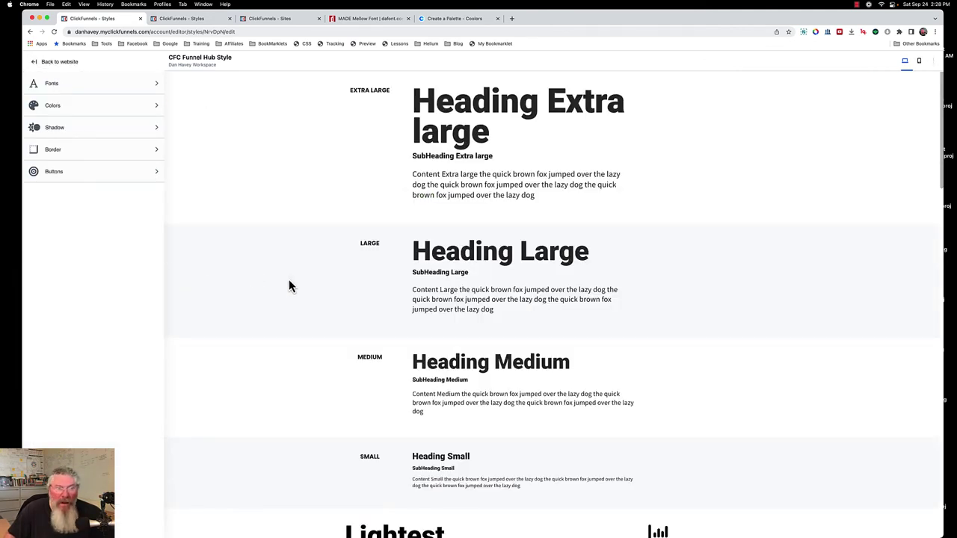
click(53, 108)
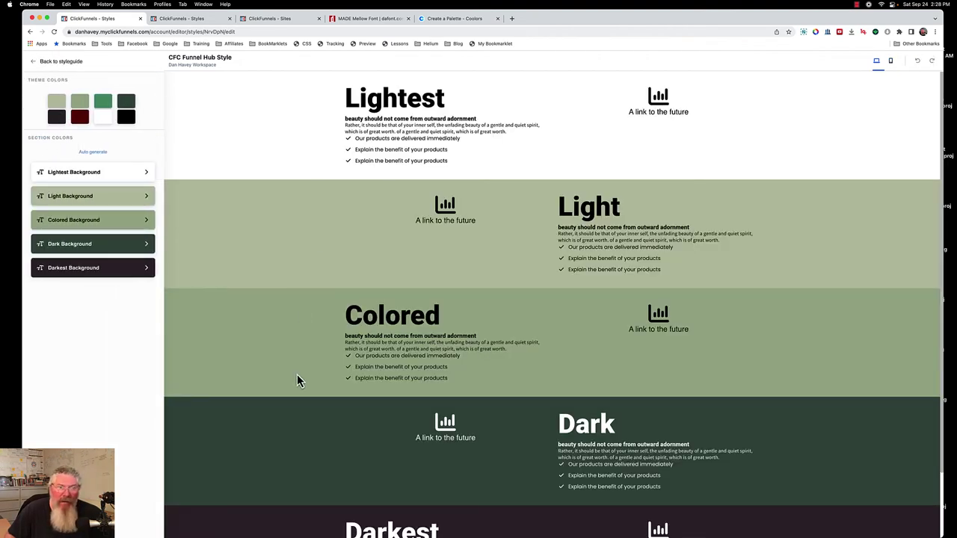
click(58, 66)
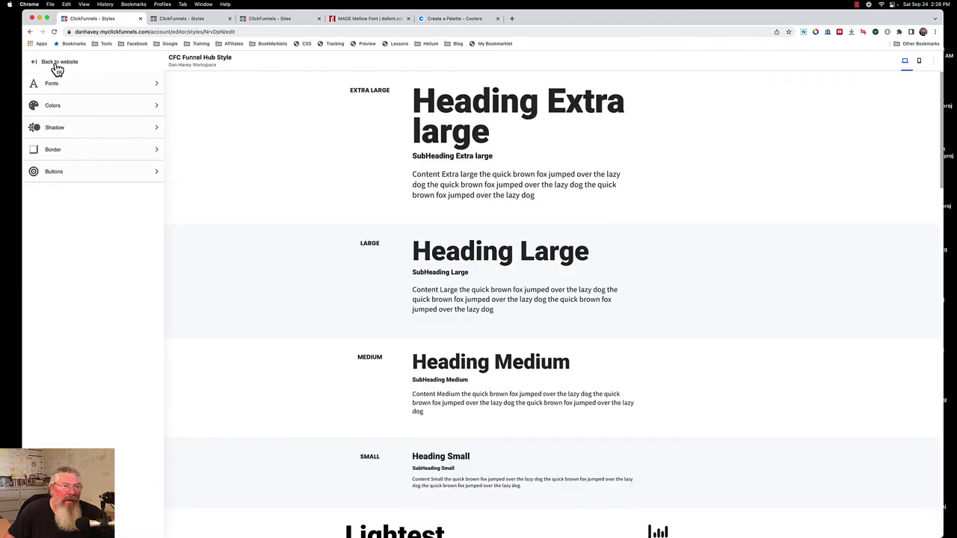
Open Demo Test Style from the Styles list and show its color settings.
click(58, 64)
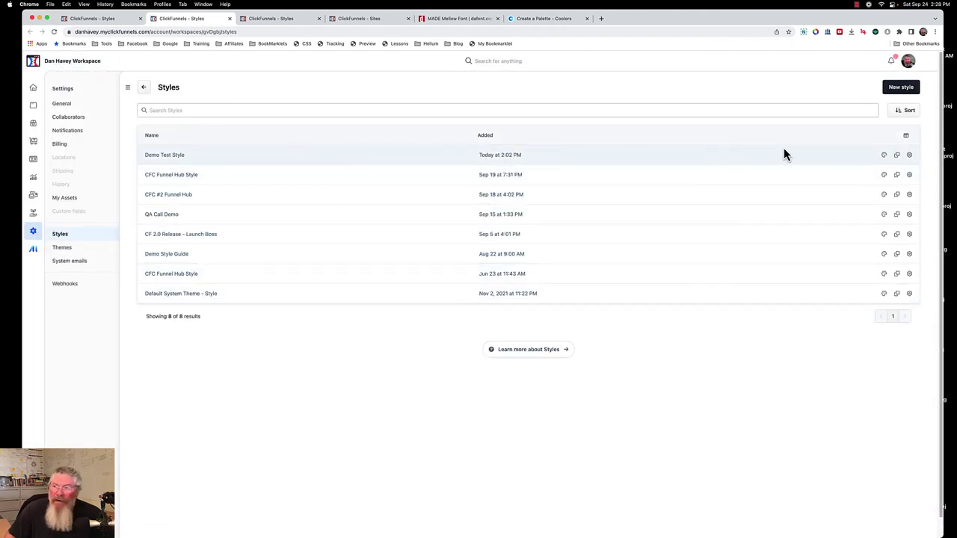
click(885, 156)
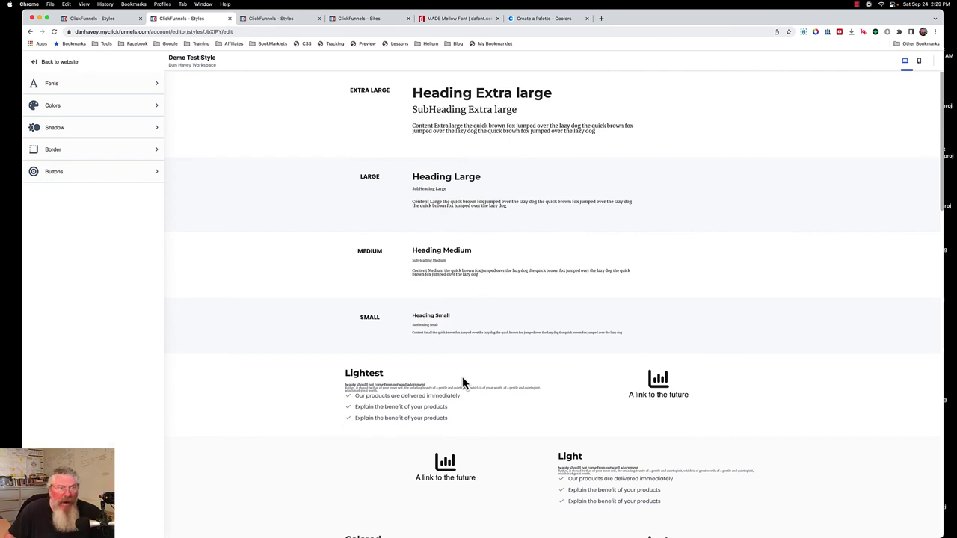
scroll(413, 385, down, 6)
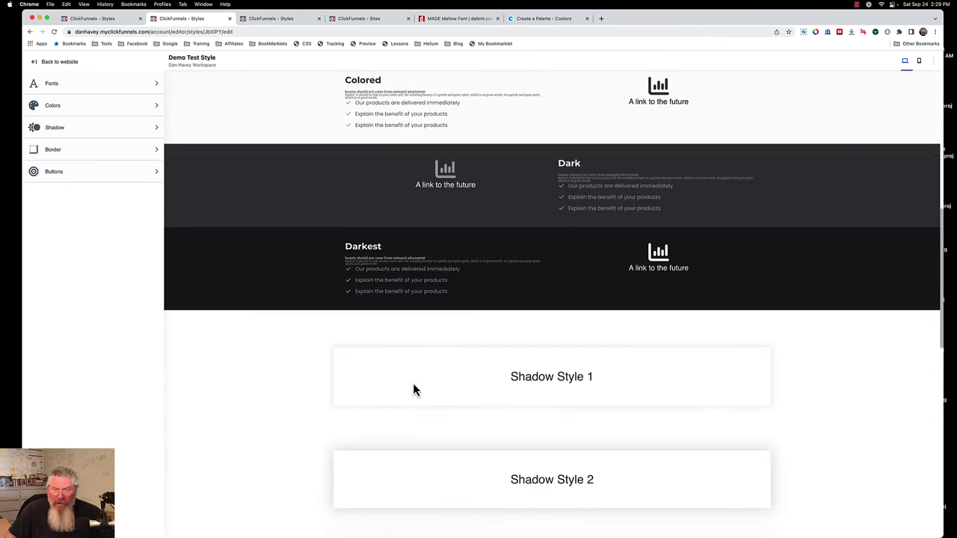
scroll(412, 389, down, 2)
scroll(413, 389, up, 8)
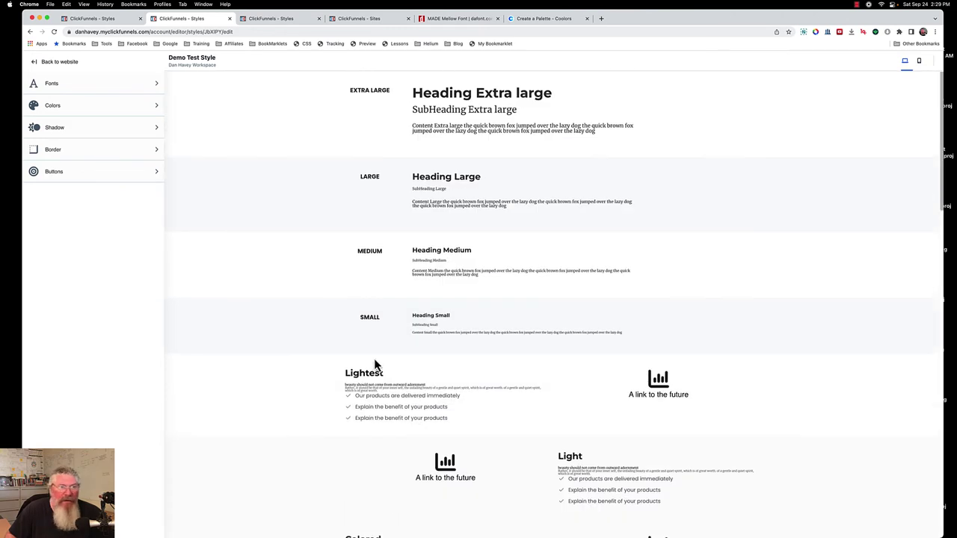
click(52, 106)
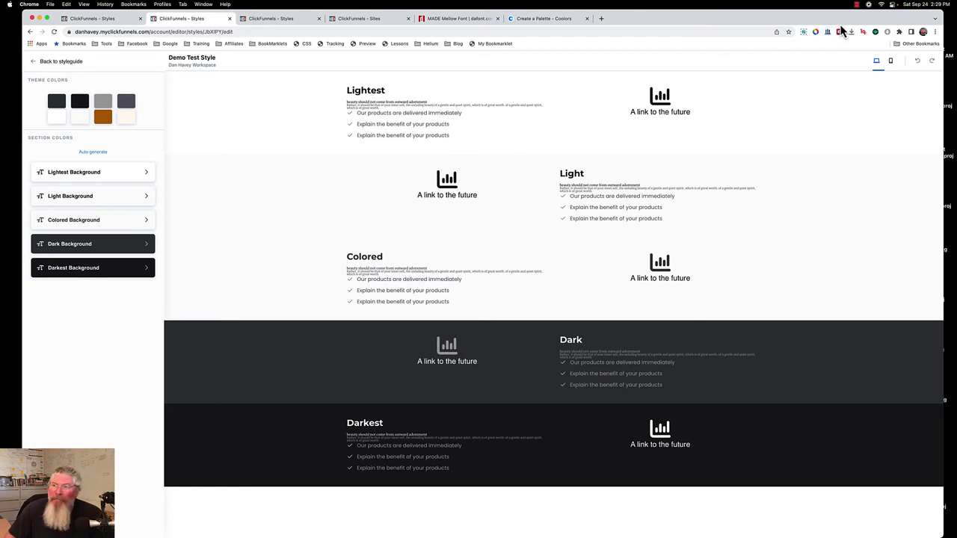
click(857, 4)
click(861, 25)
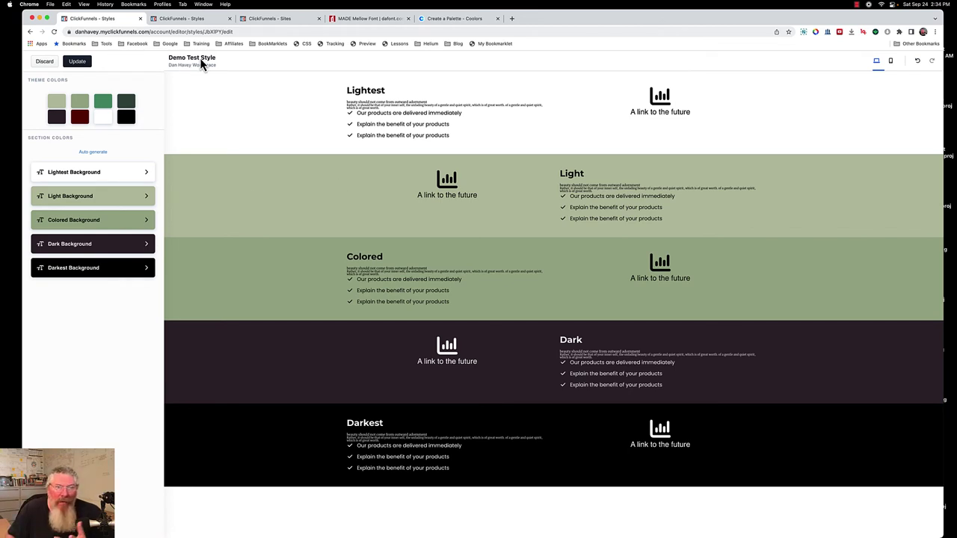
Save the Demo Test Style color changes in both open editor tabs and close the duplicate tab.
click(82, 62)
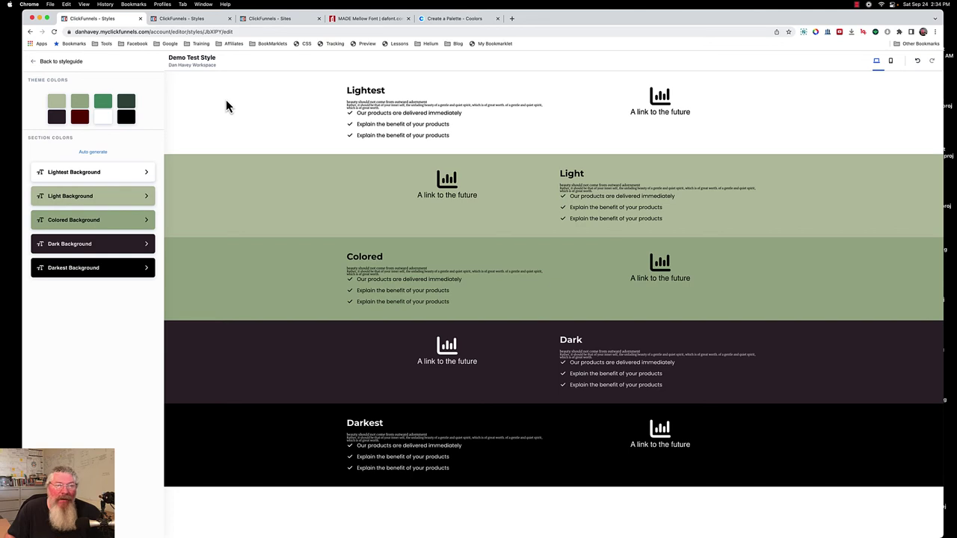
click(193, 21)
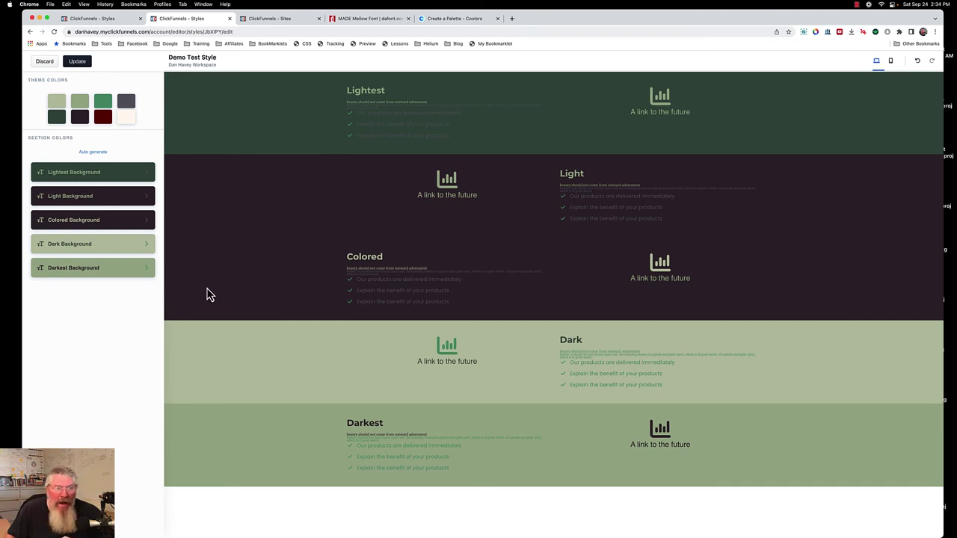
click(140, 18)
click(85, 64)
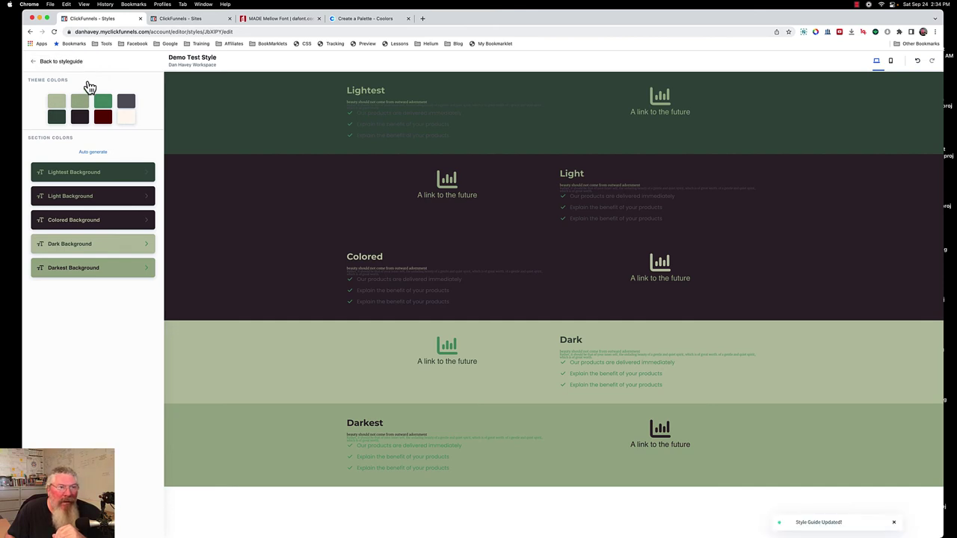
Leave the style editor and return to the workspace's Styles list.
click(55, 64)
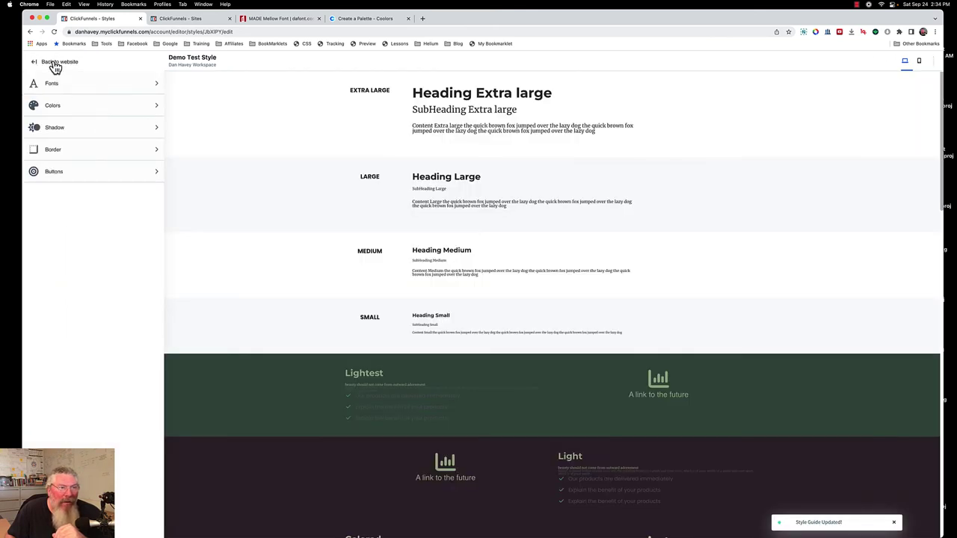
click(56, 64)
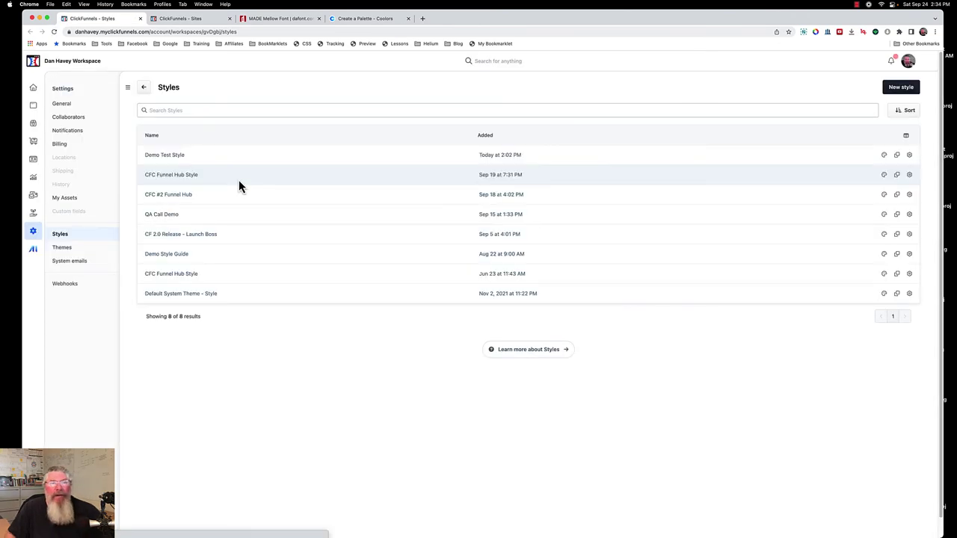
Open the site's settings, examine the Style choices under Advanced settings, and discard without changing anything.
click(33, 108)
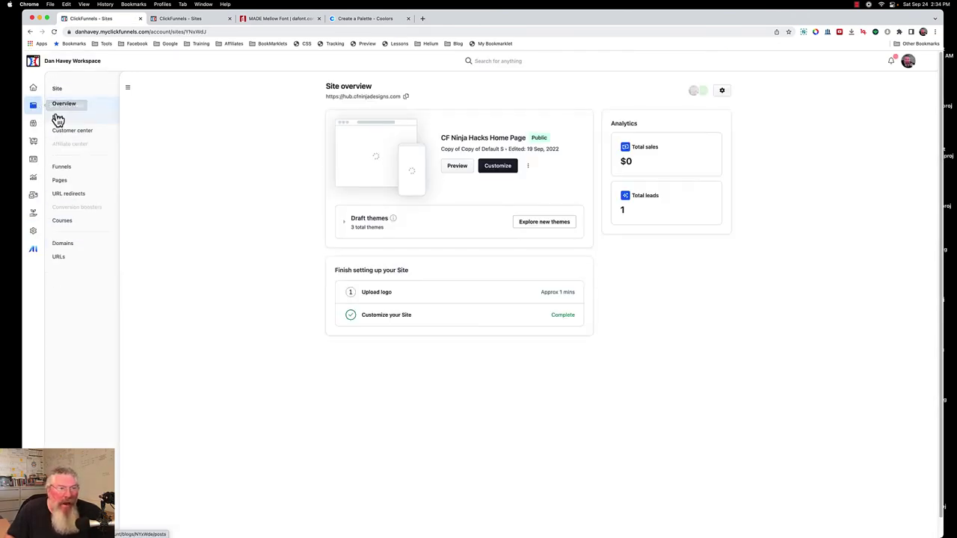
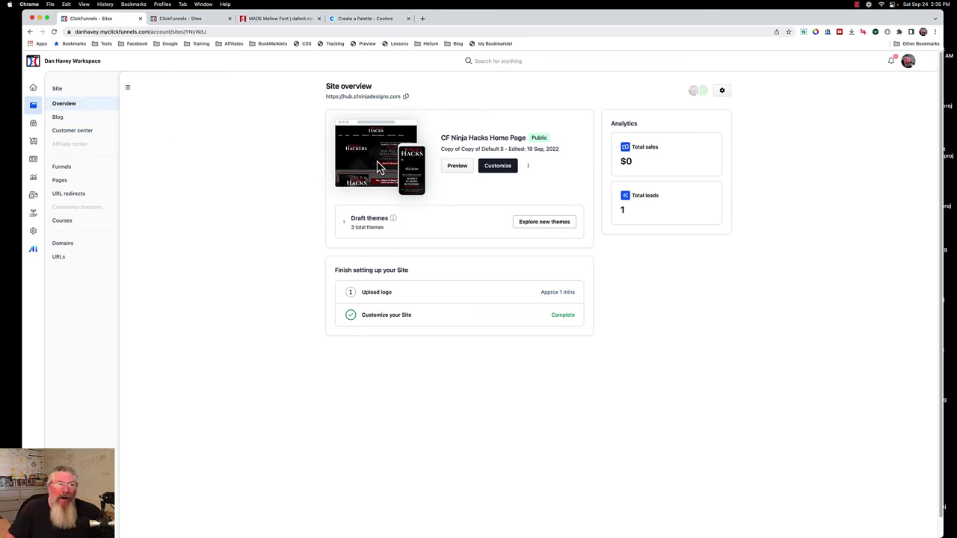
click(527, 168)
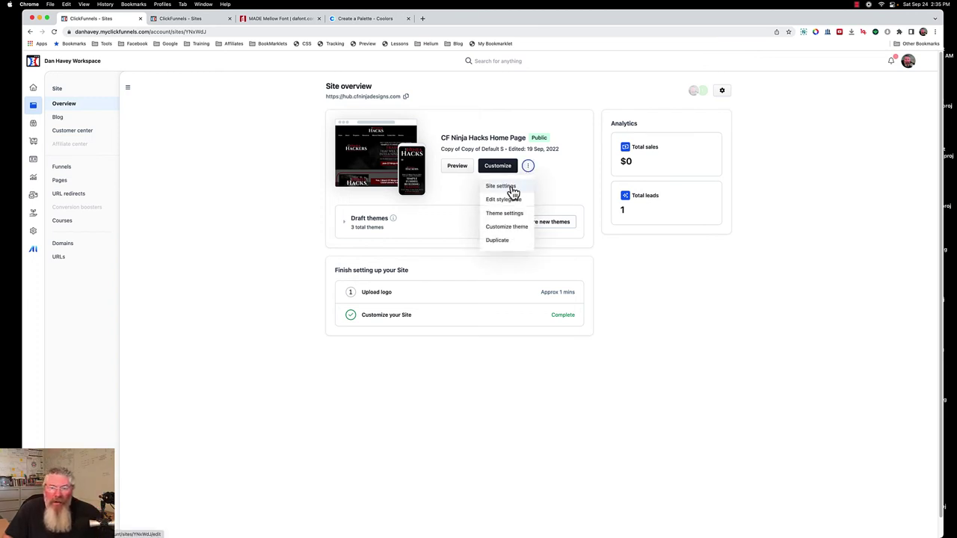
click(501, 187)
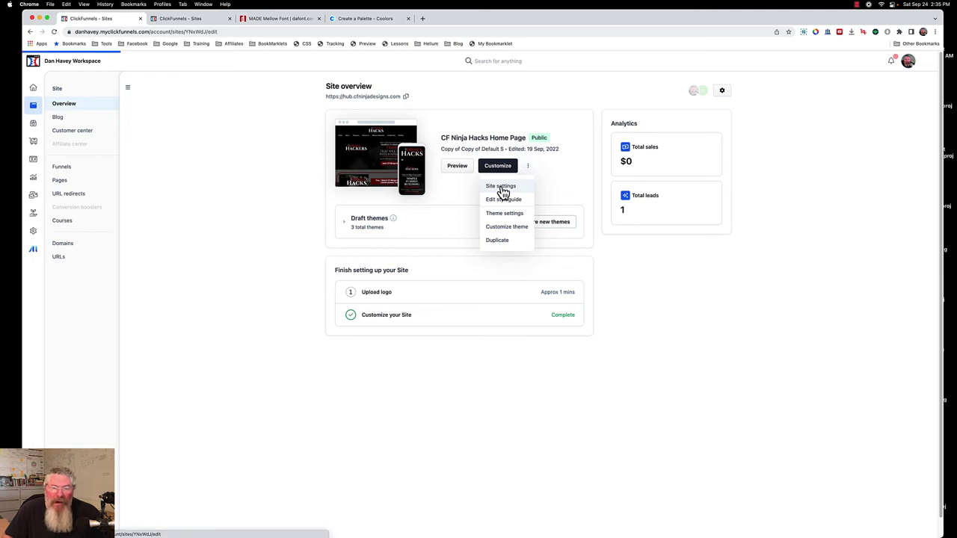
scroll(398, 262, down, 5)
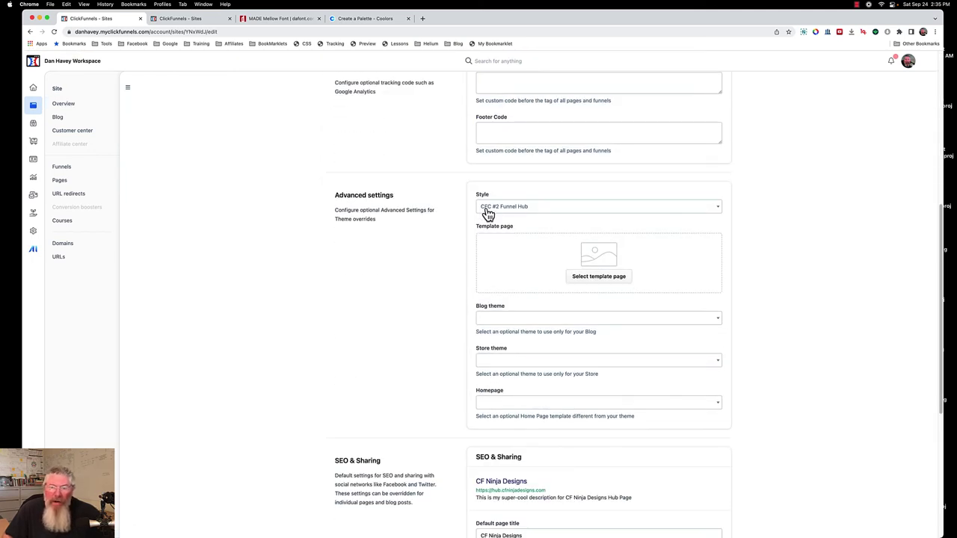
click(541, 211)
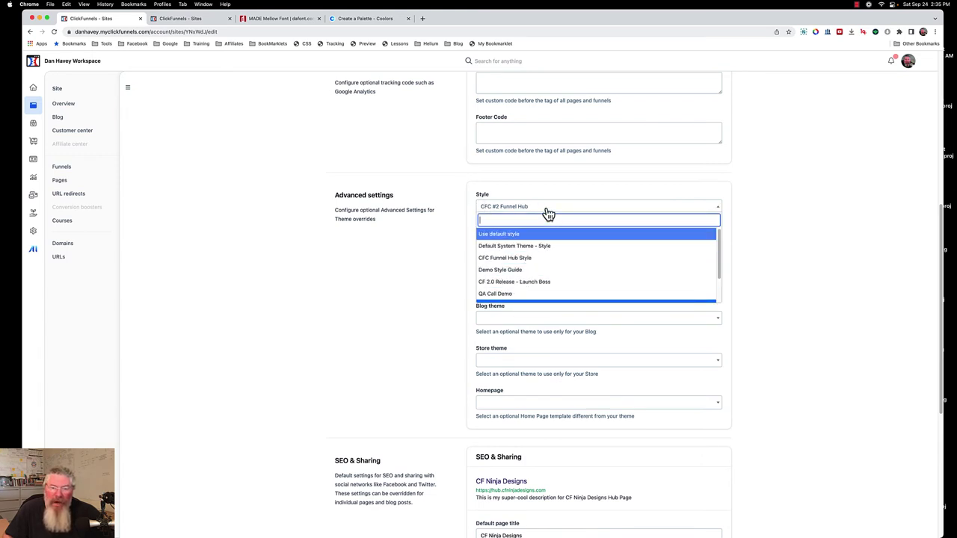
click(539, 212)
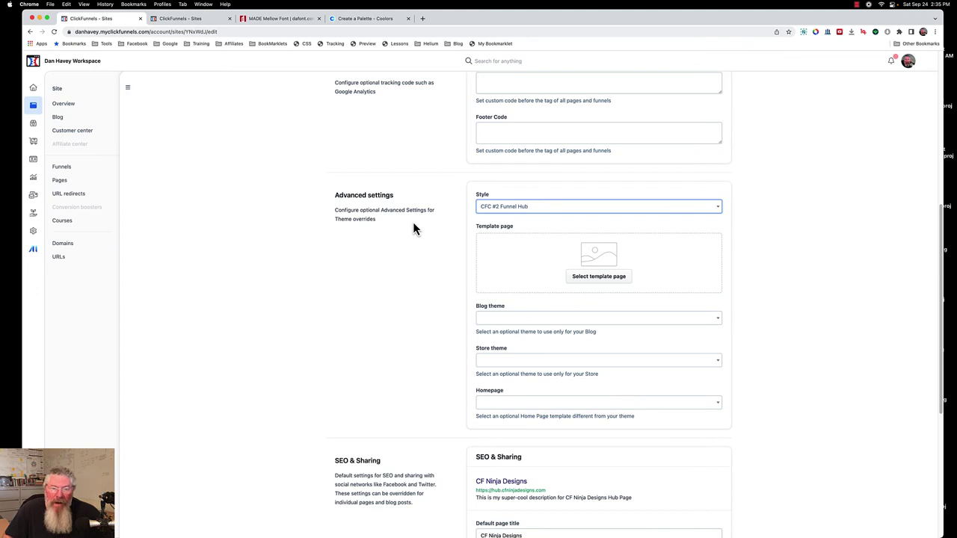
scroll(415, 229, up, 2)
scroll(413, 222, up, 7)
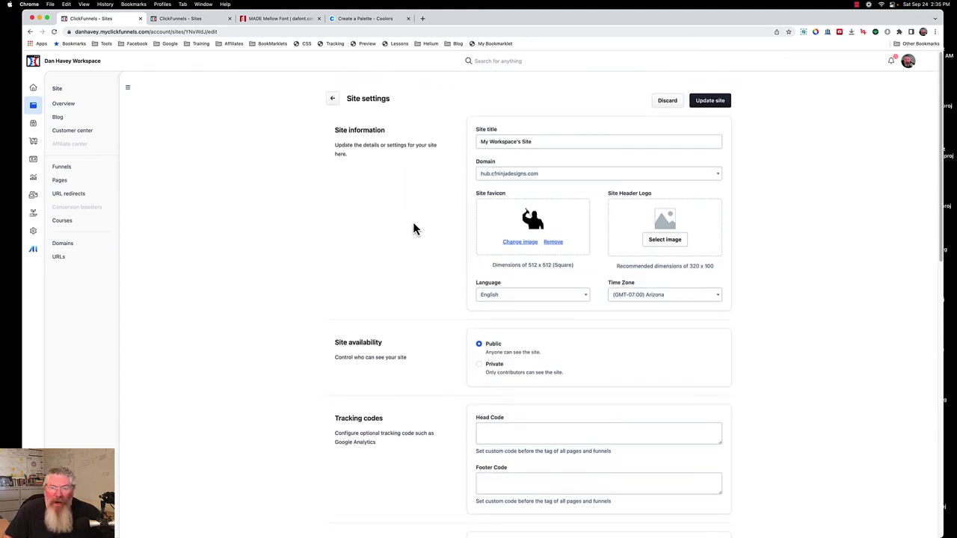
click(664, 105)
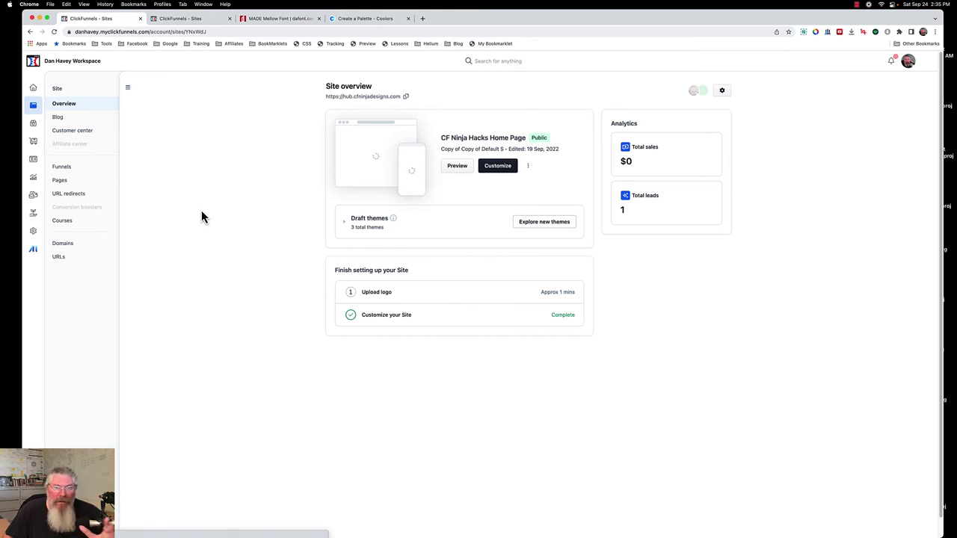
Create a blank standalone page named "Demo Test PAge" with the URL path /demo-test-page and search engine indexing set to No.
click(60, 183)
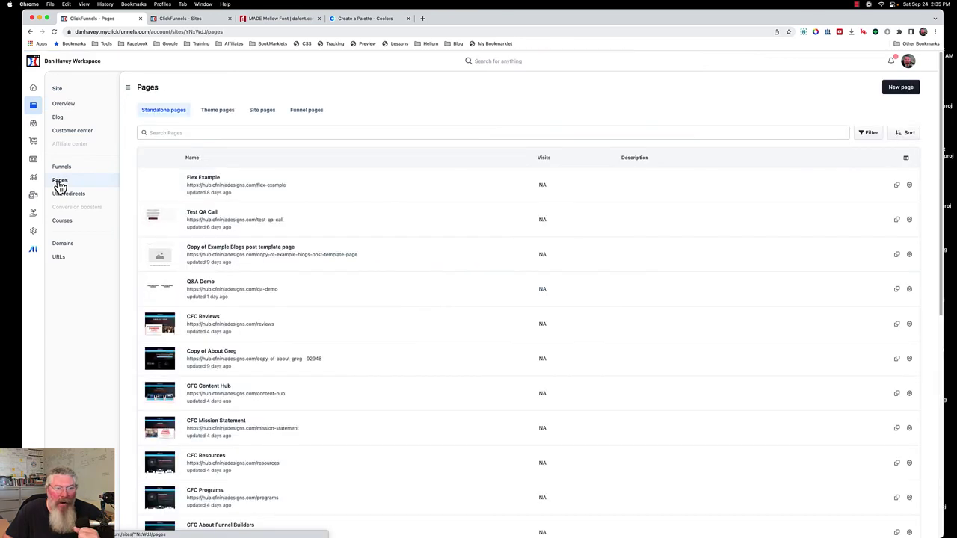
click(892, 91)
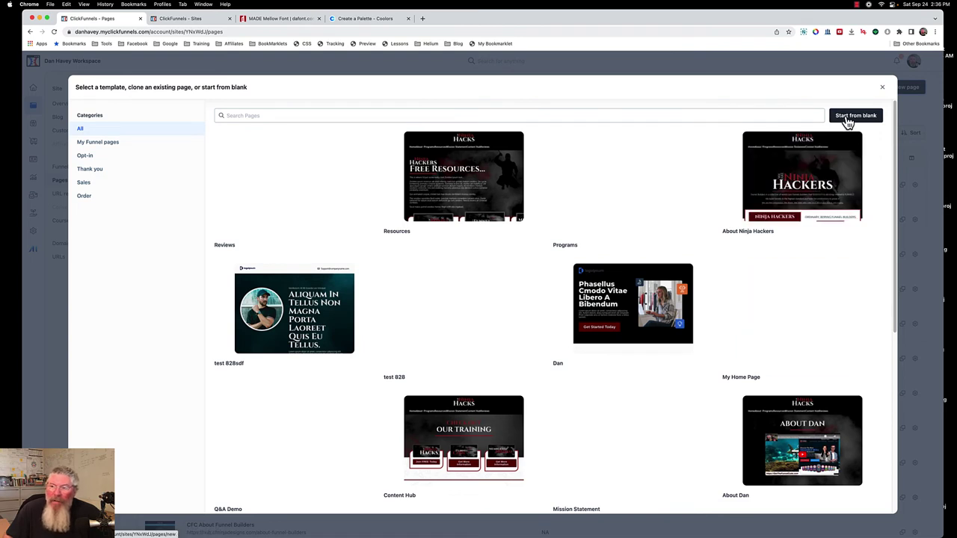
click(848, 119)
click(300, 142)
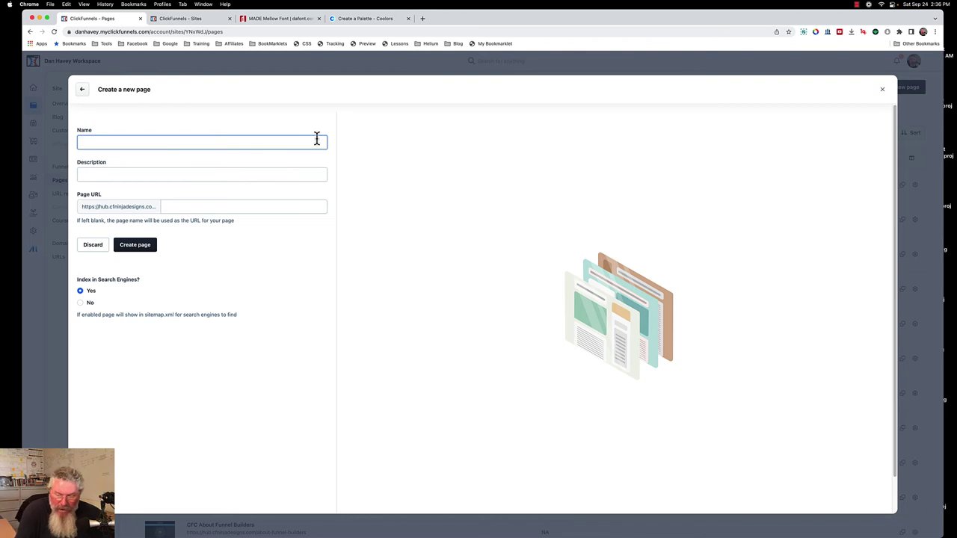
text(Demo Test PAge)
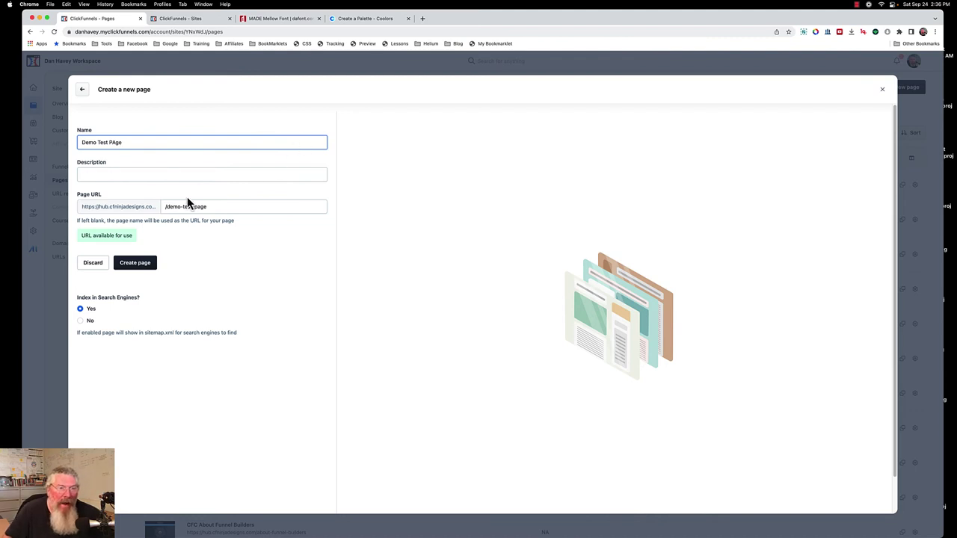
drag(161, 207, 239, 212)
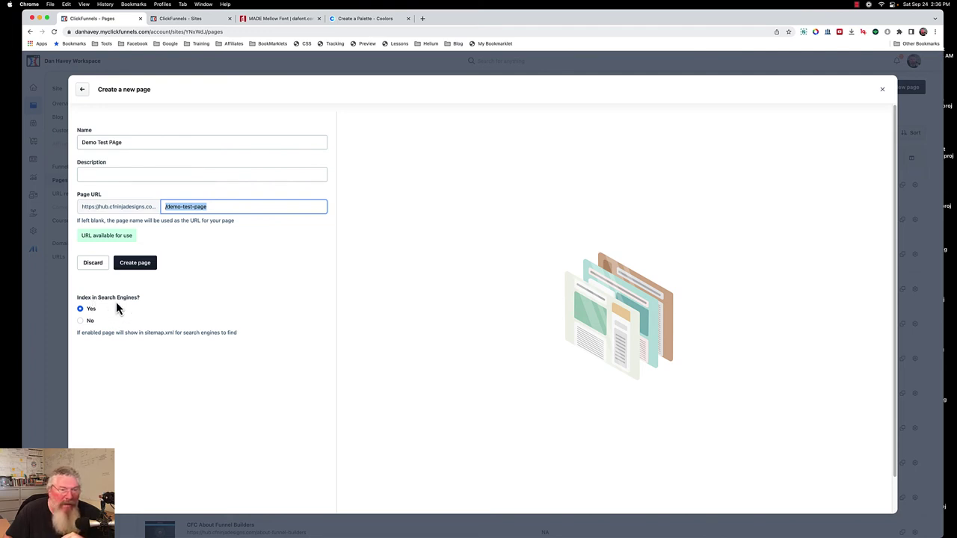
click(80, 320)
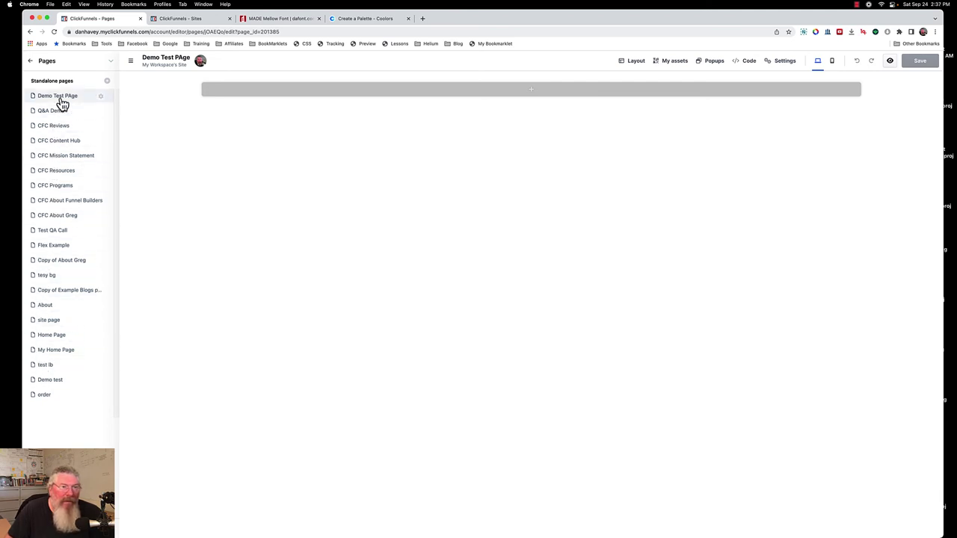
Assign Demo Test Style to Demo Test PAge in its page settings and update the page.
click(101, 97)
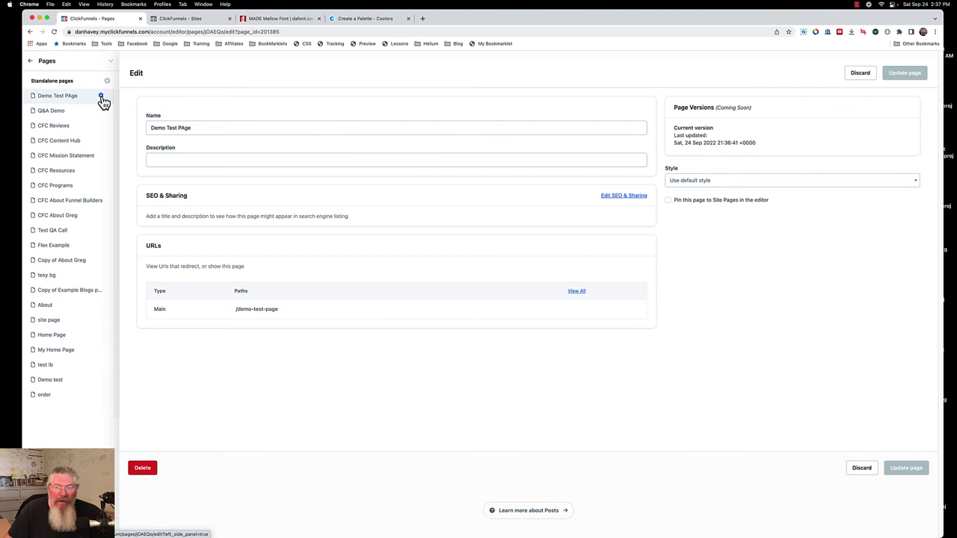
click(709, 184)
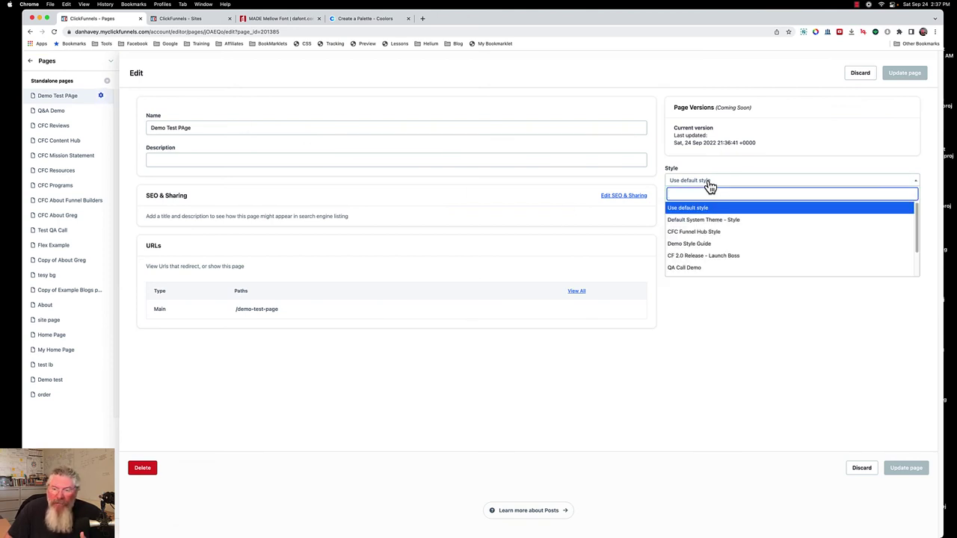
scroll(720, 239, down, 3)
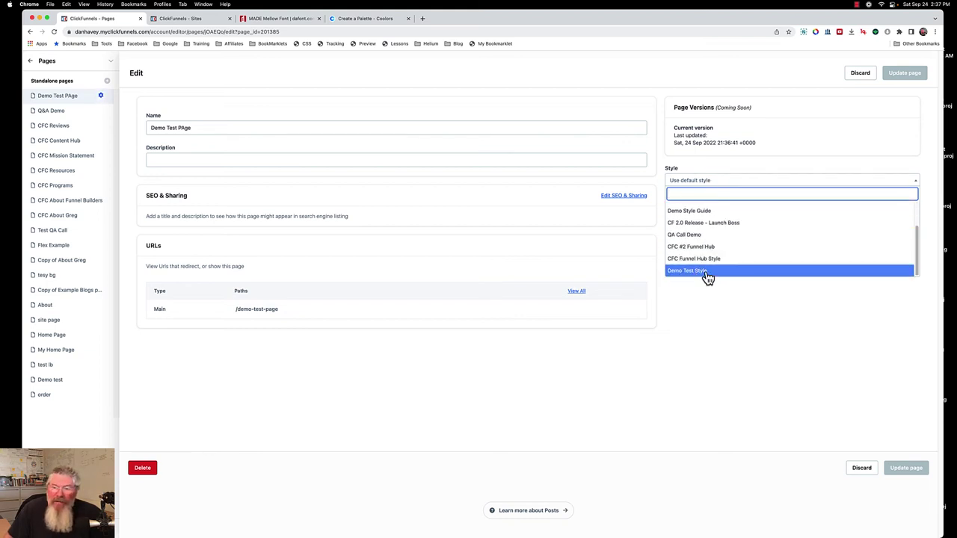
click(703, 274)
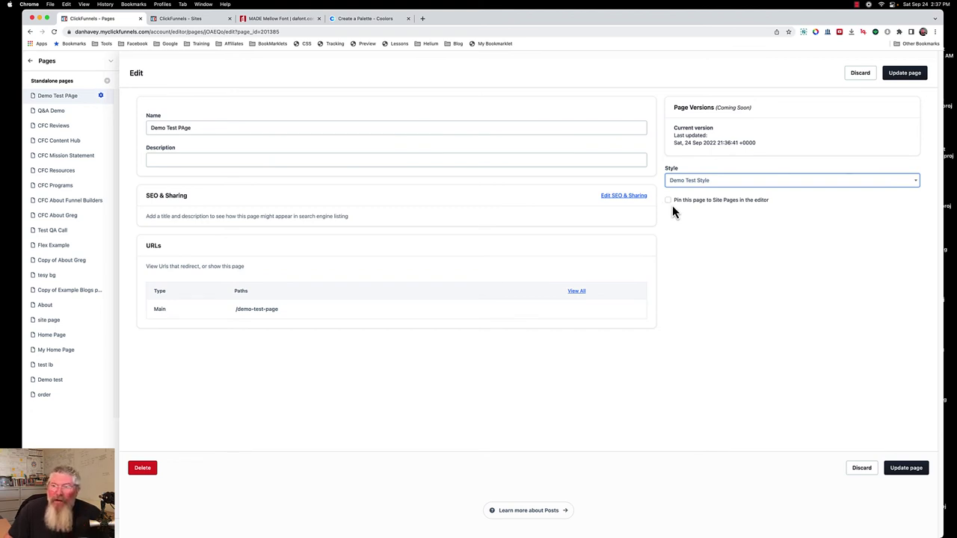
click(902, 78)
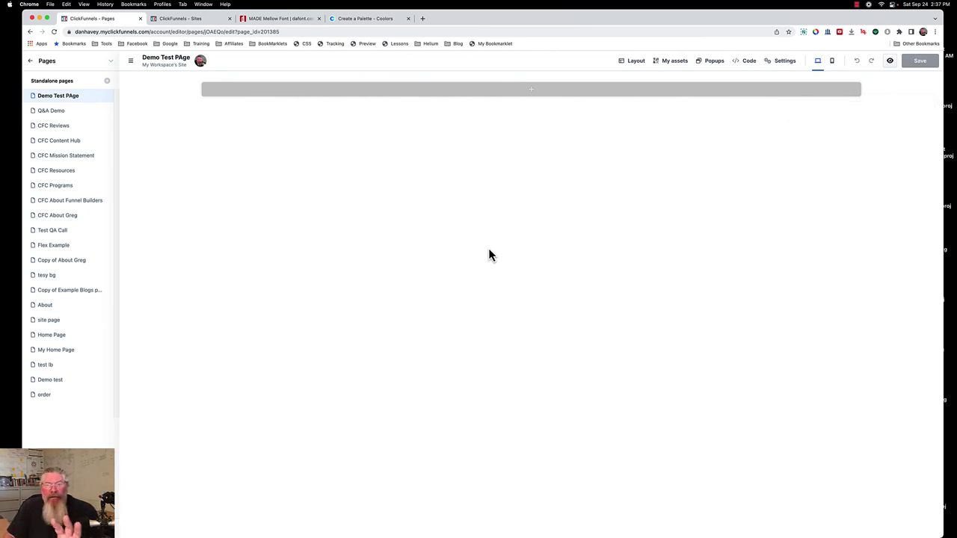
Add a blank Full Page section to the empty page and choose Lightest Background as its section paint.
click(531, 91)
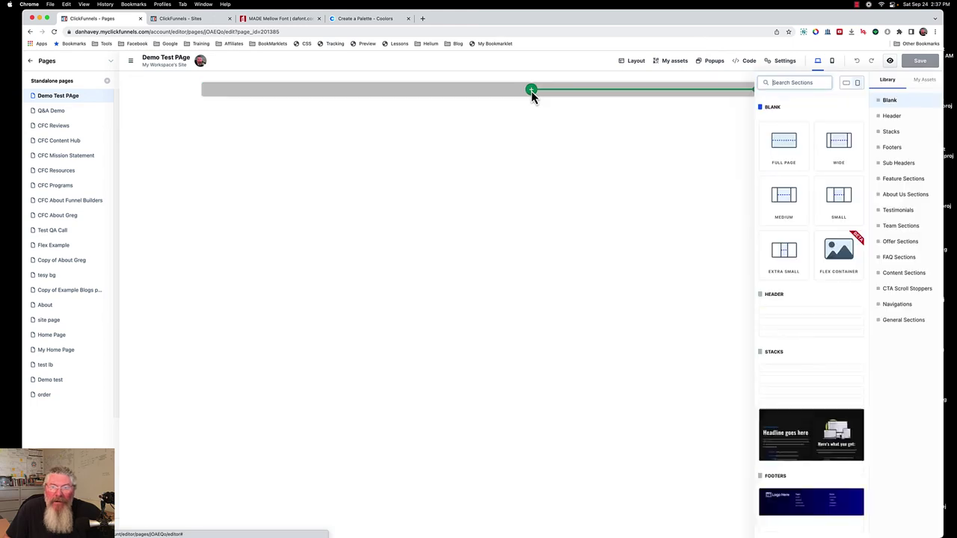
click(780, 145)
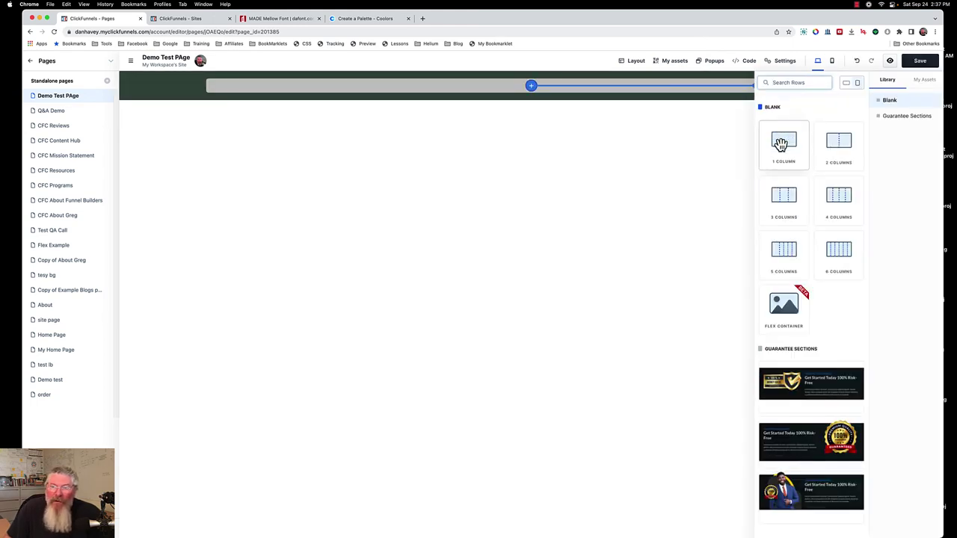
click(673, 143)
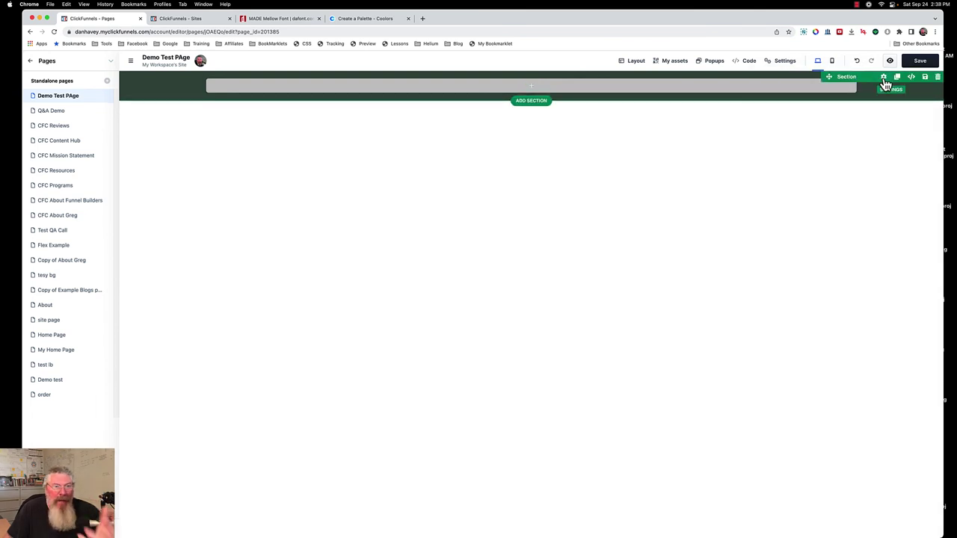
click(884, 78)
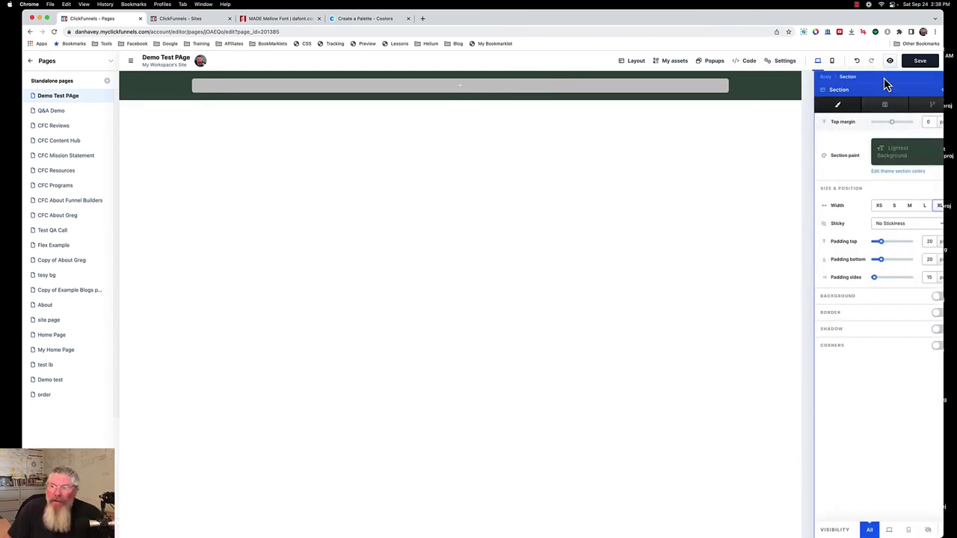
click(904, 160)
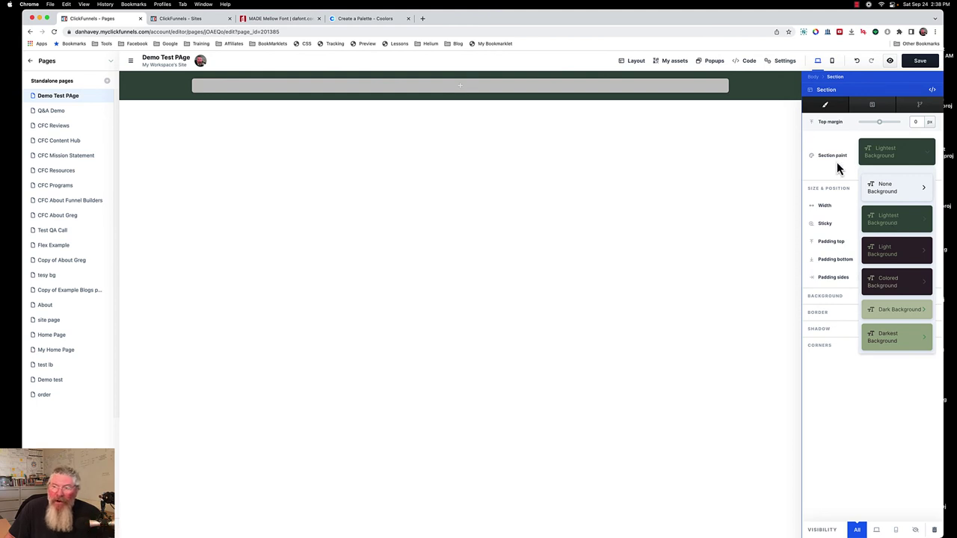
click(876, 221)
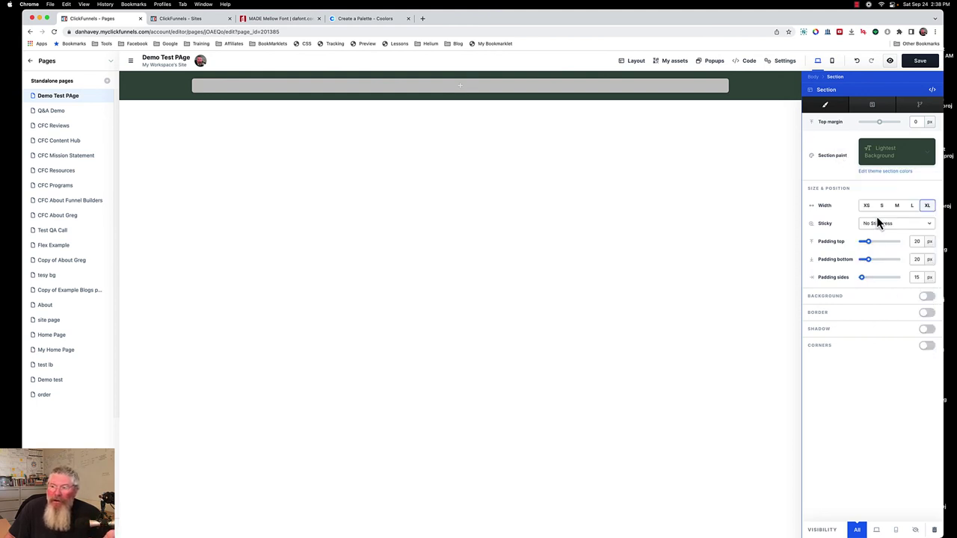
Edit the theme section colors from the section's settings, setting the Lightest Background base color to the cream theme color.
click(886, 172)
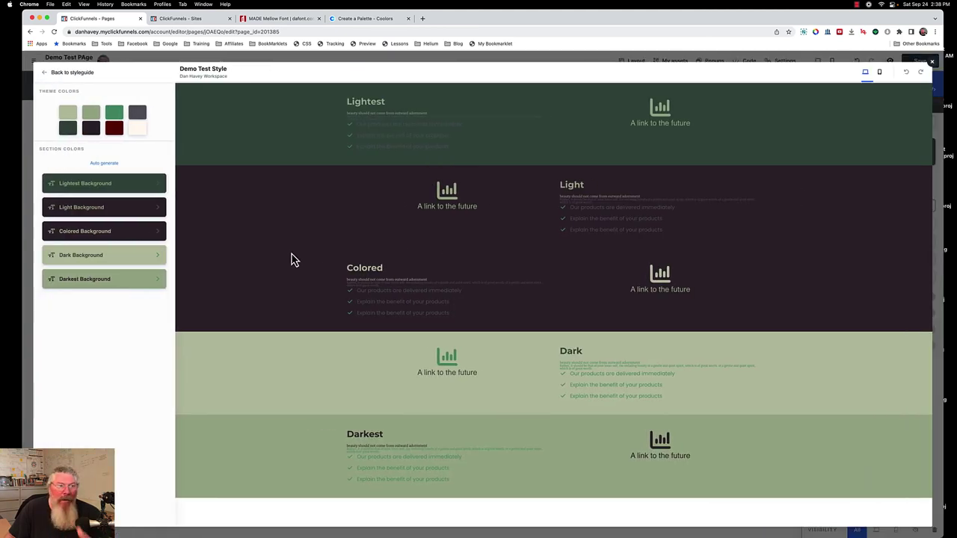
click(61, 186)
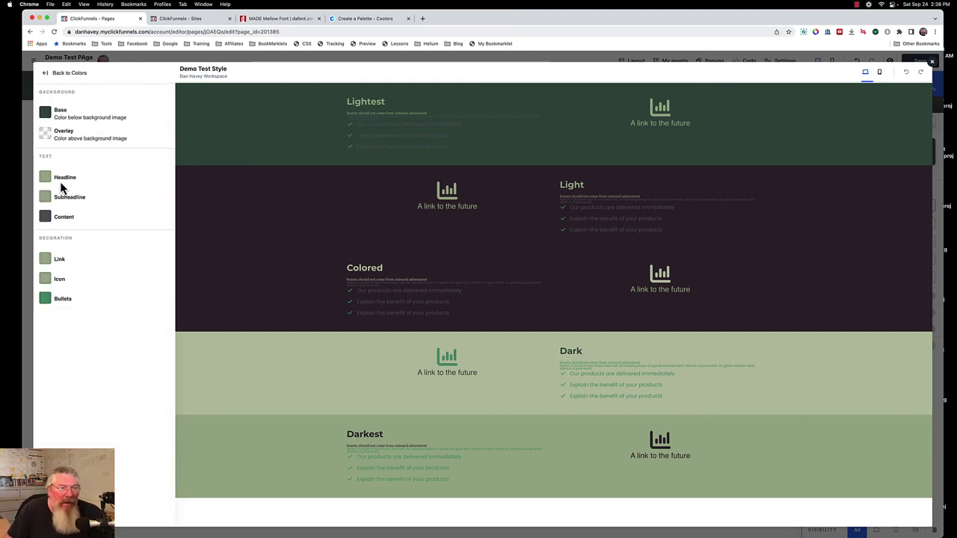
click(46, 116)
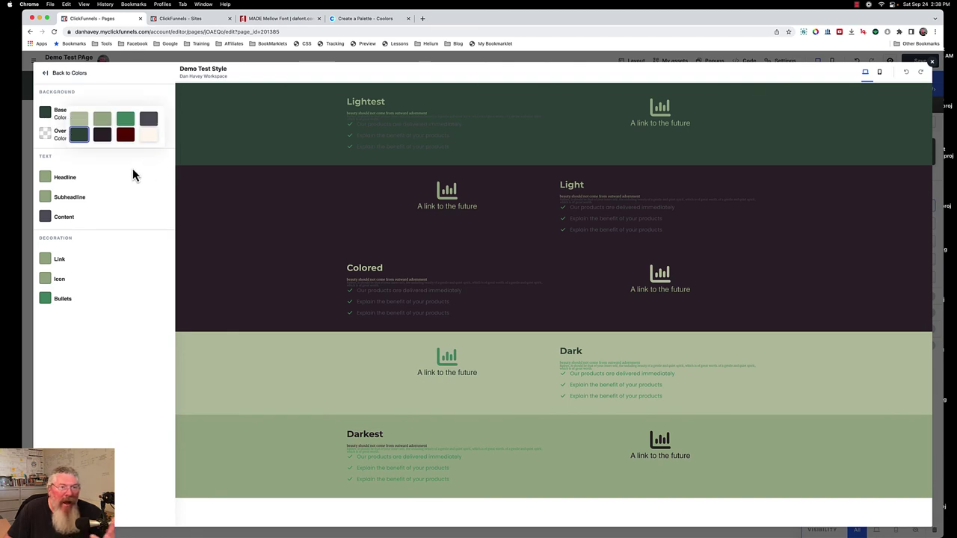
click(150, 138)
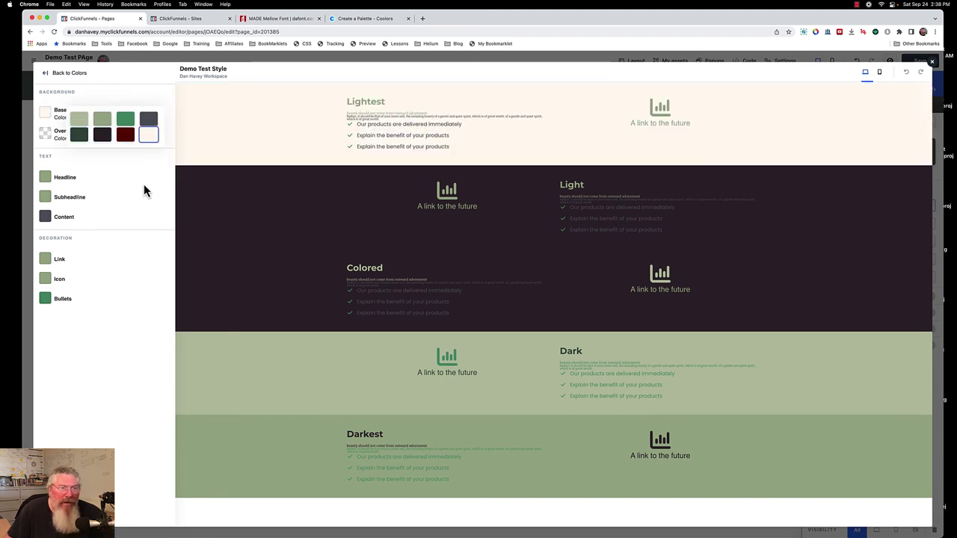
click(77, 74)
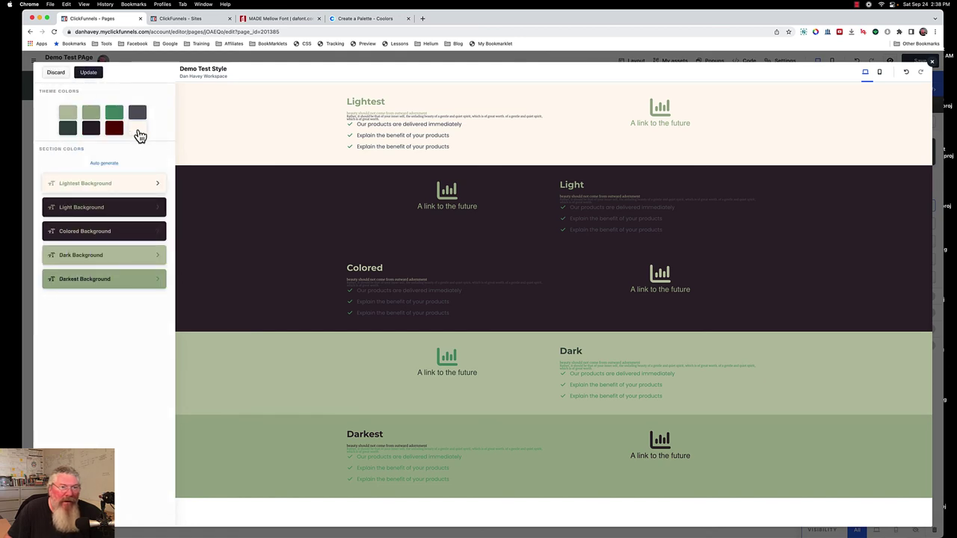
Change the cream theme color to white (ffffff) and save the Demo Test Style update.
click(137, 131)
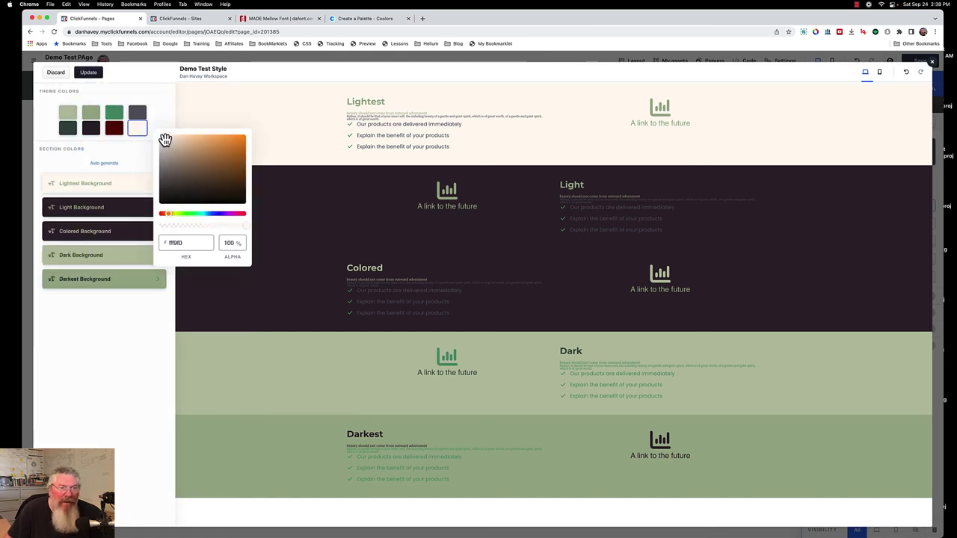
click(160, 138)
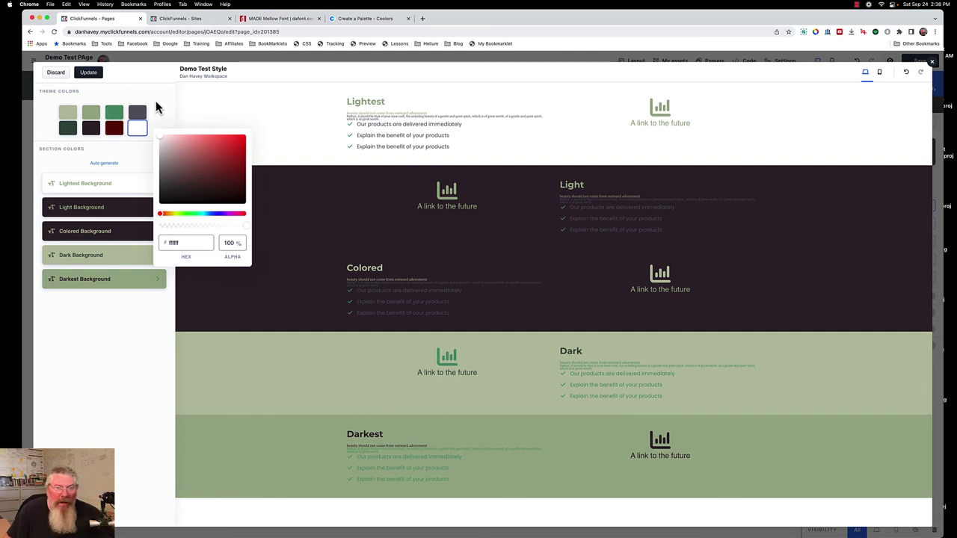
click(156, 100)
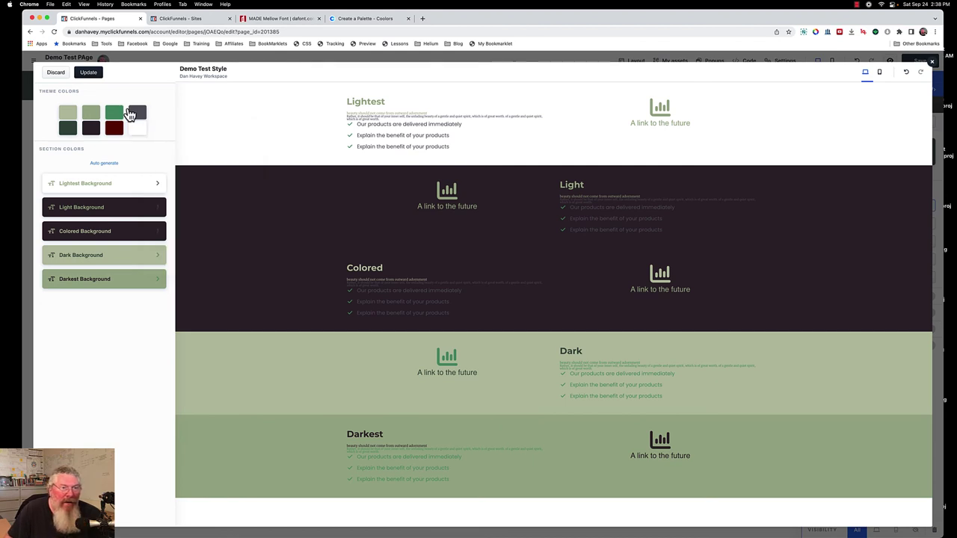
click(85, 75)
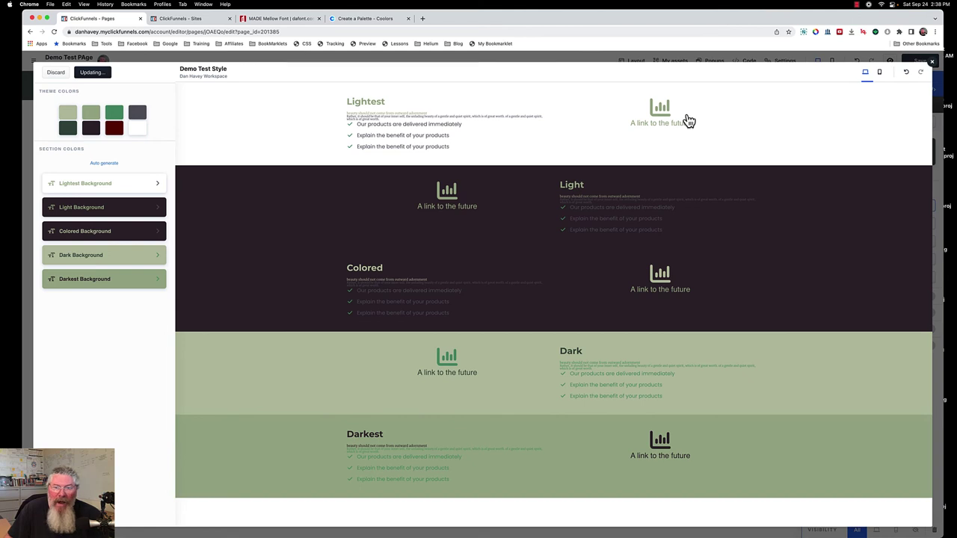
Set the Lightest Background's headline, subheadline and content text colors to the near-black theme color.
click(96, 187)
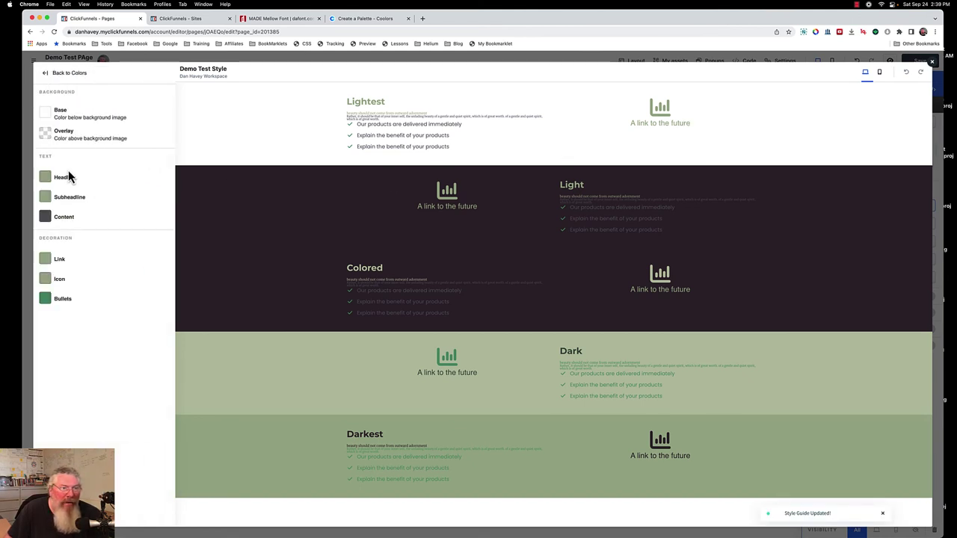
click(47, 180)
click(102, 198)
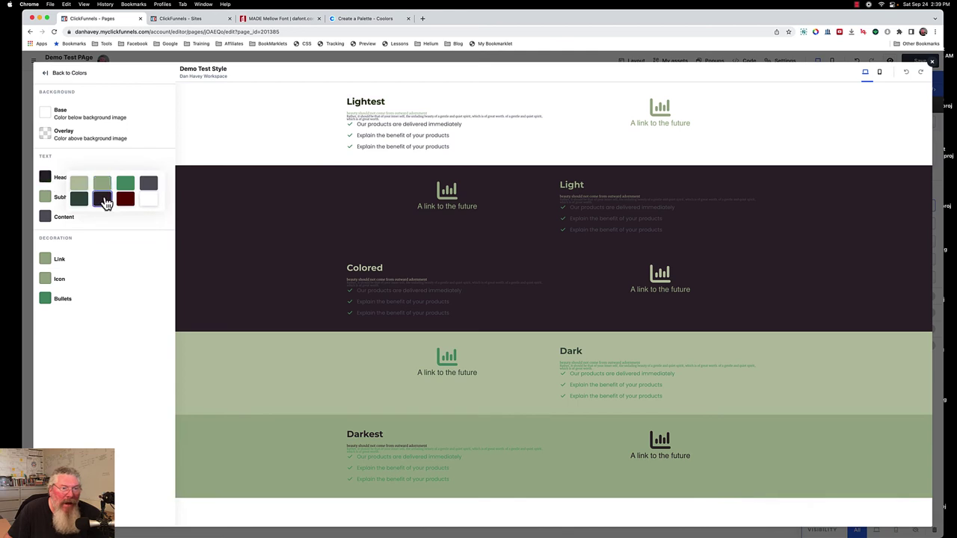
click(46, 197)
click(103, 217)
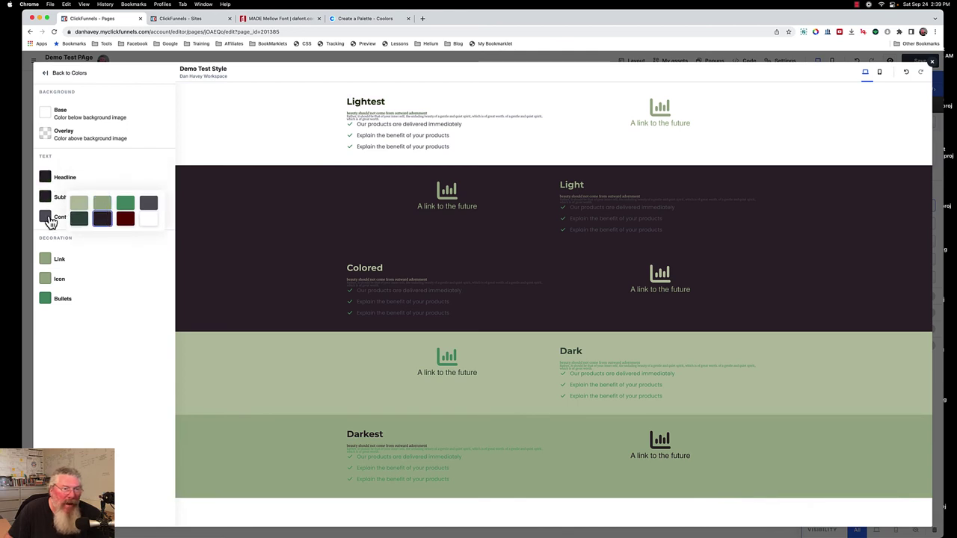
click(48, 217)
click(102, 238)
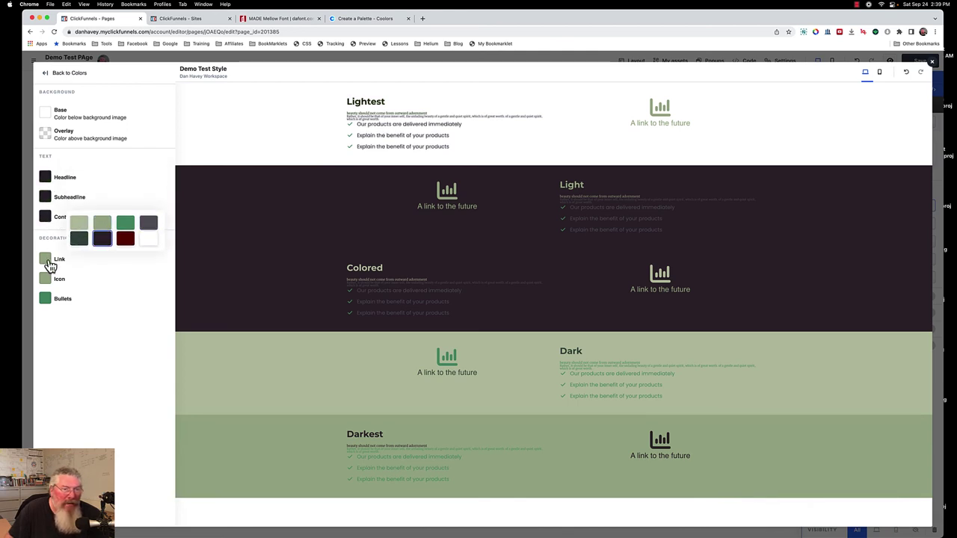
Set the Lightest Background's link, icon and bullet colors to the near-black theme color, then save the style update and return to the page.
click(46, 259)
click(103, 281)
click(45, 278)
click(102, 301)
click(46, 299)
click(102, 320)
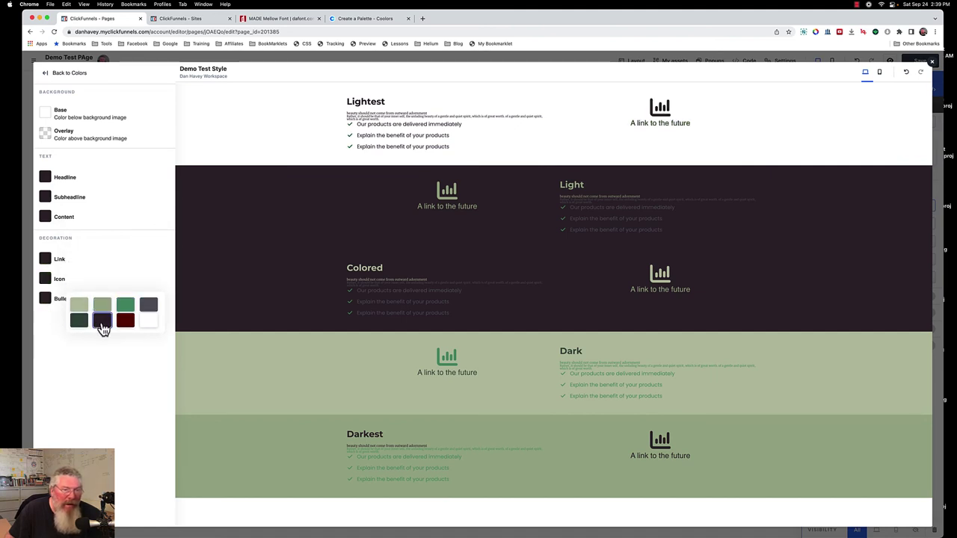
click(78, 75)
click(86, 73)
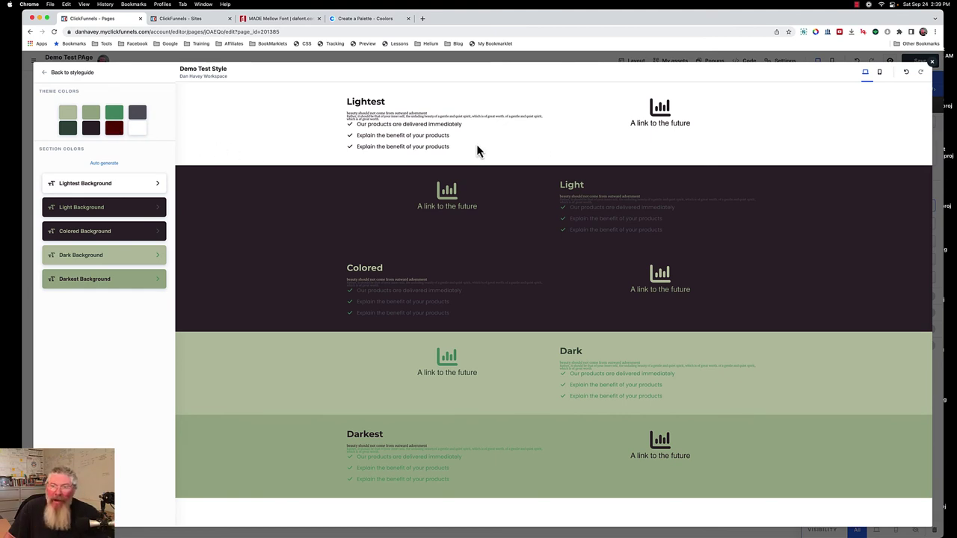
click(932, 66)
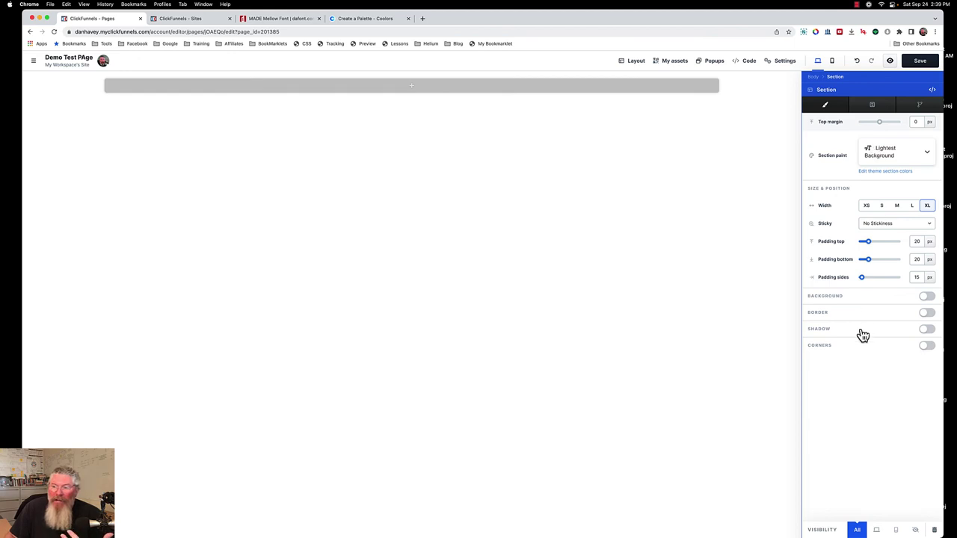
Try overriding the section's background with a custom background color and a gray 6b6b6b foreground at 50% alpha, then disable the override.
click(928, 296)
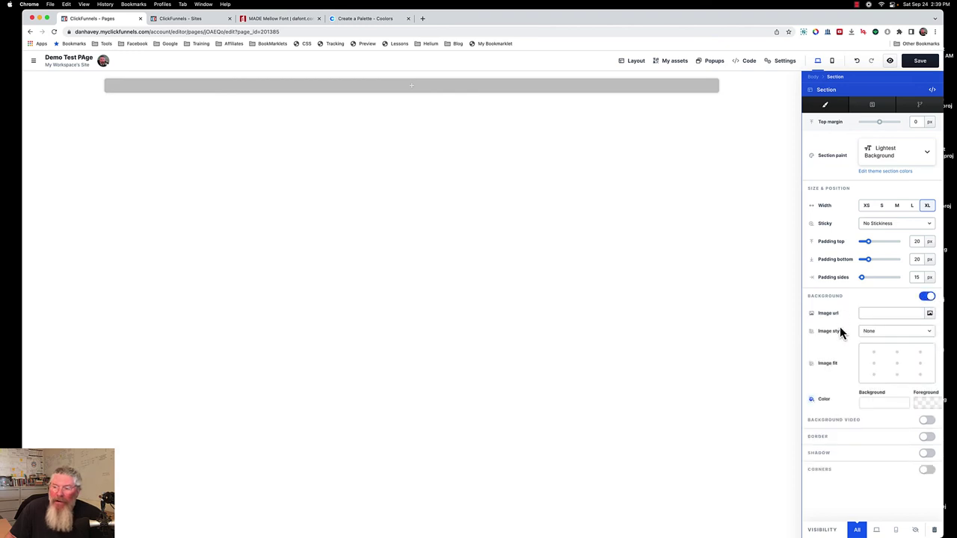
click(892, 404)
click(847, 426)
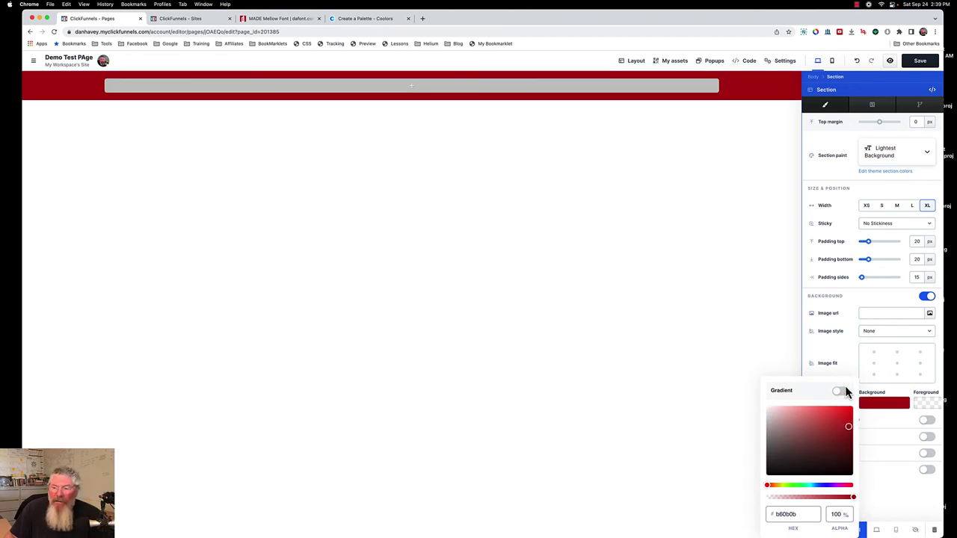
mouse_move(847, 426)
mouse_down()
mouse_move(748, 410)
mouse_move(743, 398)
mouse_up()
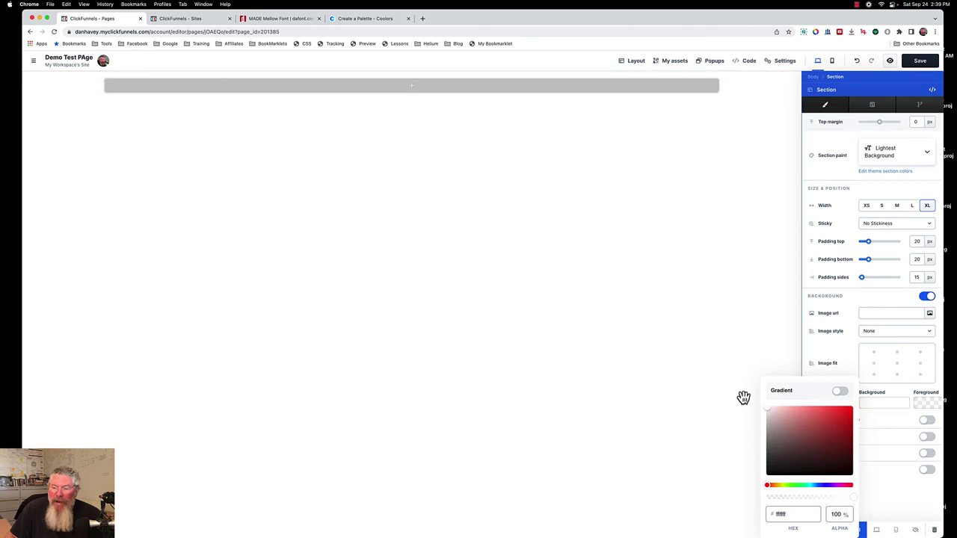
click(835, 359)
click(926, 407)
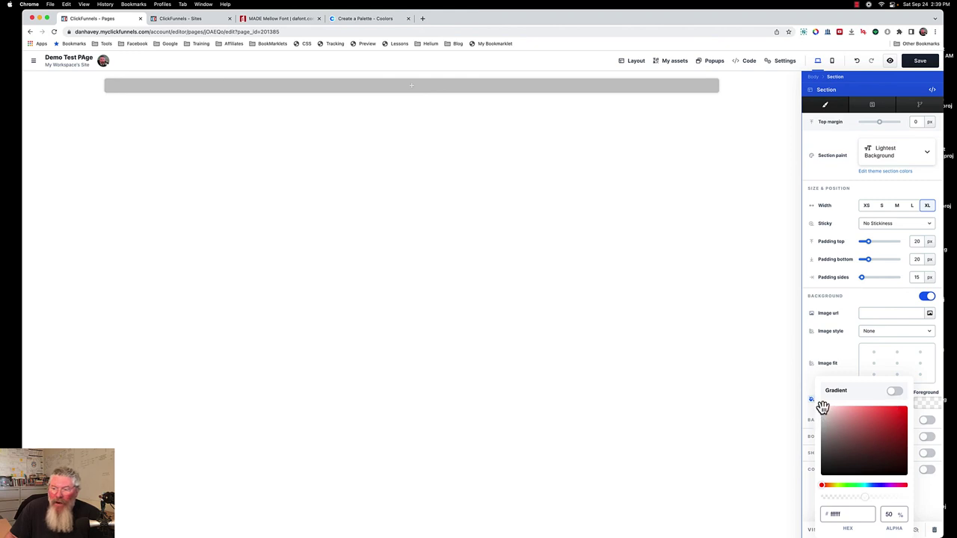
drag(818, 408, 811, 447)
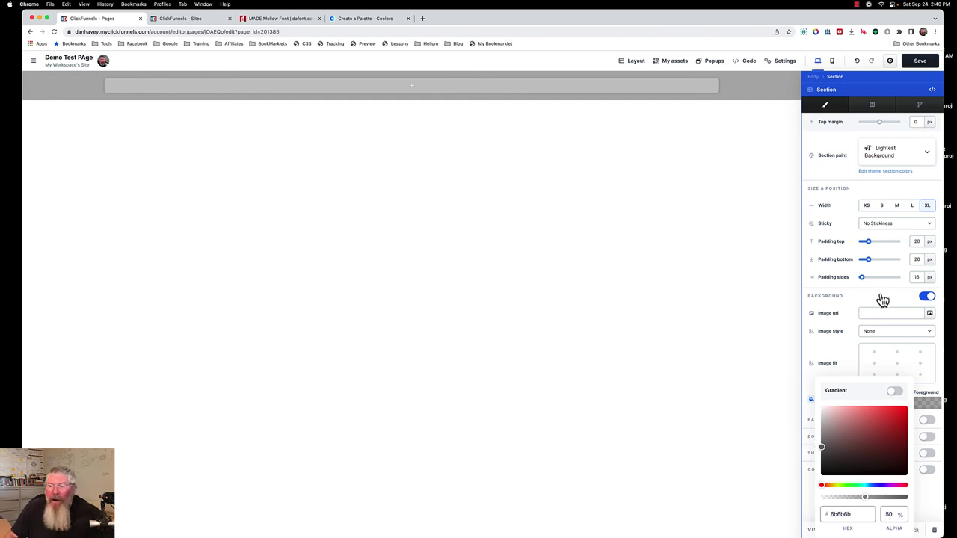
click(926, 297)
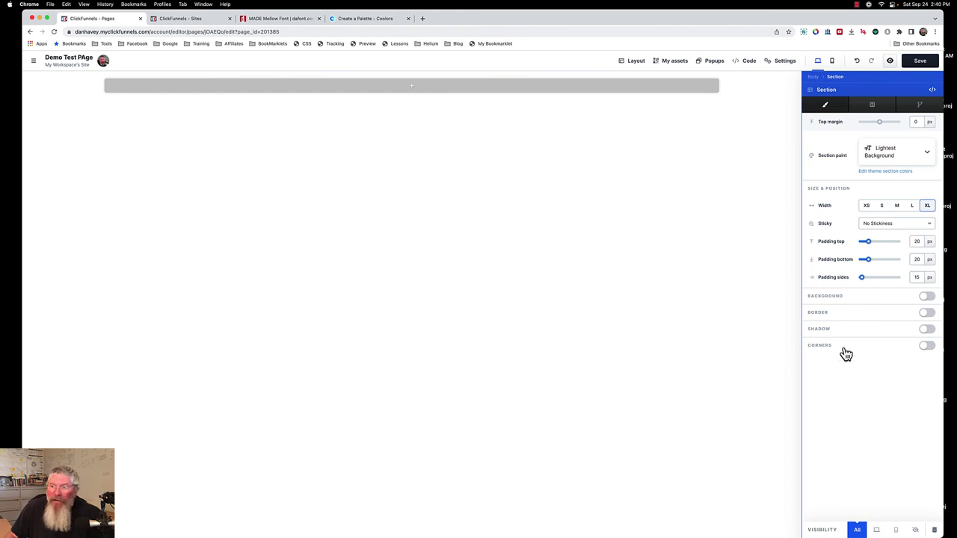
Add a two-column row to the section and place an image element in its first column.
click(476, 94)
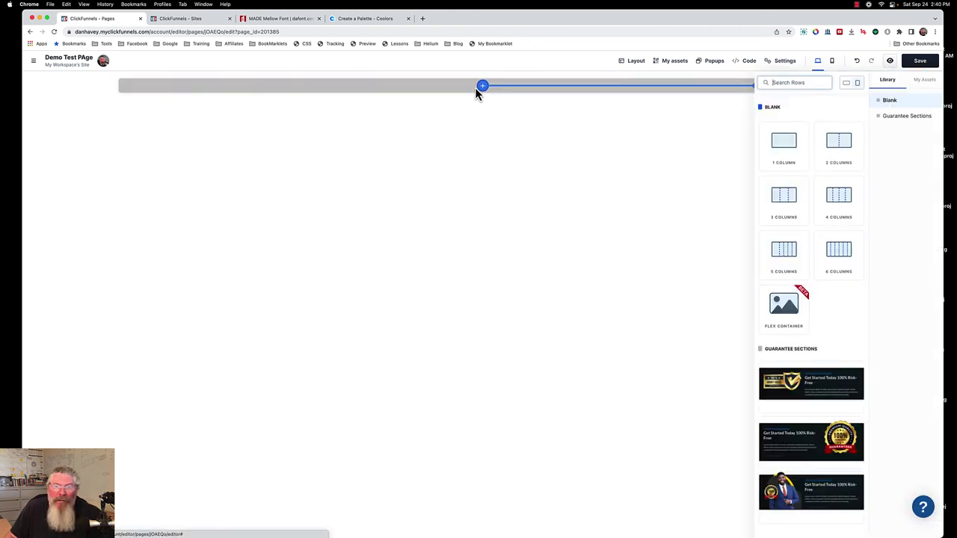
click(835, 148)
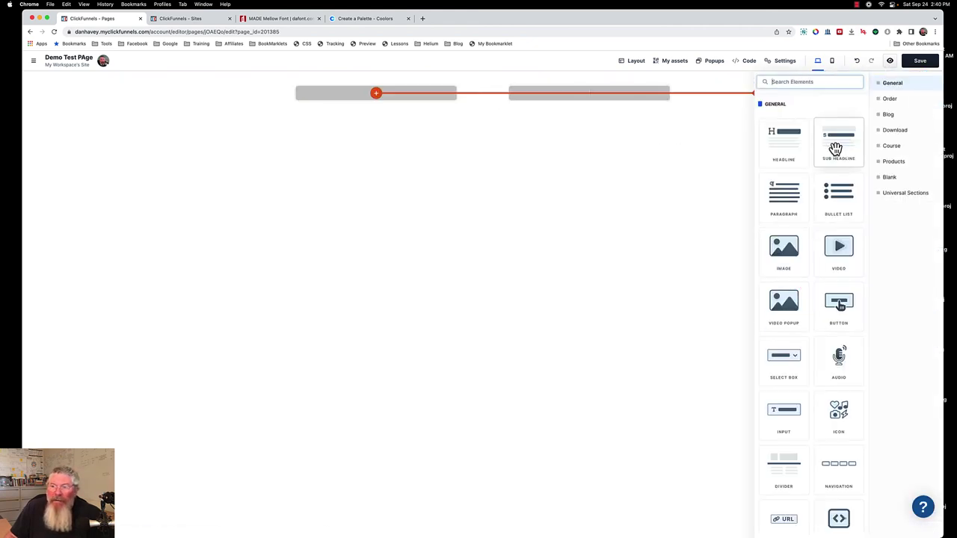
click(371, 97)
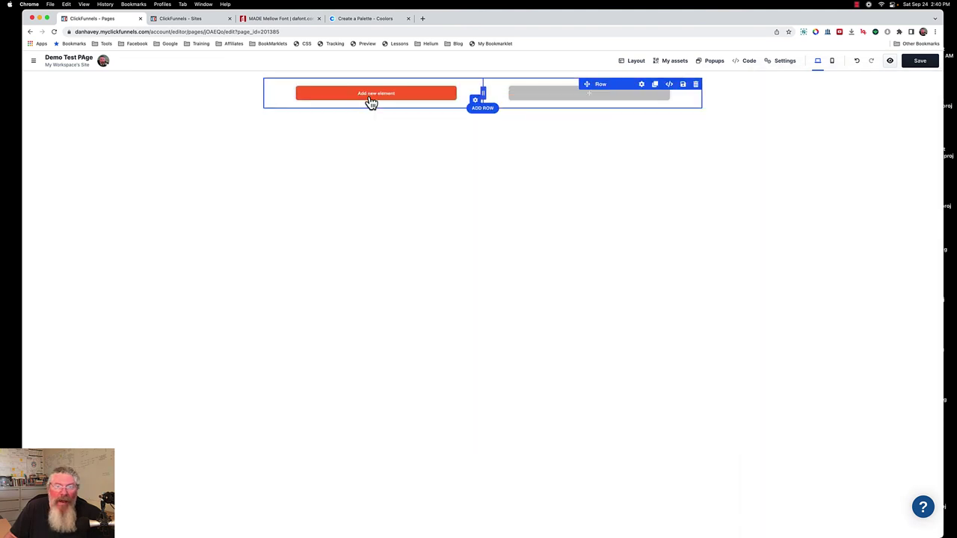
click(376, 94)
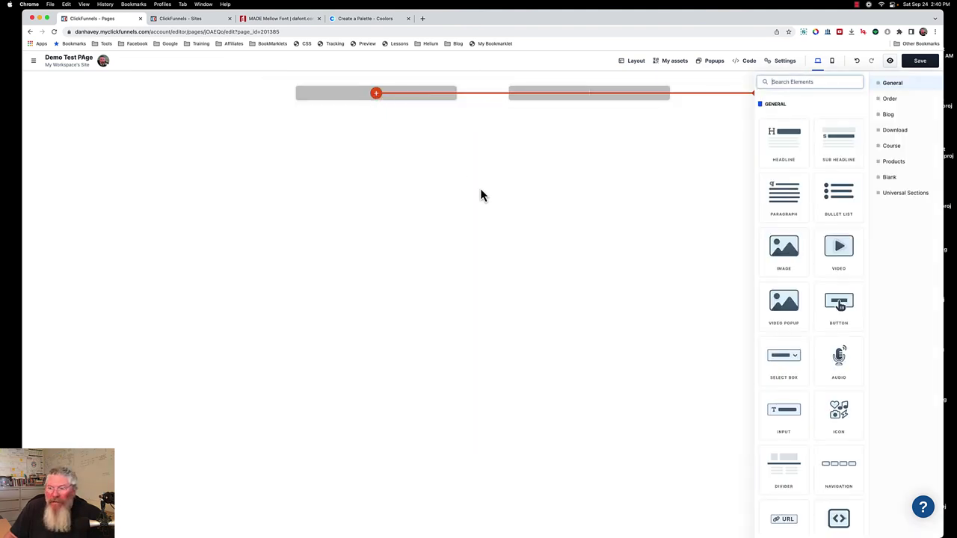
click(783, 246)
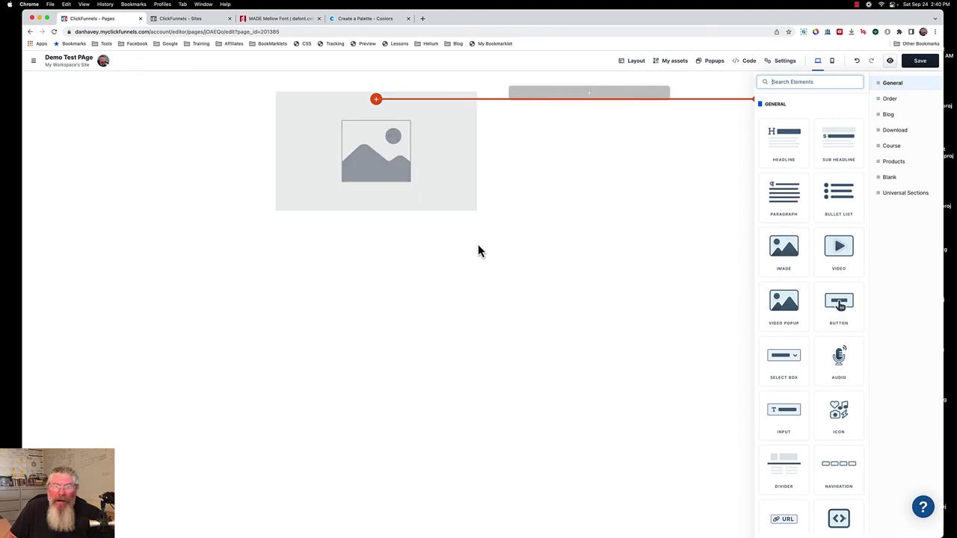
click(434, 146)
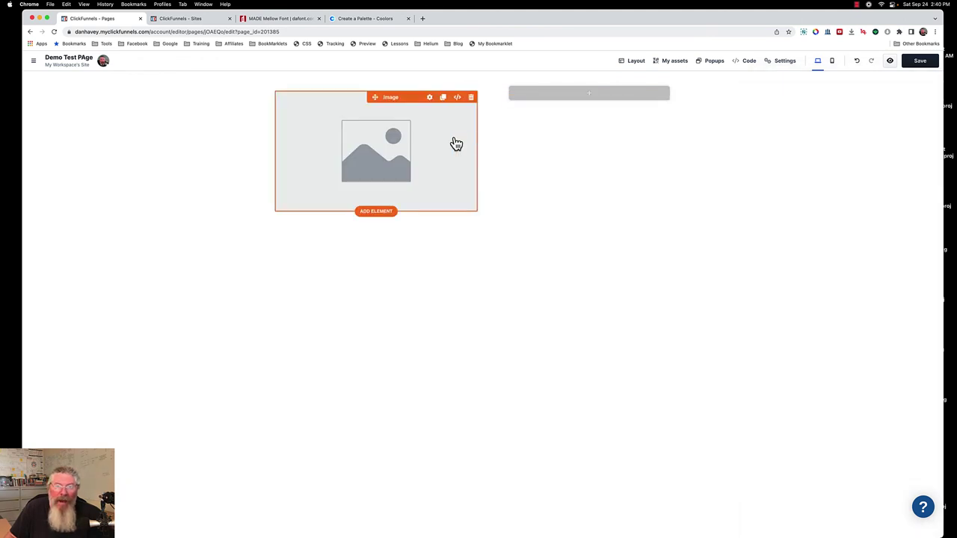
Enable the border on the image and compare the preset border styles, leaving style 1 applied.
click(446, 144)
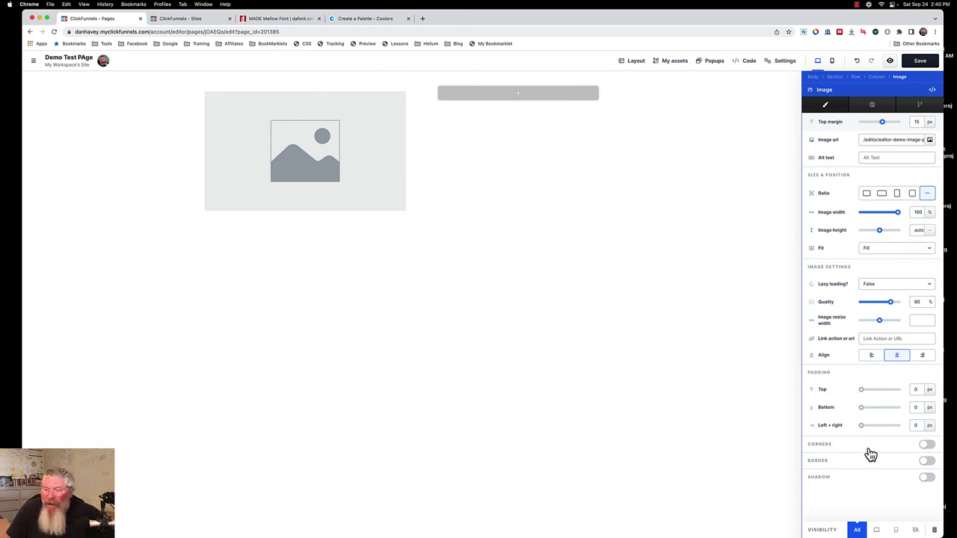
click(929, 462)
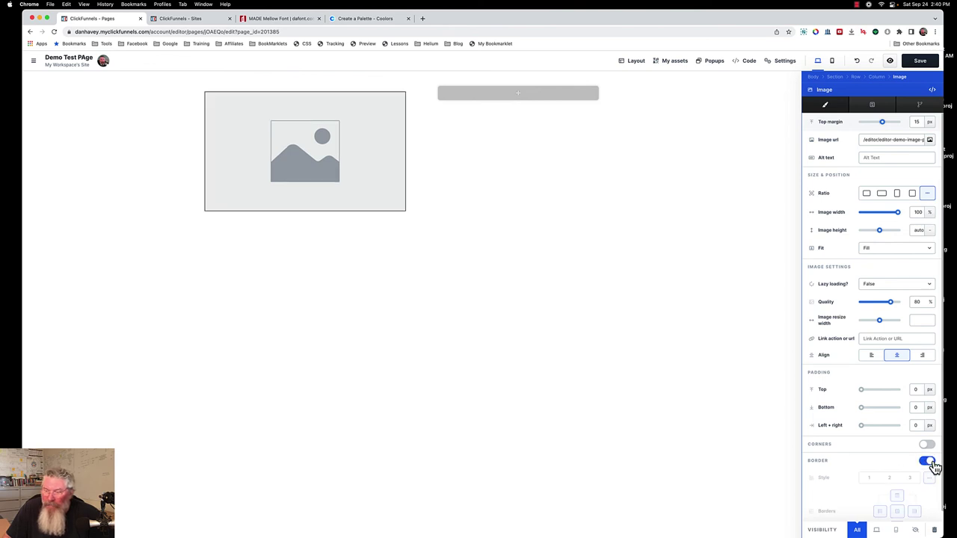
scroll(865, 410, down, 3)
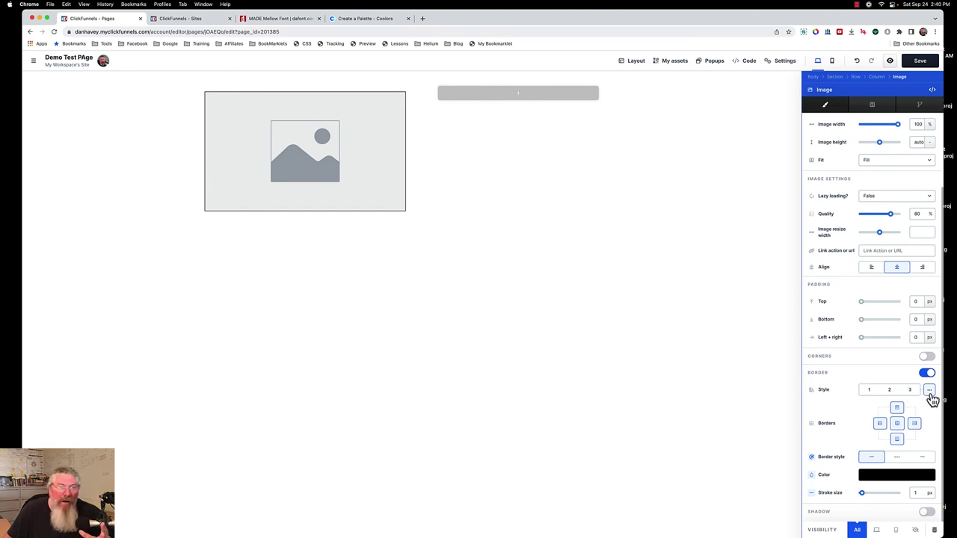
click(870, 391)
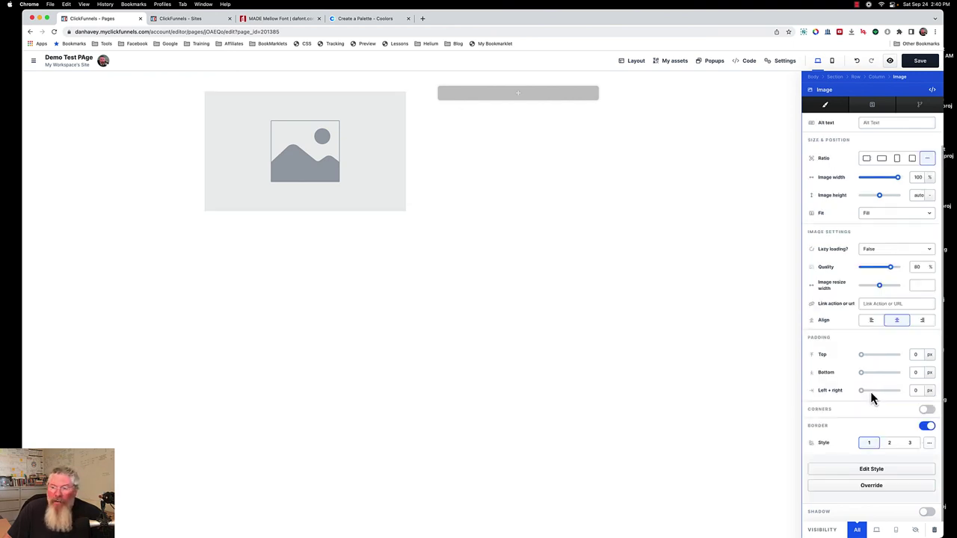
click(892, 447)
click(911, 447)
click(892, 447)
click(871, 447)
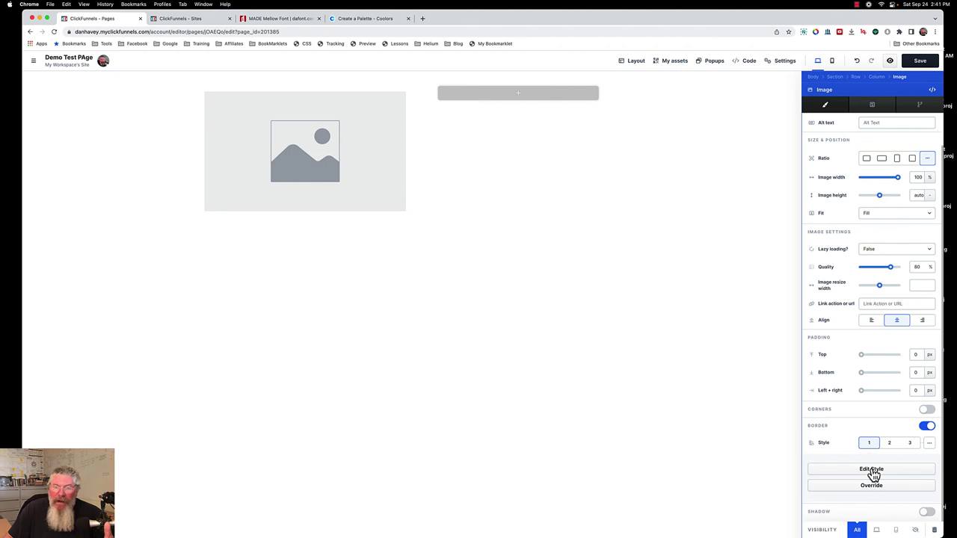
Edit Border Style 1 in the style guide with the dark red theme color 670000 and a 6 px stroke, and save the update.
click(872, 471)
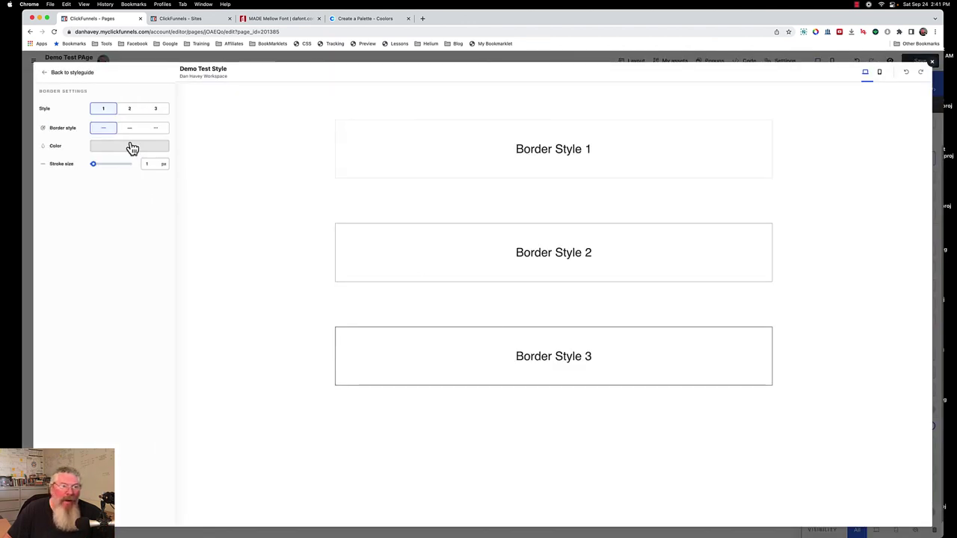
click(103, 151)
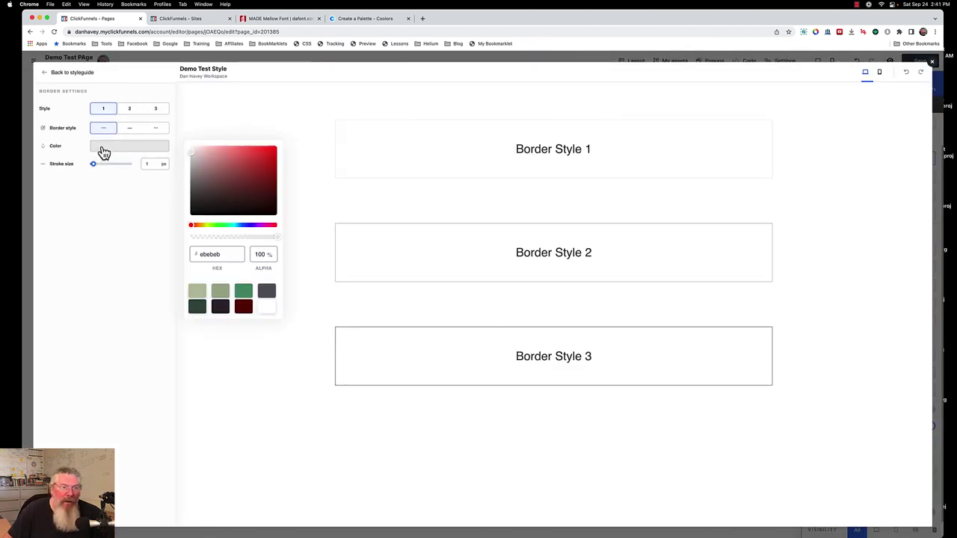
click(243, 309)
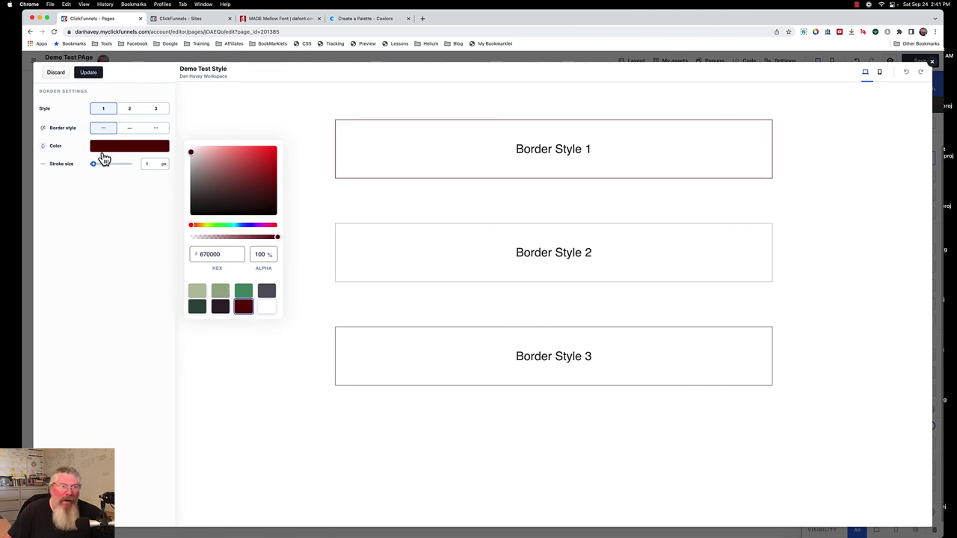
drag(94, 165, 97, 167)
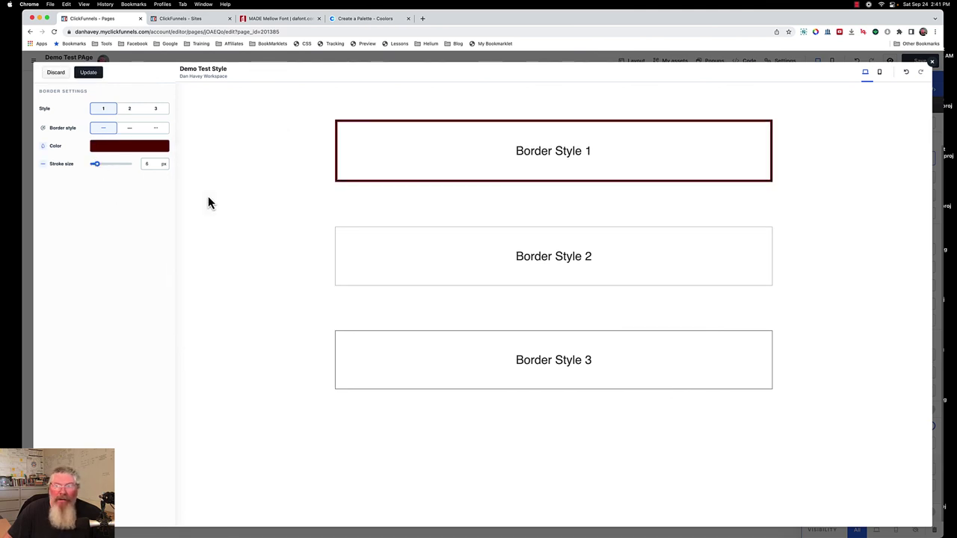
click(90, 73)
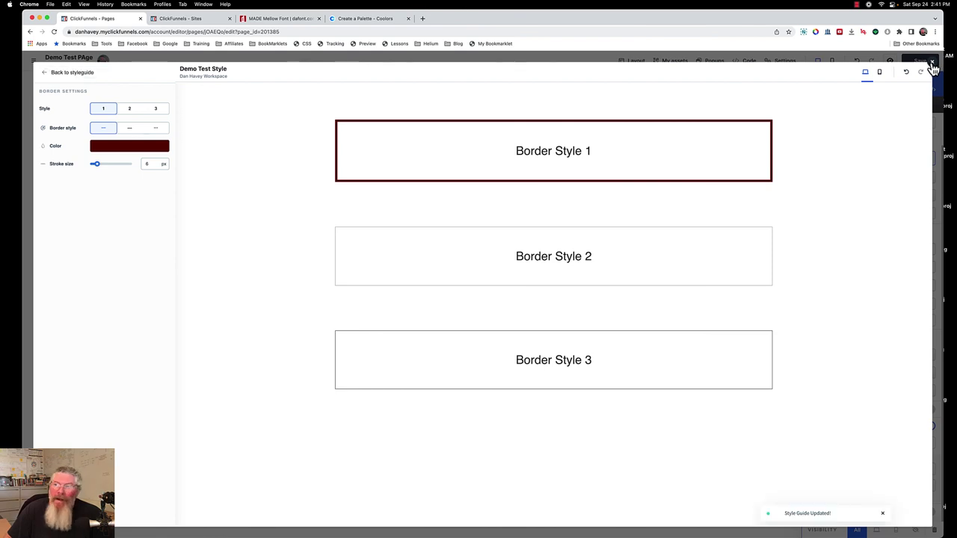
click(932, 65)
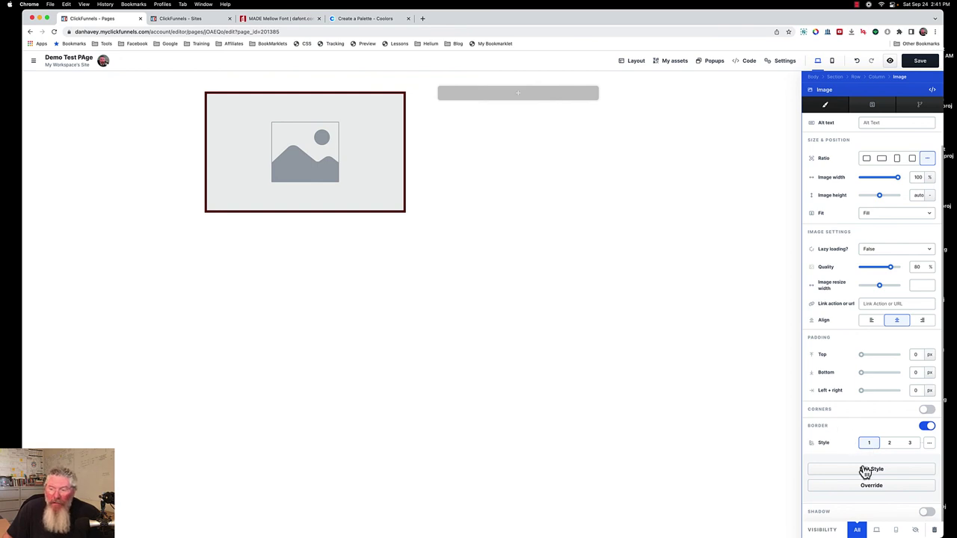
Override the image's border style with a dashed line, color 000467 and a 13 px stroke.
click(871, 487)
scroll(843, 419, down, 3)
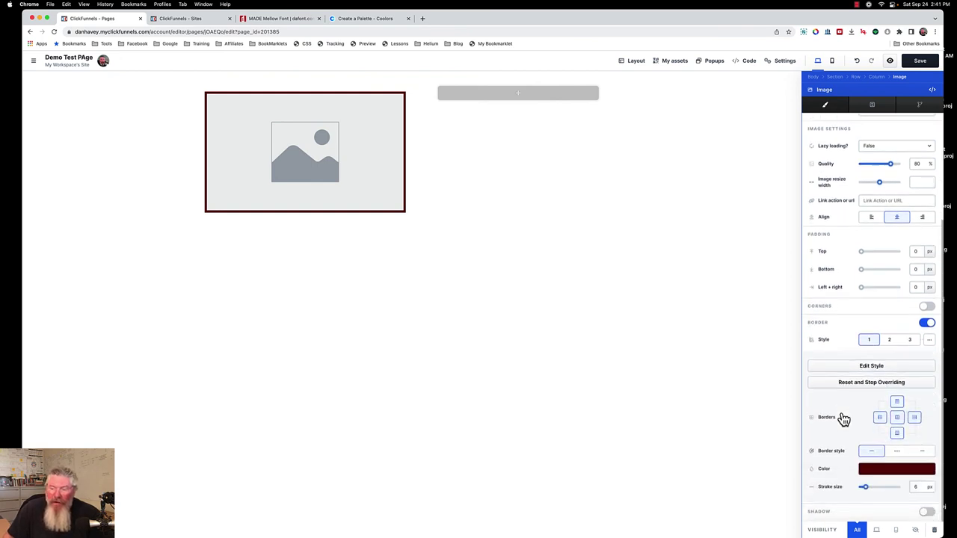
click(898, 451)
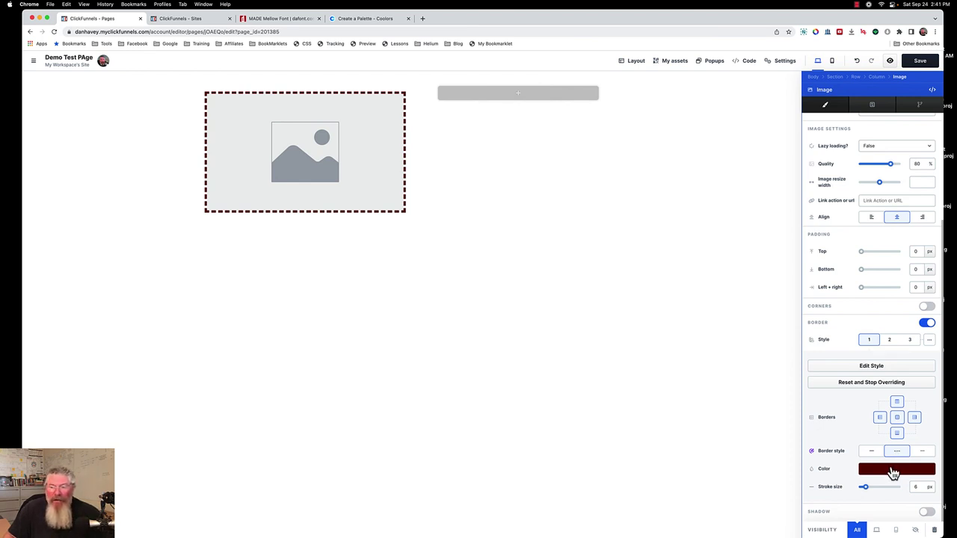
click(893, 472)
click(825, 485)
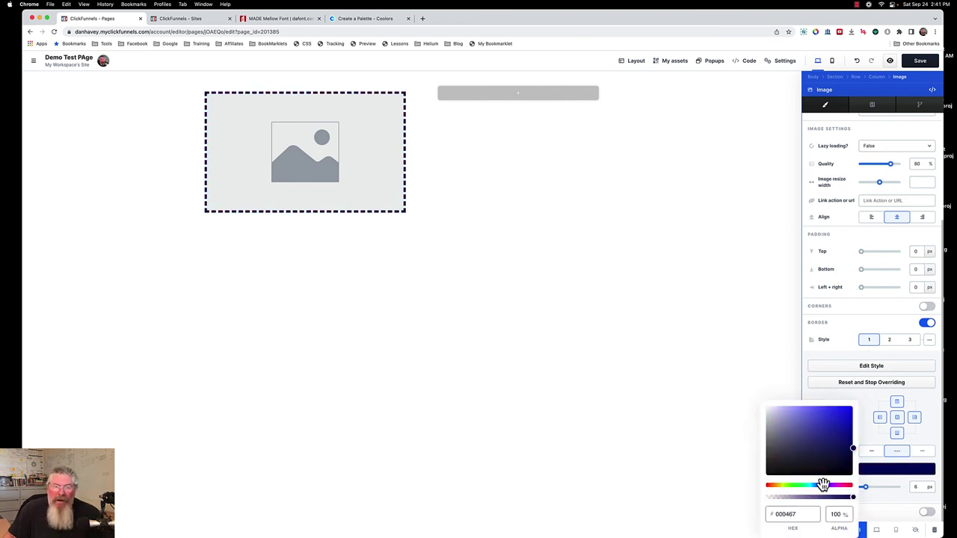
click(882, 497)
drag(865, 489, 873, 495)
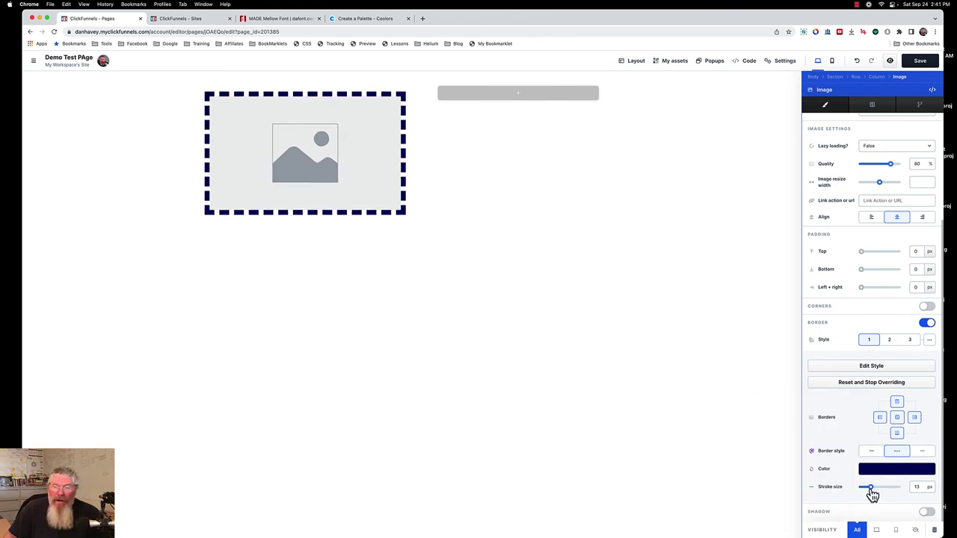
click(700, 343)
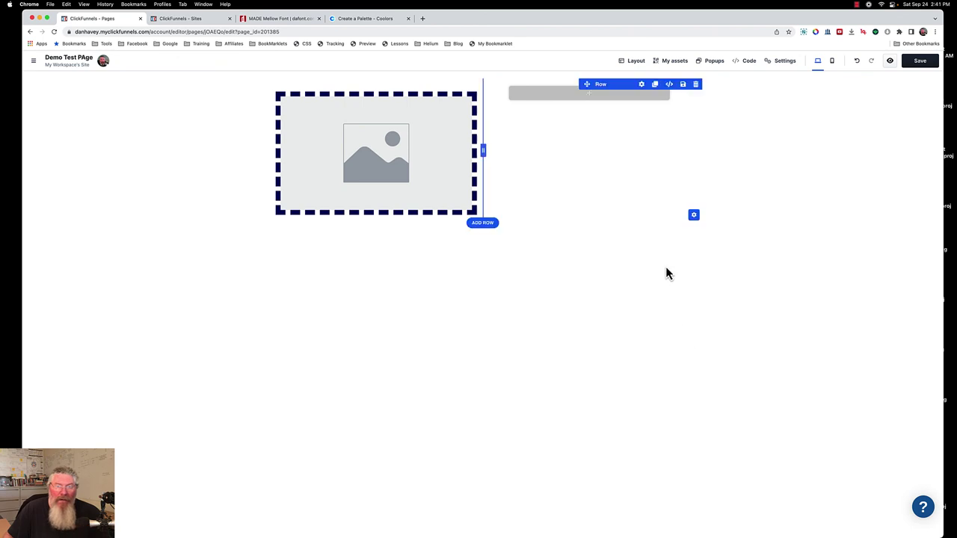
Add a headline element to the row's empty second column and open its settings.
click(596, 98)
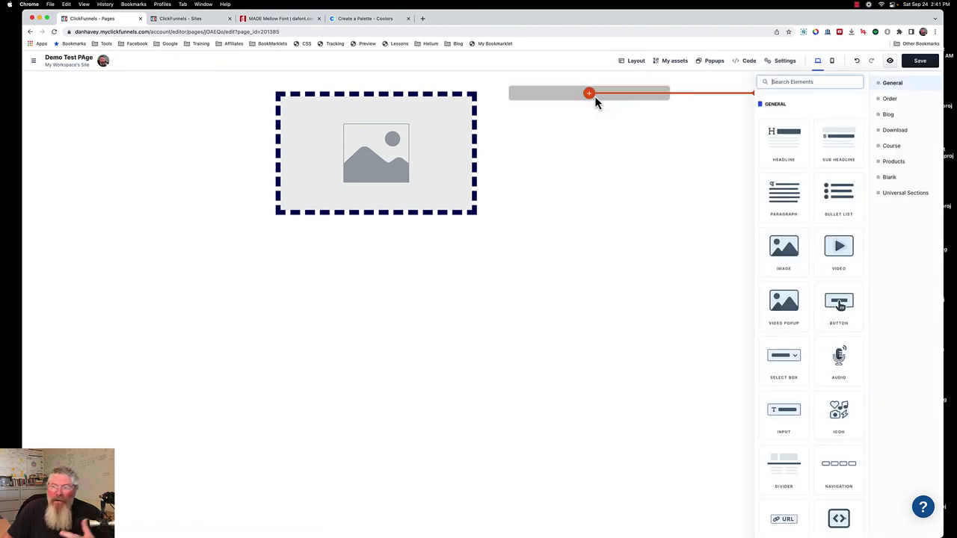
click(799, 147)
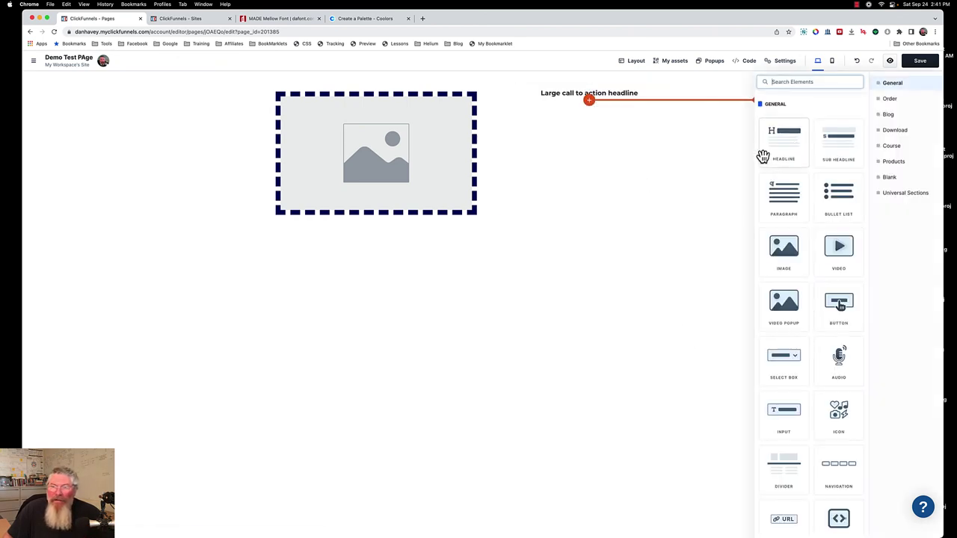
click(632, 95)
click(696, 75)
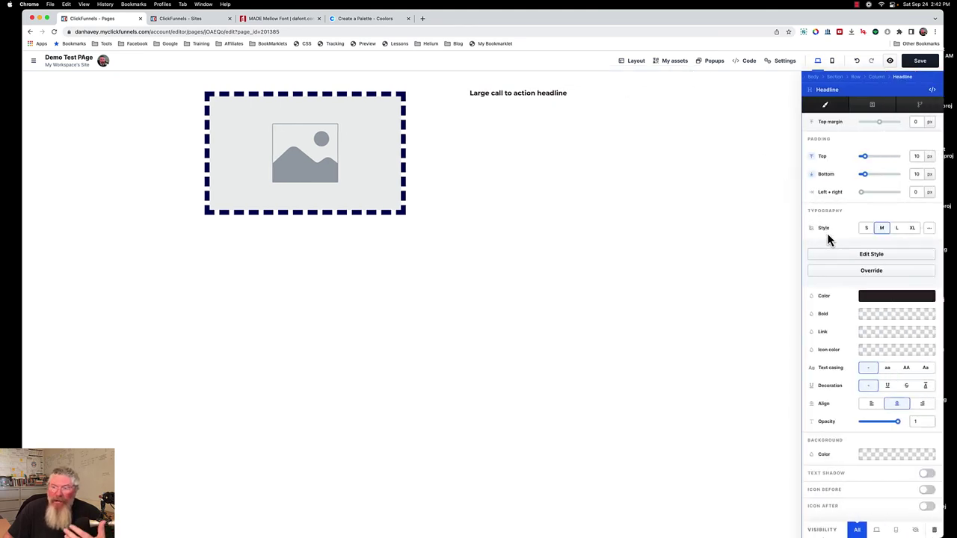
Edit the headline typography in the style guide, setting the Extra large size to 56 px, and save the update.
click(872, 256)
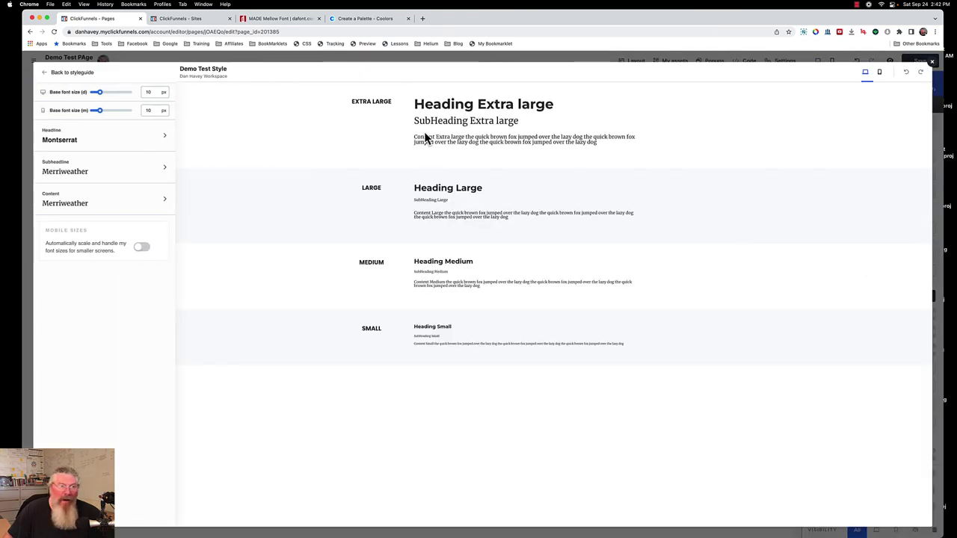
click(90, 146)
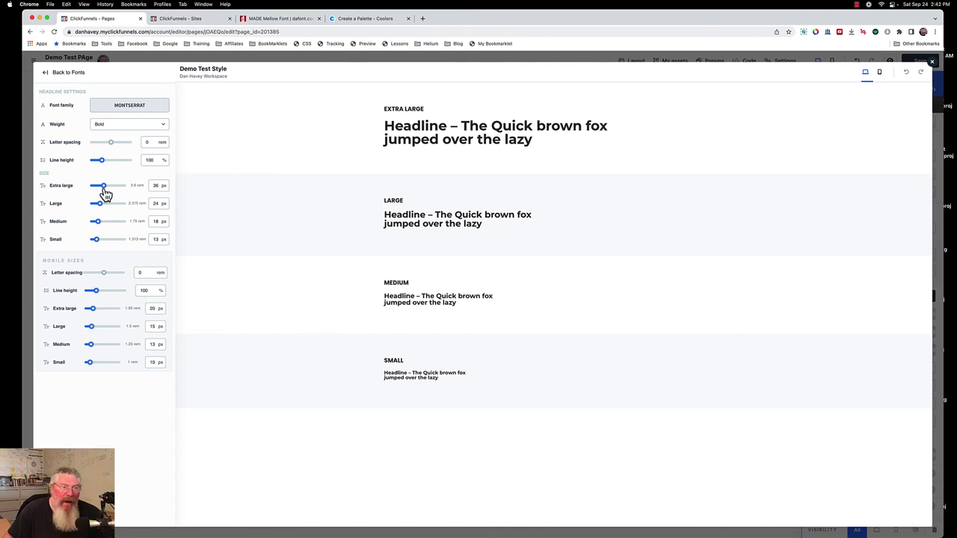
drag(103, 191, 111, 191)
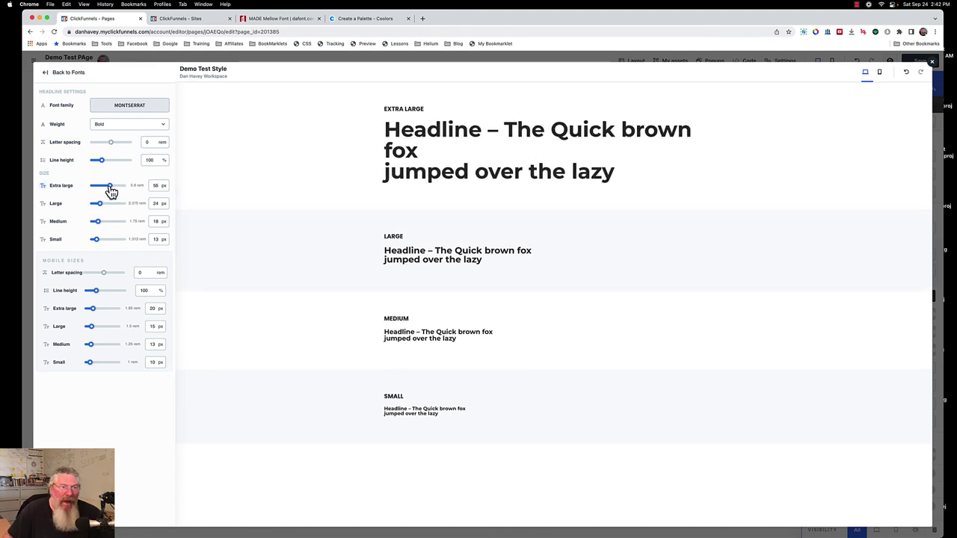
click(75, 72)
click(85, 74)
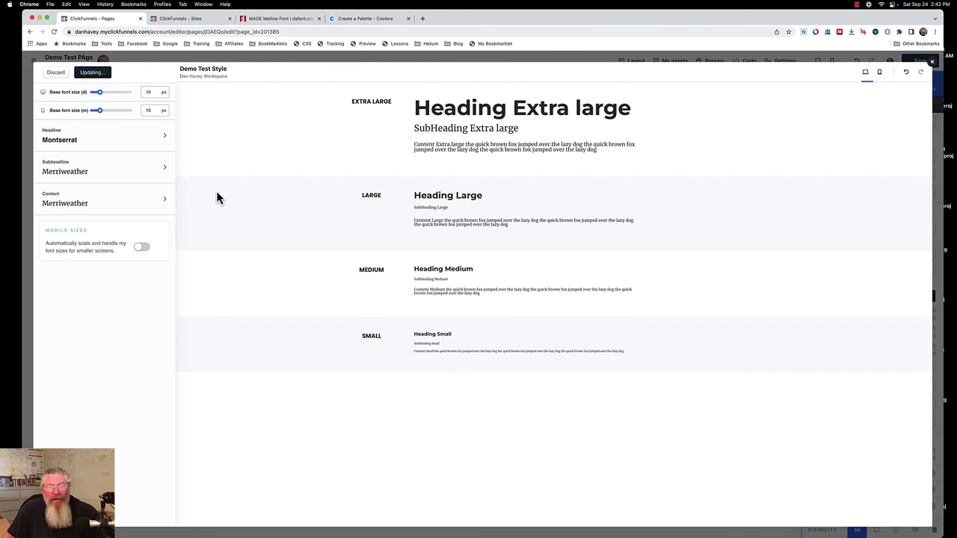
click(931, 63)
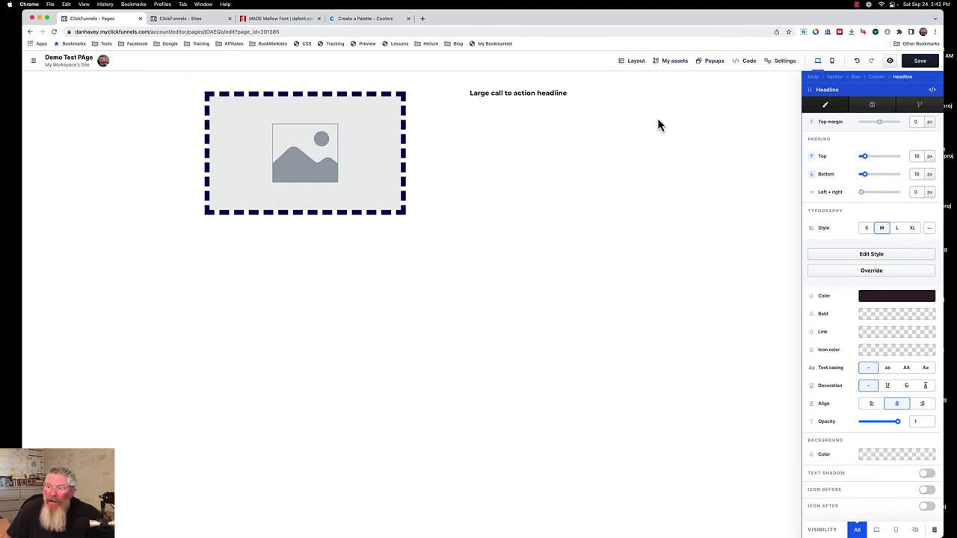
Set the style guide's headline sizes to 36 px for Large and 29 px for Medium, and save the update.
click(868, 254)
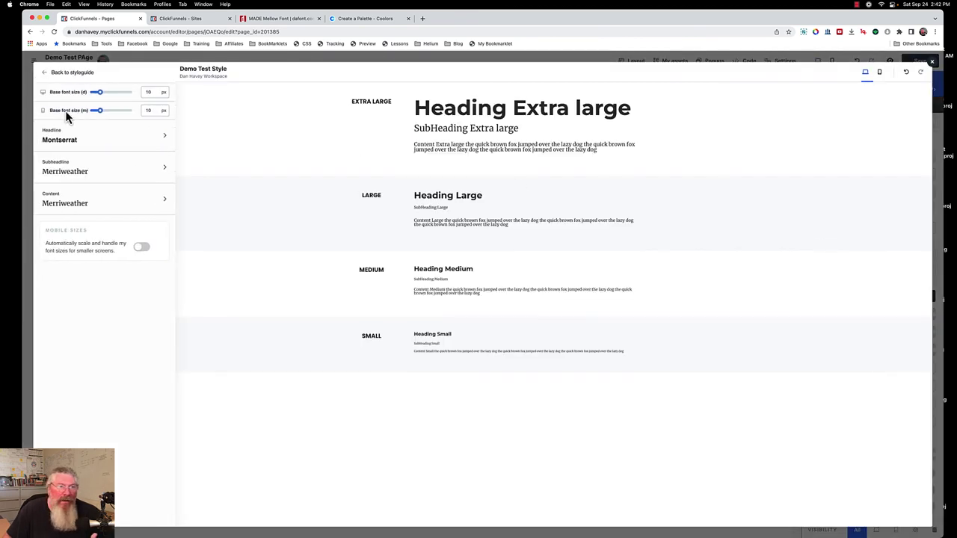
click(54, 142)
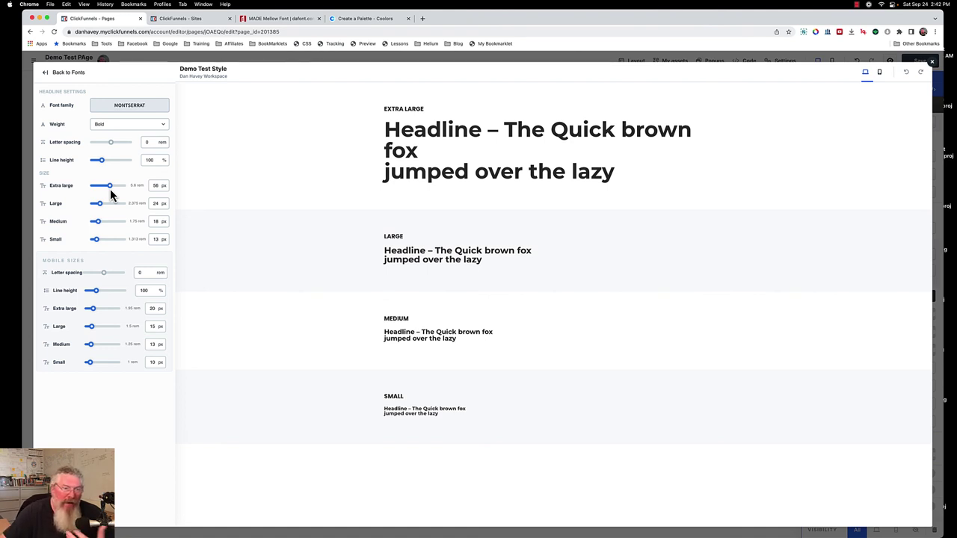
drag(98, 204, 101, 224)
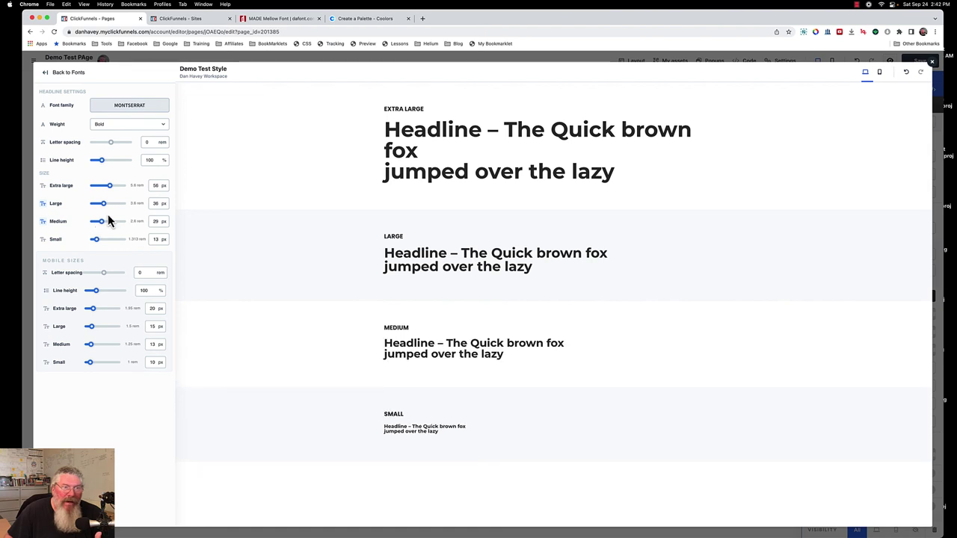
click(74, 74)
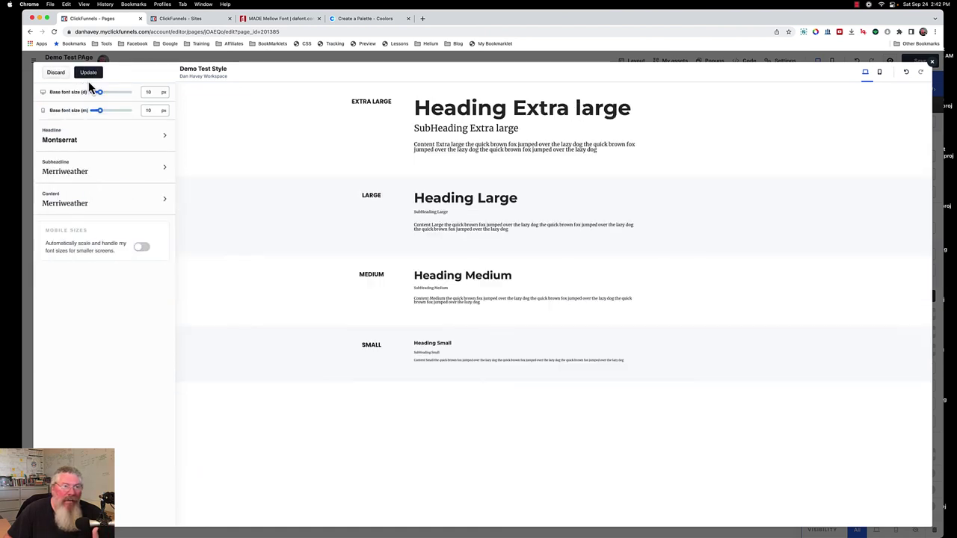
click(933, 66)
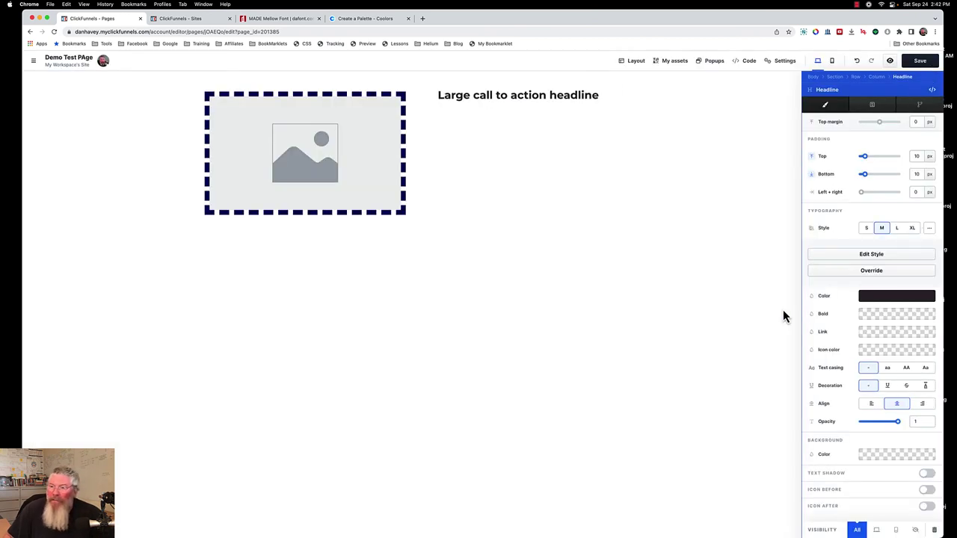
Apply the XL typography style to the headline and override it with a 56 px font size and Extra-Bold weight.
click(912, 228)
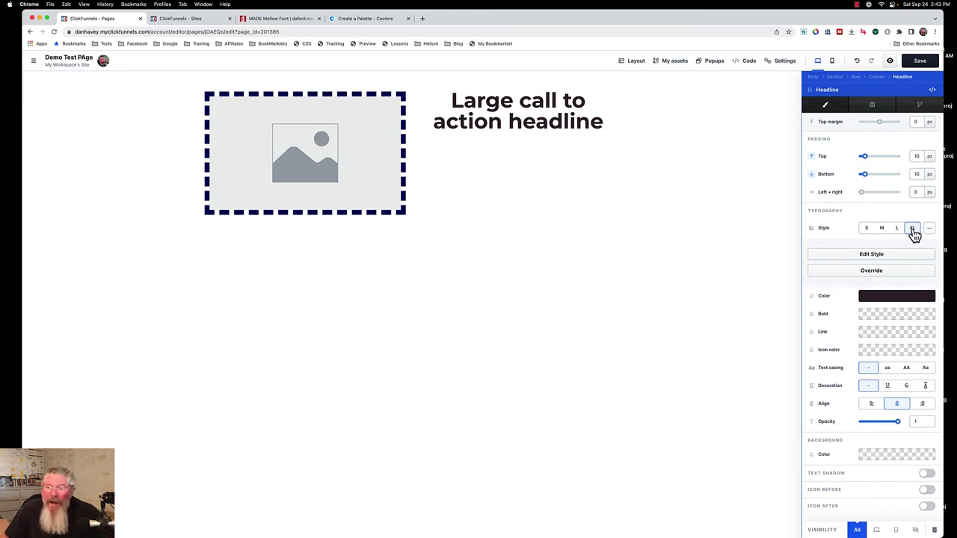
click(872, 274)
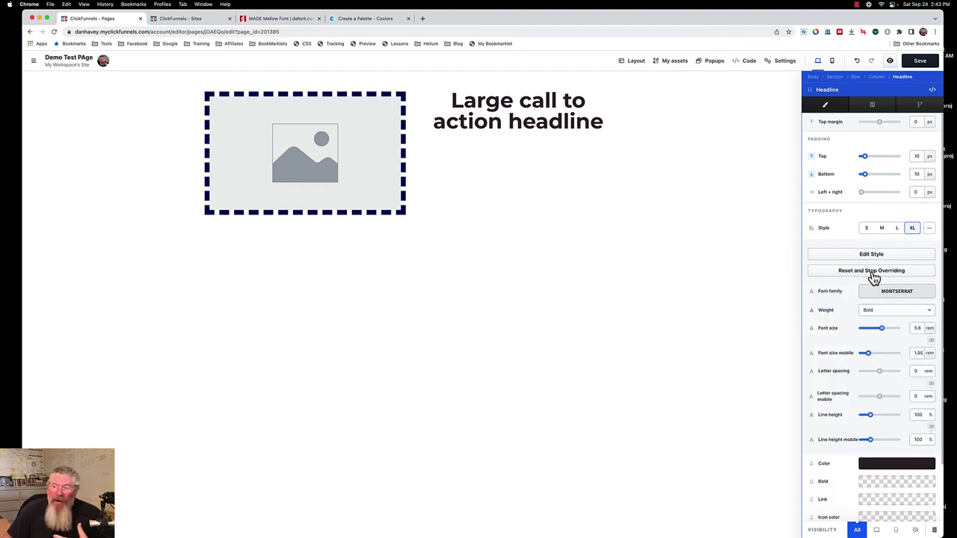
click(929, 329)
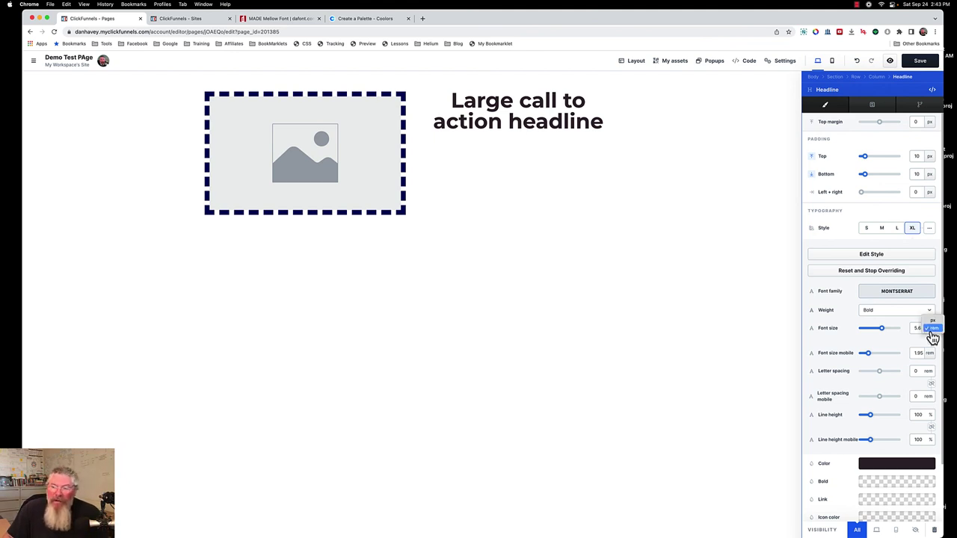
click(930, 322)
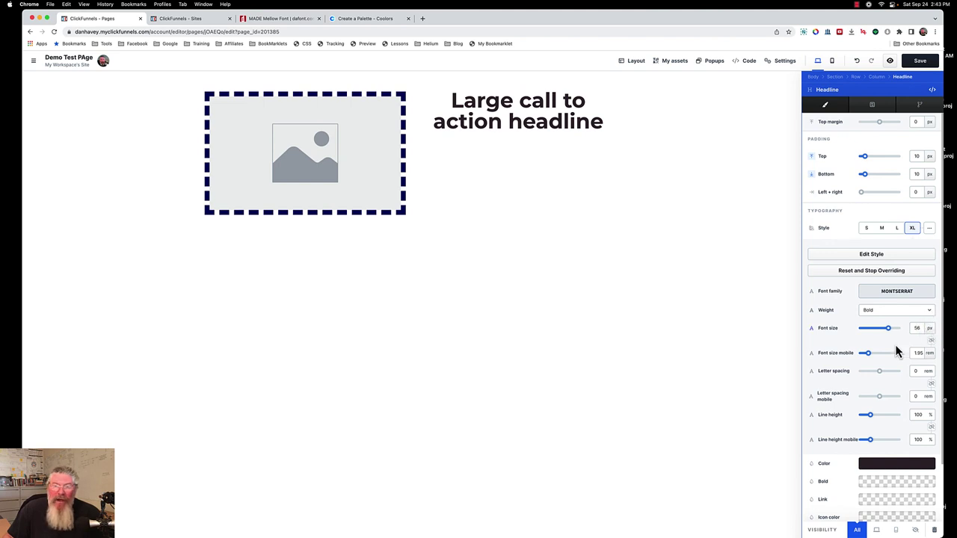
click(894, 310)
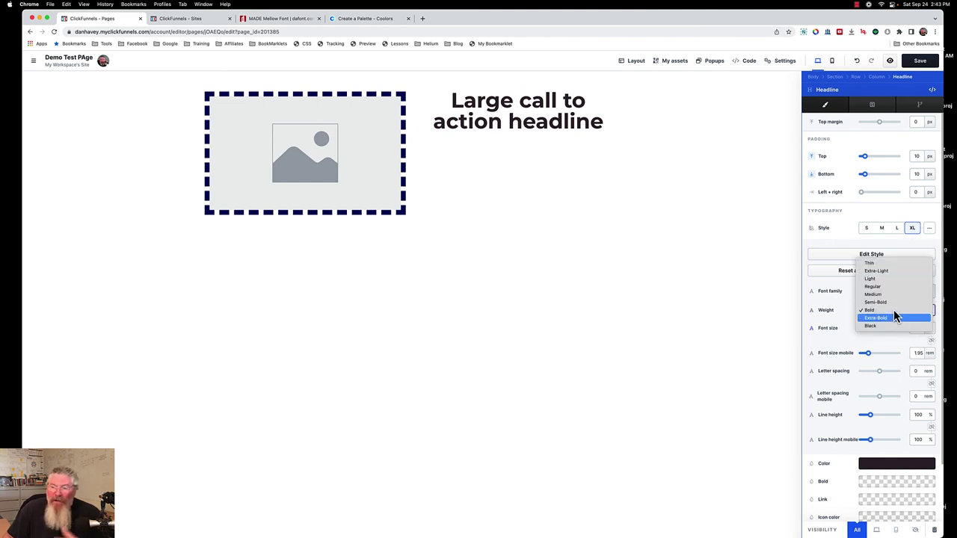
click(893, 317)
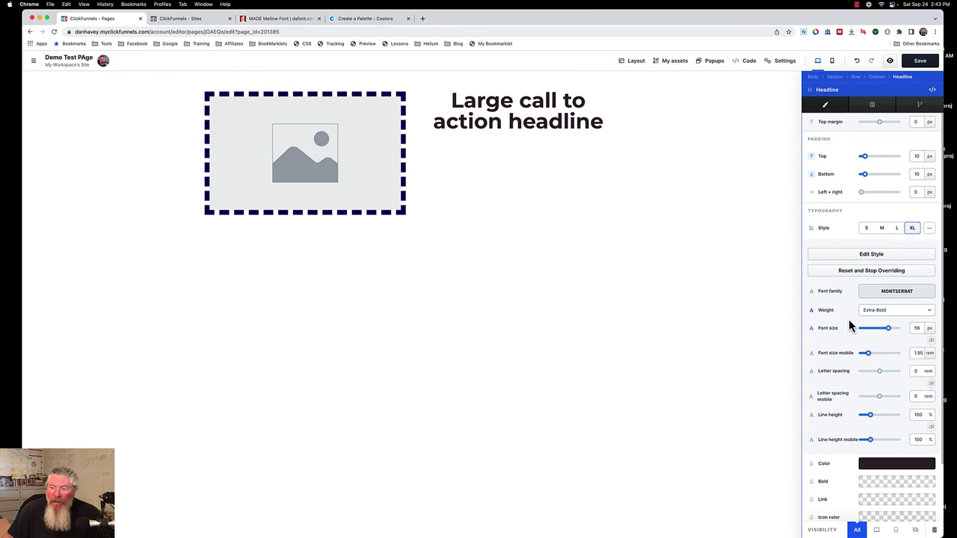
scroll(849, 319, down, 5)
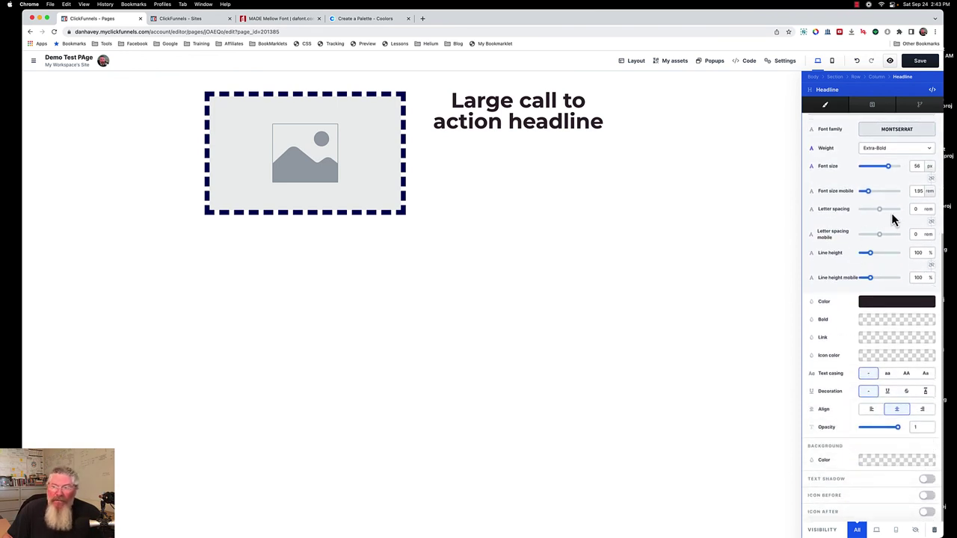
scroll(850, 353, up, 5)
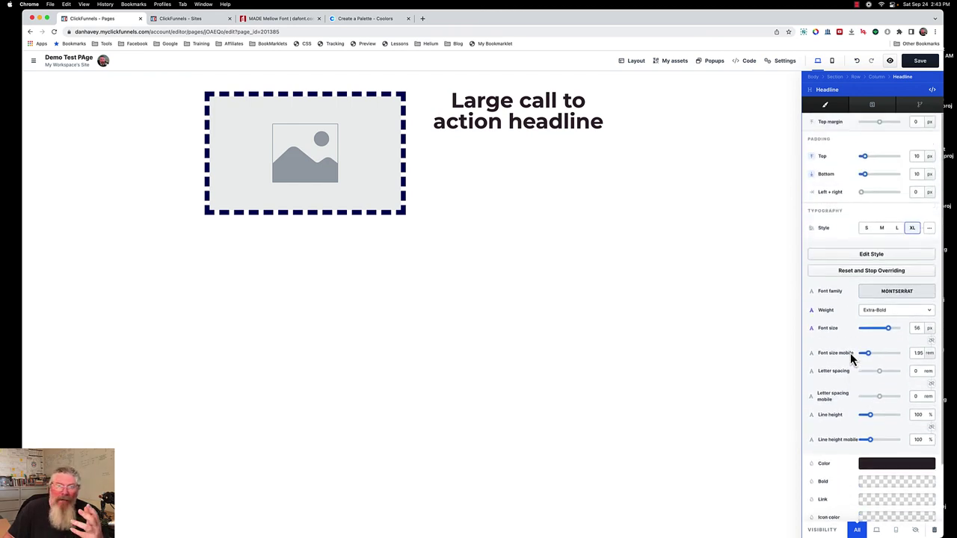